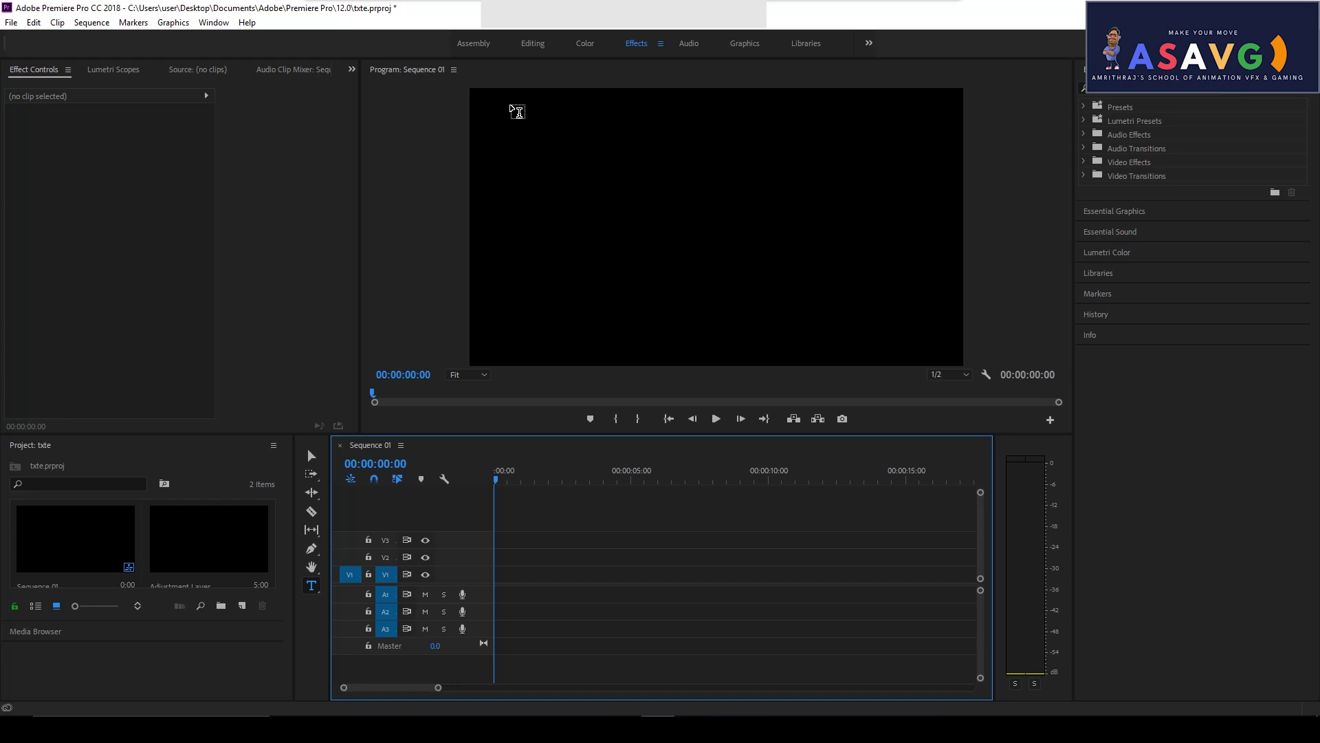
Switch to the Graphics workspace and drag the panel dividers left to widen the Program monitor.
left_click(750, 44)
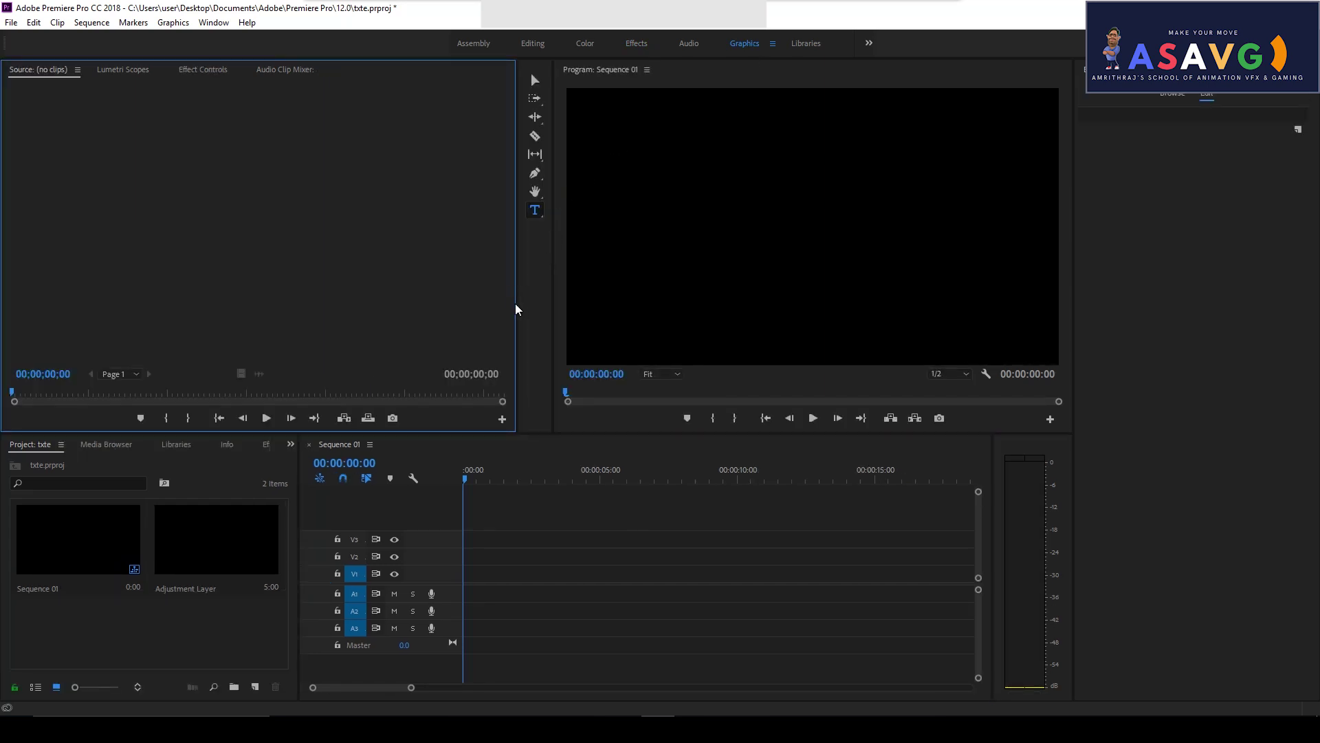
left_click_drag(518, 305, 352, 305)
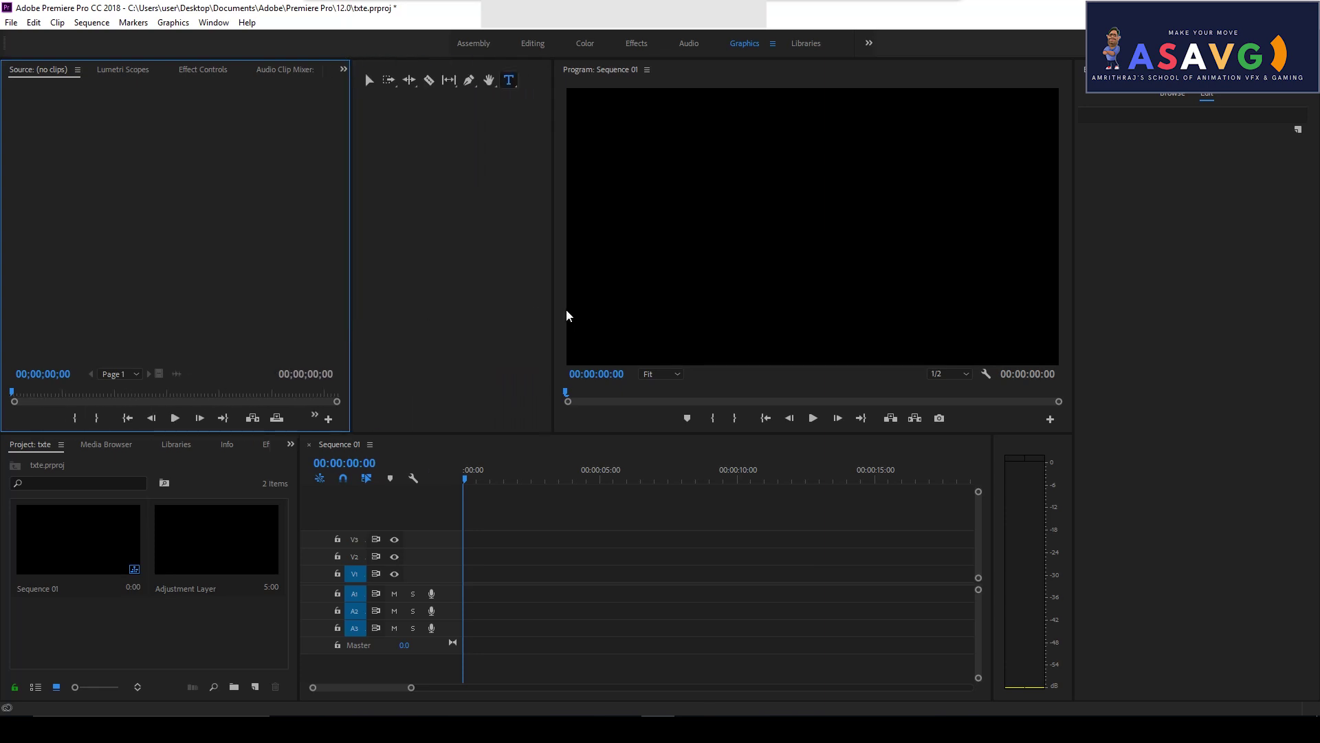
left_click_drag(553, 312, 383, 311)
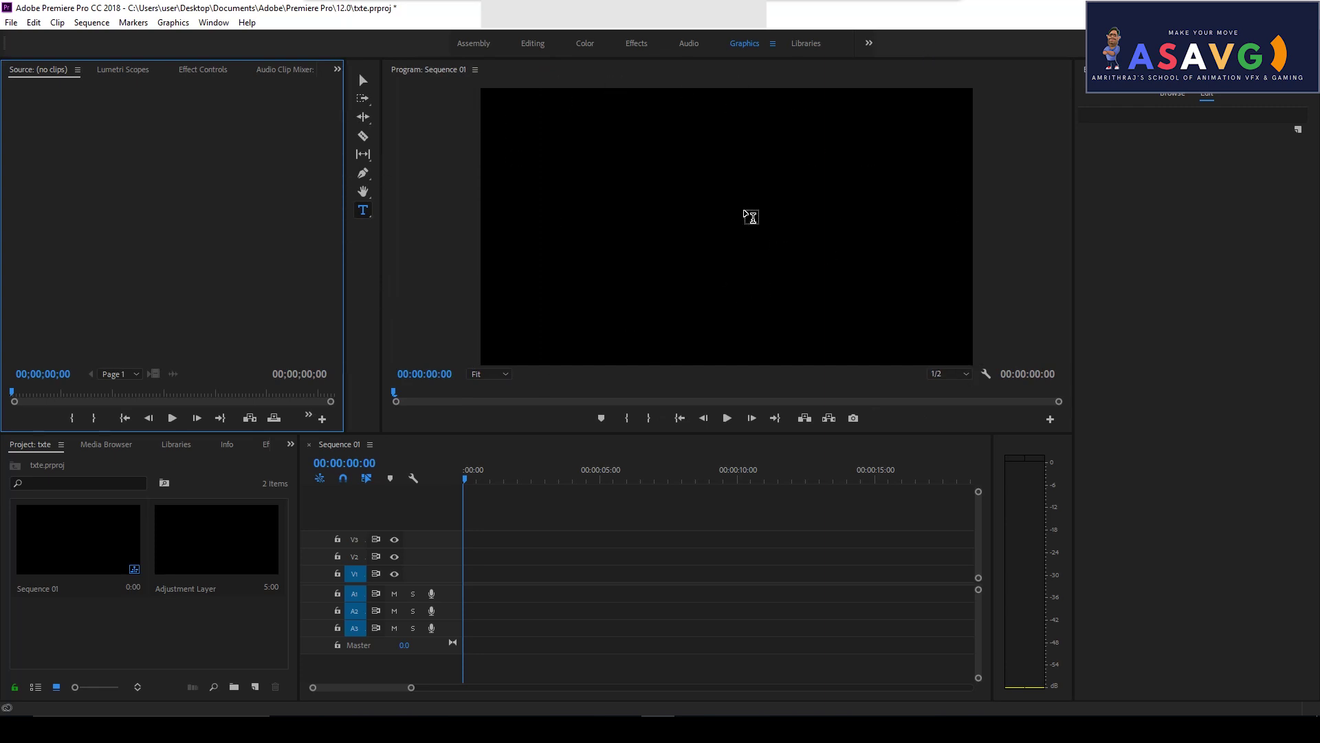
Draw a text box with the Type Tool, type ASAVG, and move the title to 517.0, 434.0.
left_click(364, 212)
left_click(416, 208)
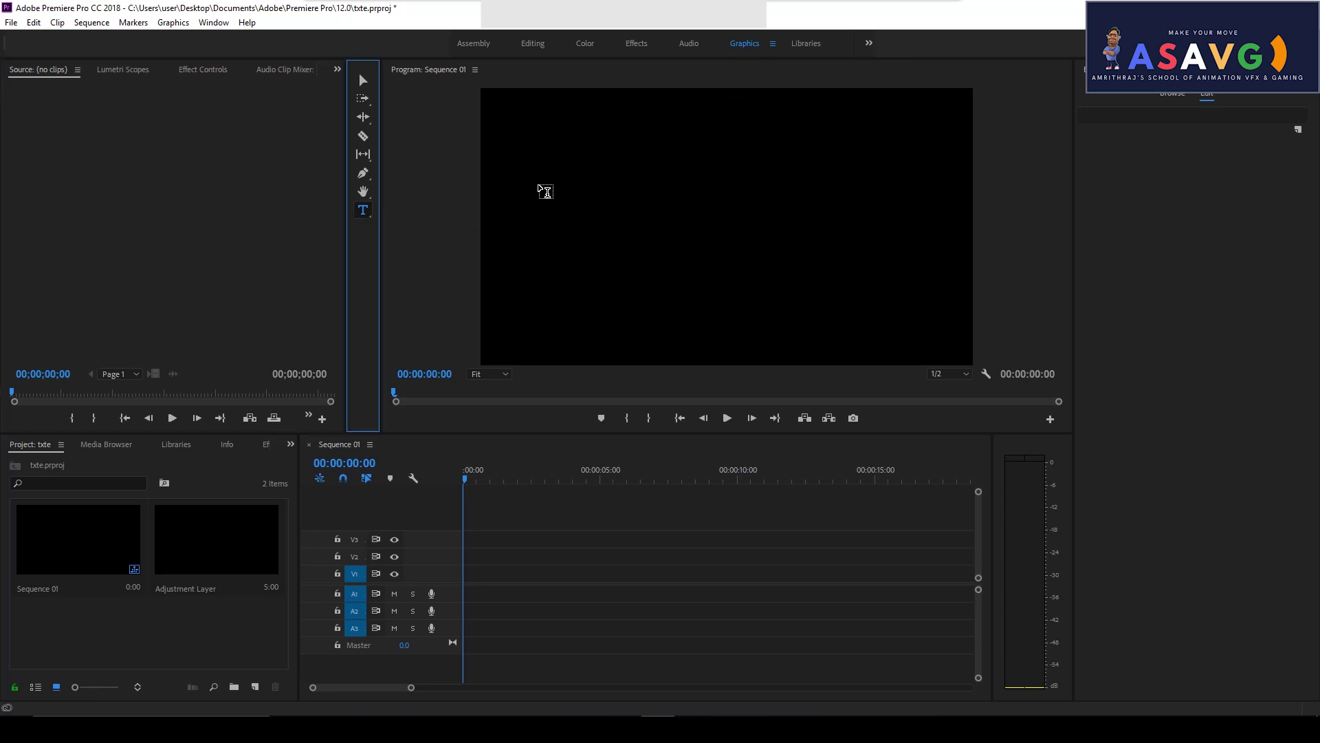
left_click(543, 184)
left_click_drag(540, 179, 922, 258)
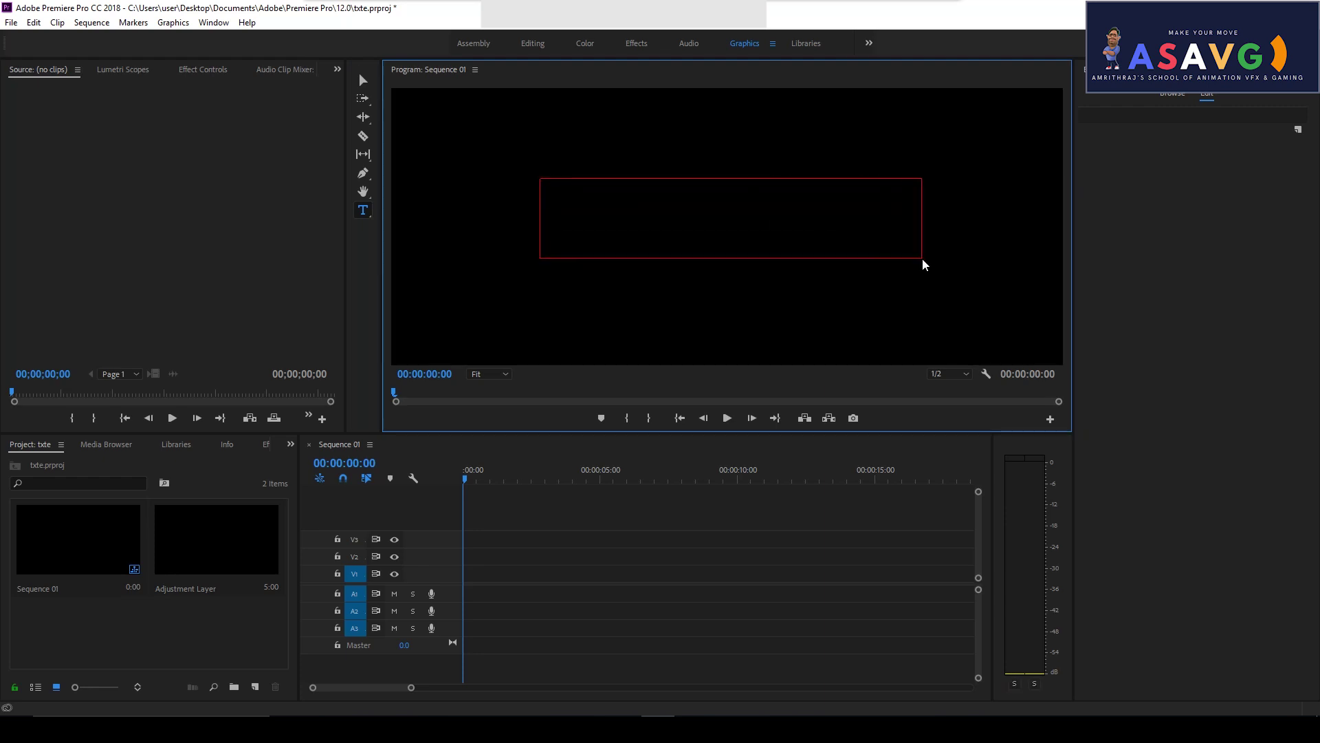
type("ASAVG")
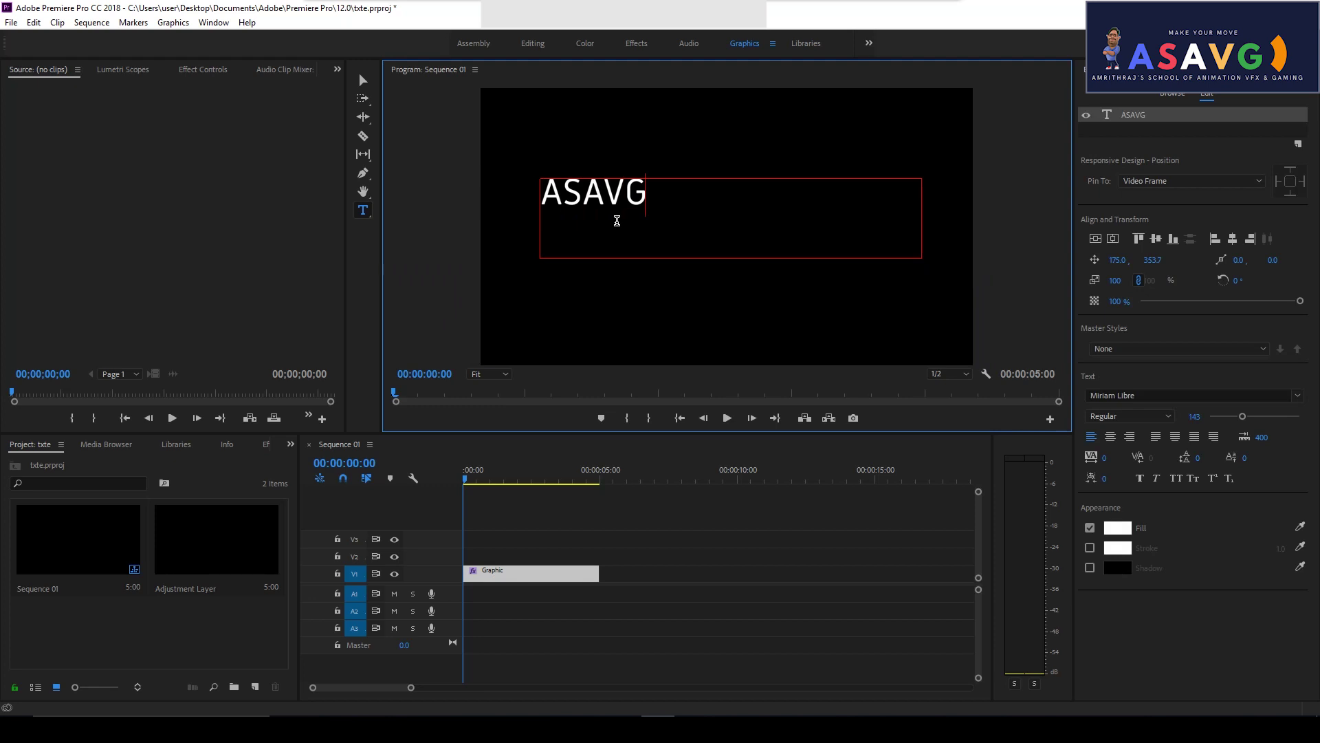
left_click(363, 80)
left_click_drag(539, 181, 657, 208)
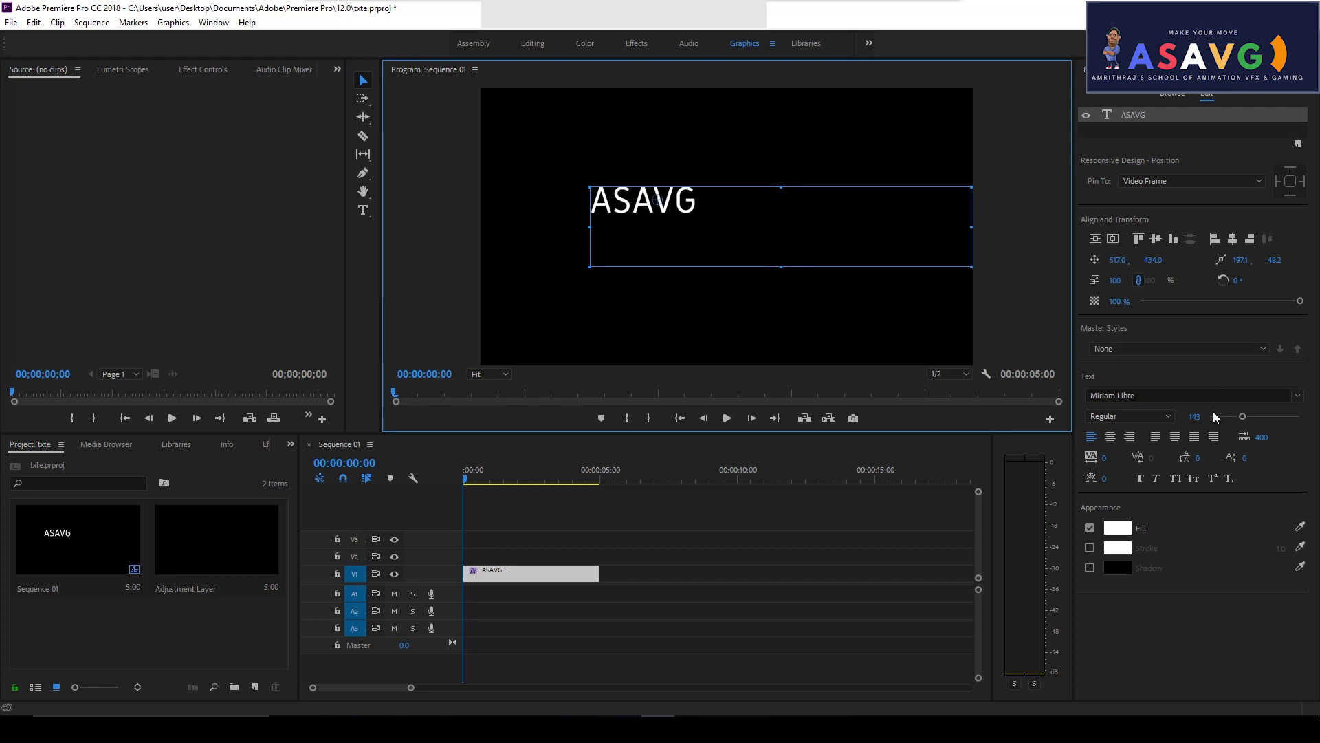
Raise the ASAVG font size to 361 and shift the title left to 696.3, 567.9.
left_click_drag(1242, 417, 1292, 422)
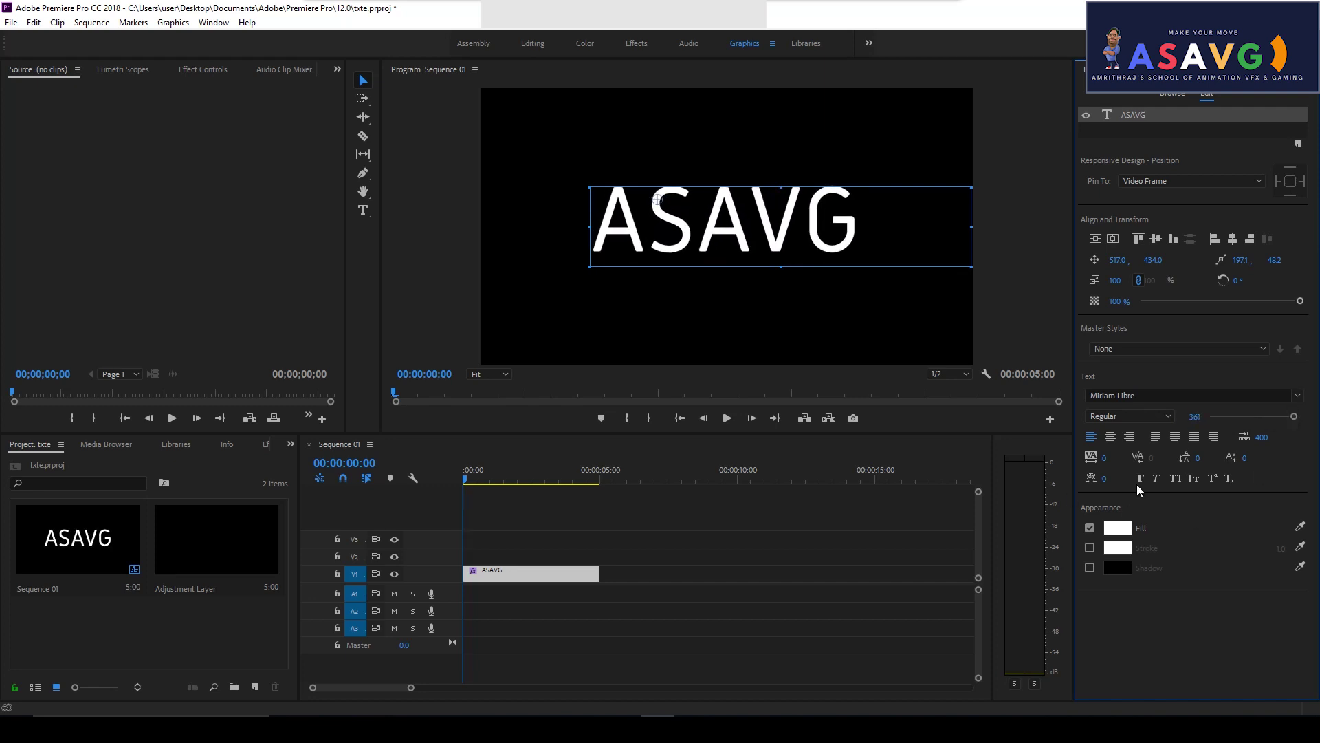
mouse_move(742, 248)
left_mouse_down()
mouse_move(731, 246)
mouse_move(741, 250)
left_mouse_up()
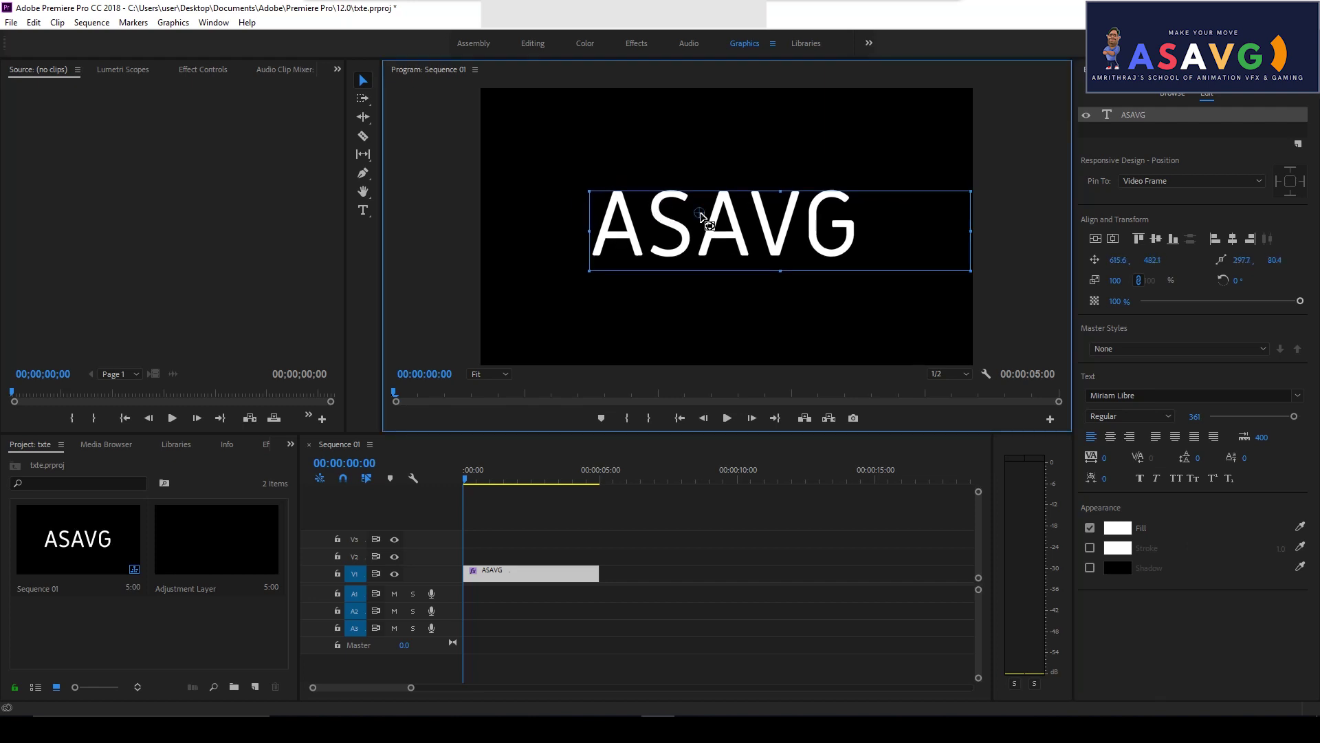
left_click_drag(722, 244, 704, 242)
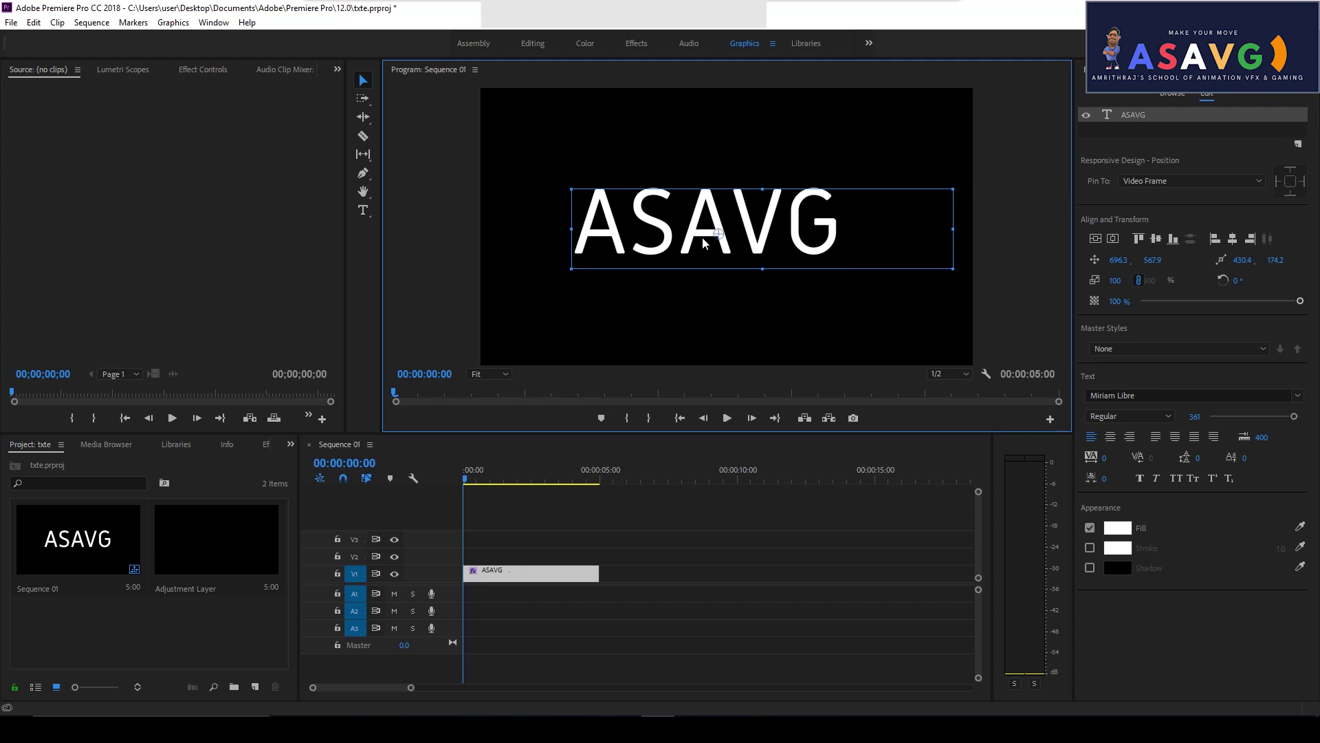
Search effects for 'mirro', apply the Mirror distort effect to the ASAVG clip, and show its Effect Controls.
left_click(266, 444)
left_click(118, 459)
type("mirro")
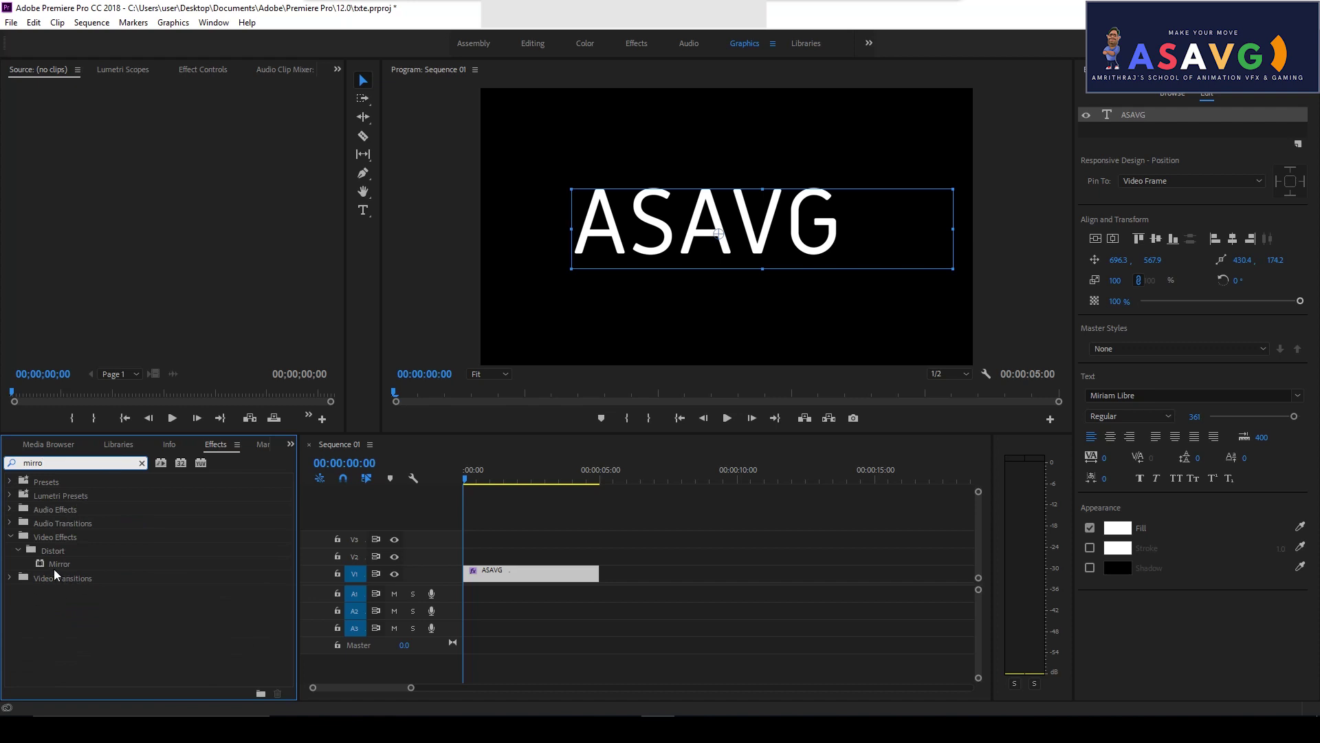
left_click_drag(49, 568, 537, 579)
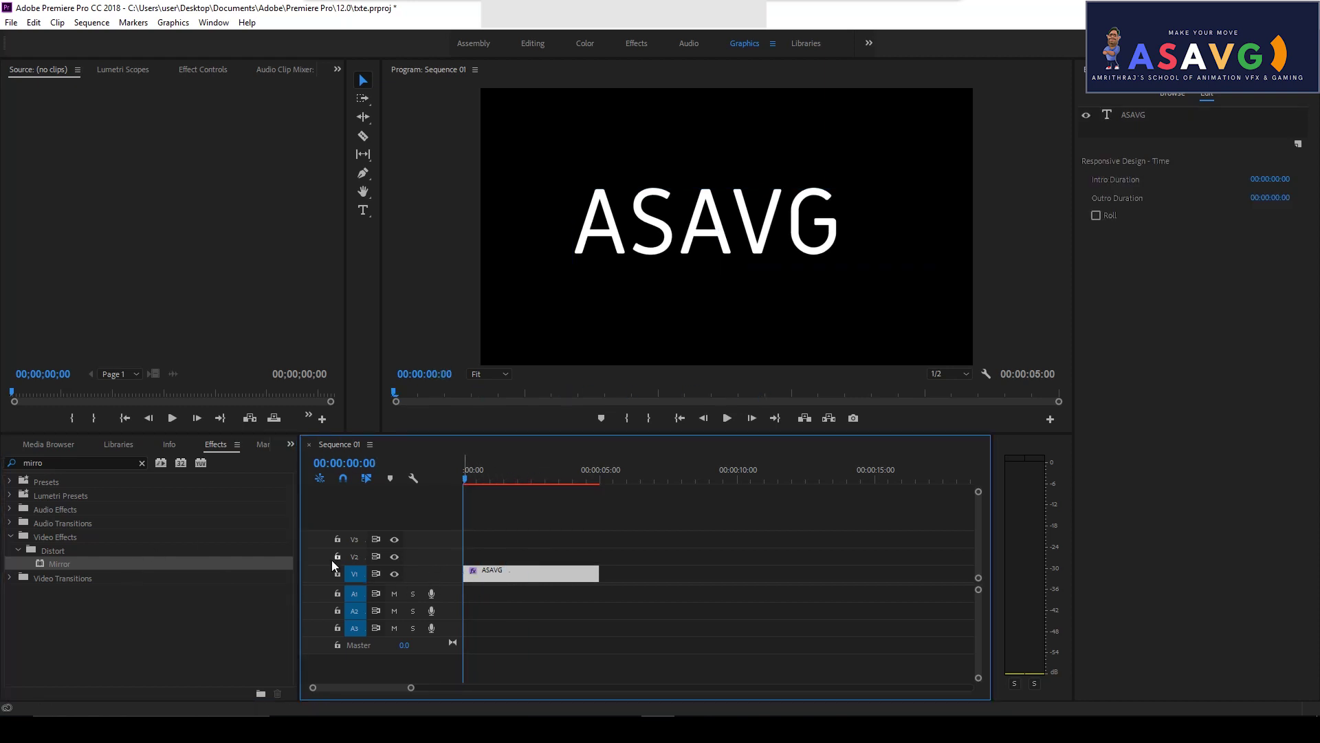
left_click(202, 70)
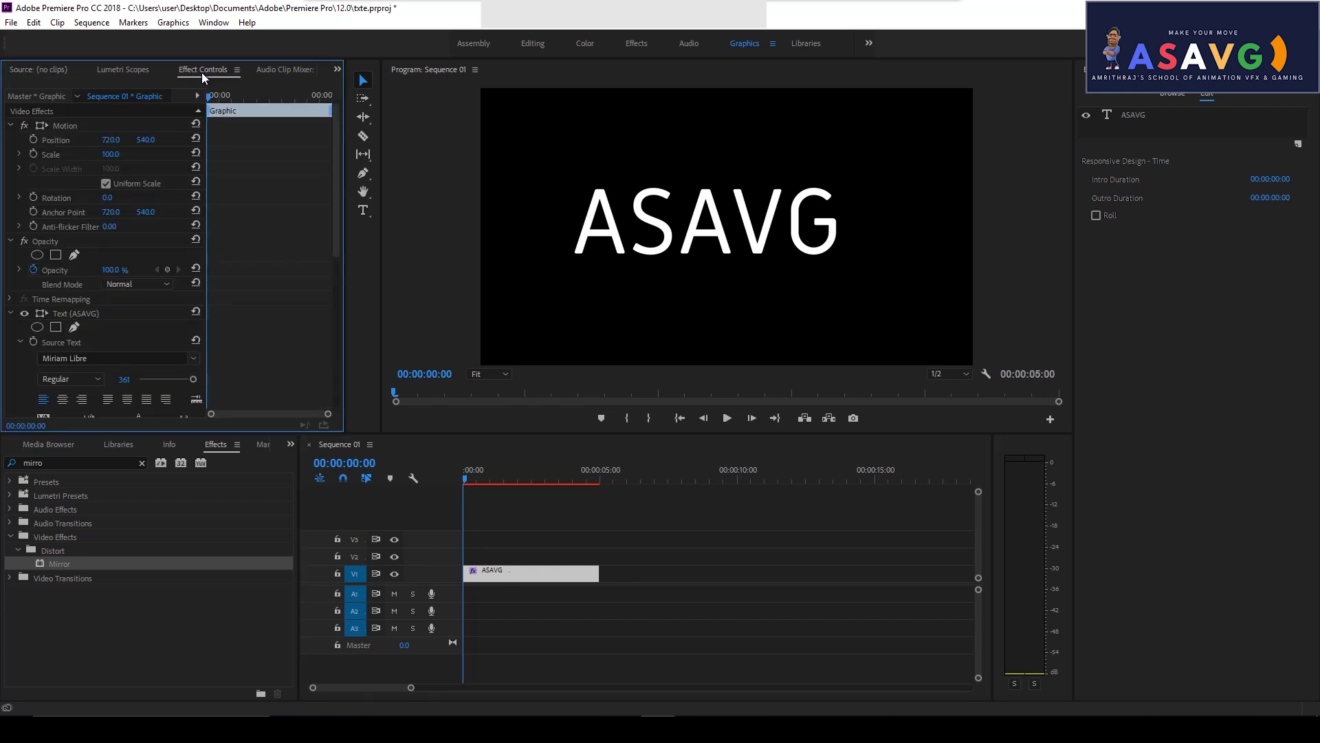
Scroll Effect Controls to the Mirror effect's Reflection Center and Reflection Angle properties.
left_click_drag(337, 209, 340, 216)
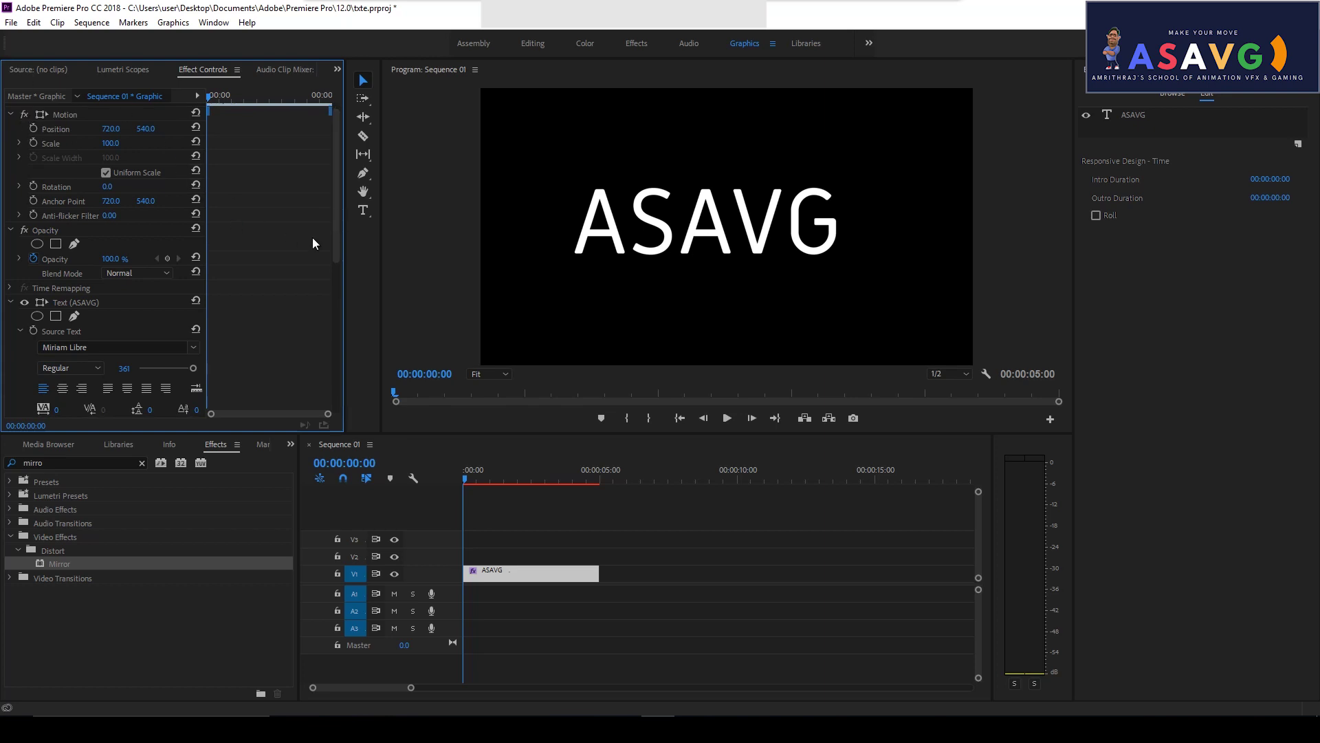
scroll(338, 221, "up", 1)
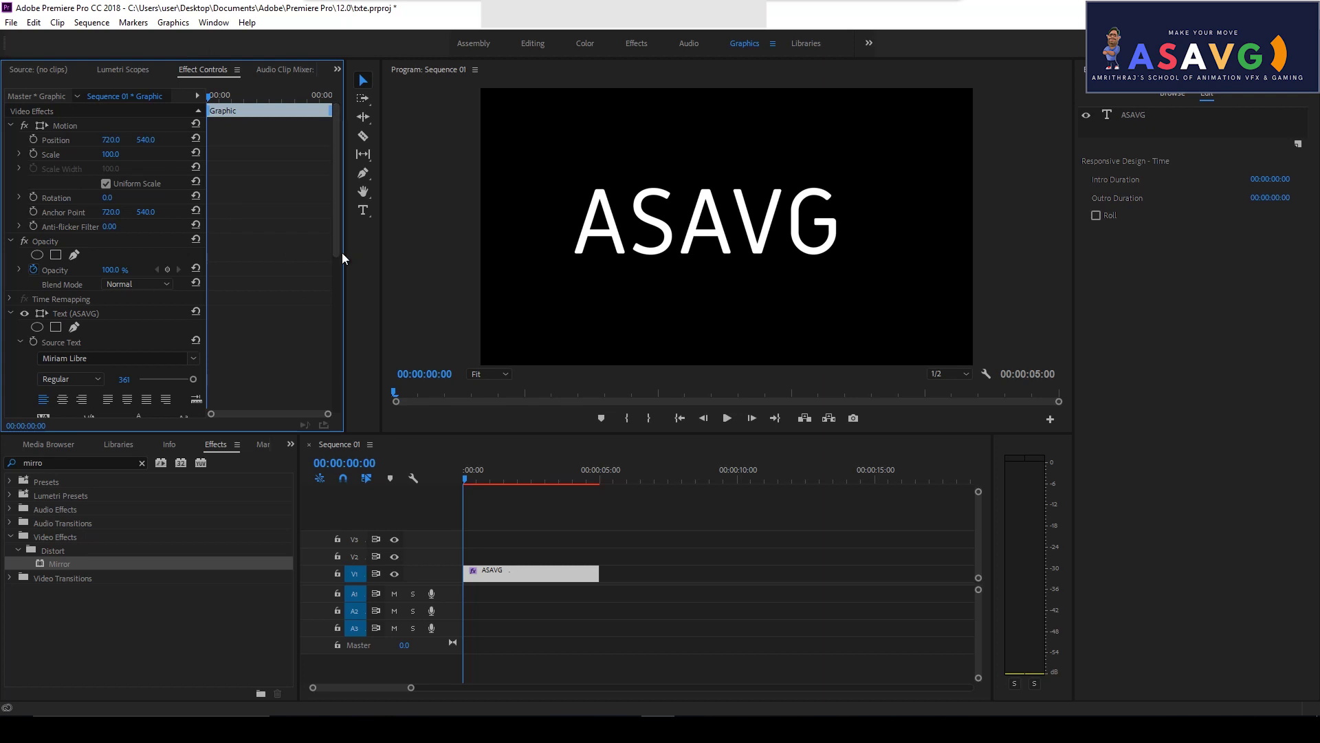
left_click_drag(336, 239, 364, 439)
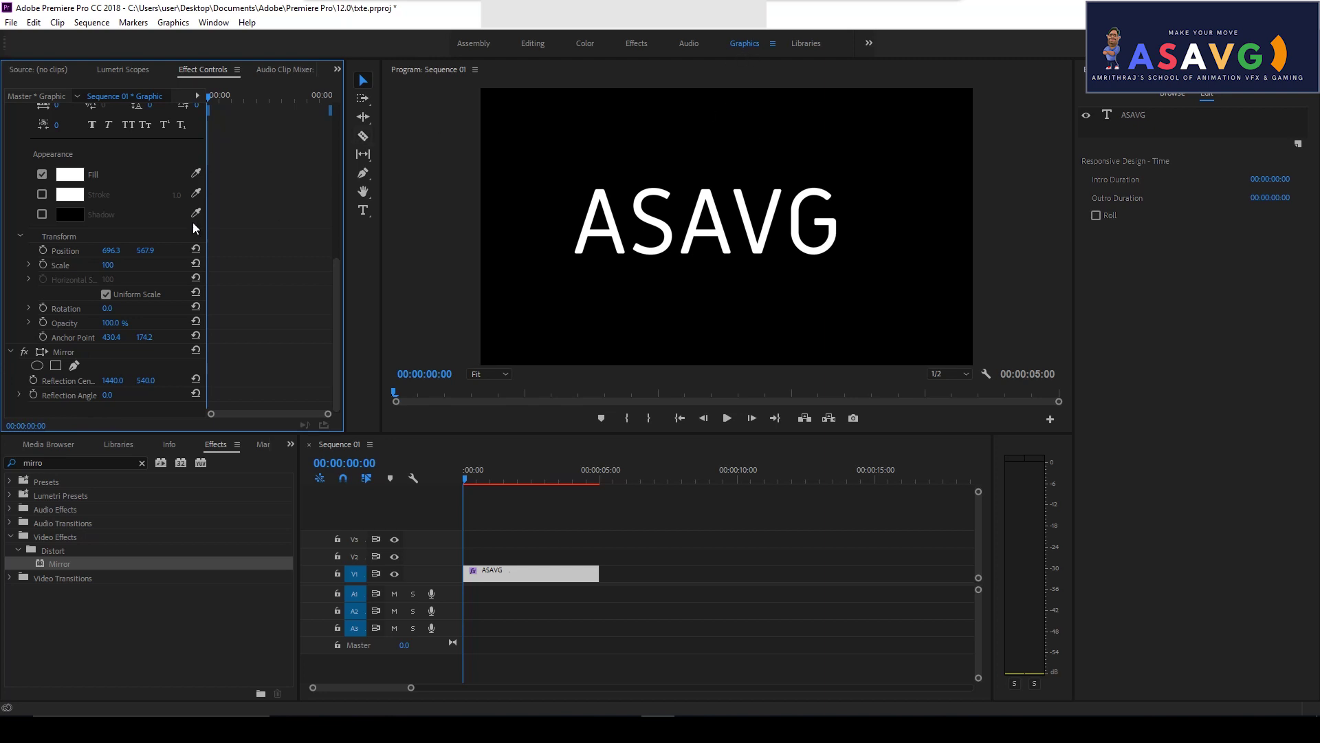
left_click_drag(337, 281, 329, 305)
Set the Mirror Reflection Angle to 90° and the Reflection Center Y to 384.
left_click(107, 395)
type("90")
key("Return")
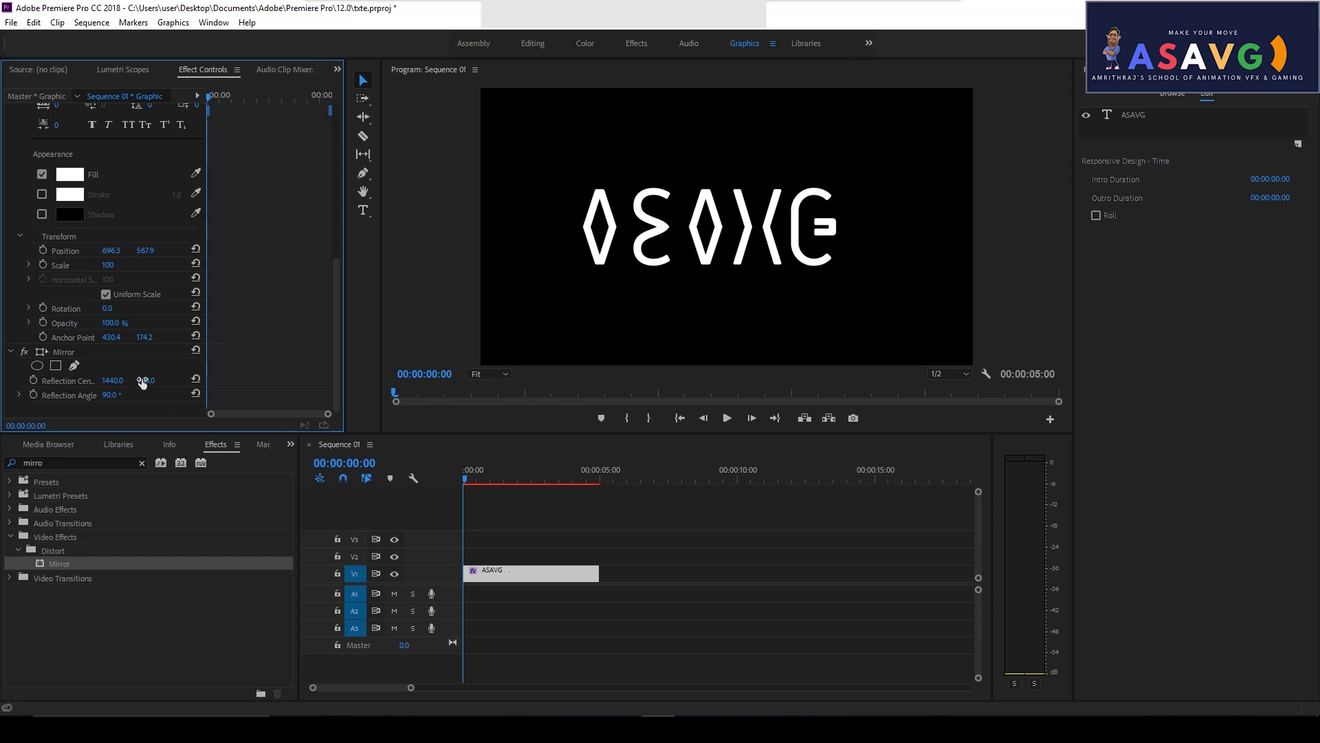
mouse_move(148, 385)
left_mouse_down()
mouse_move(253, 386)
mouse_move(216, 379)
mouse_move(240, 377)
mouse_move(31, 424)
mouse_move(96, 431)
mouse_move(51, 443)
left_mouse_up()
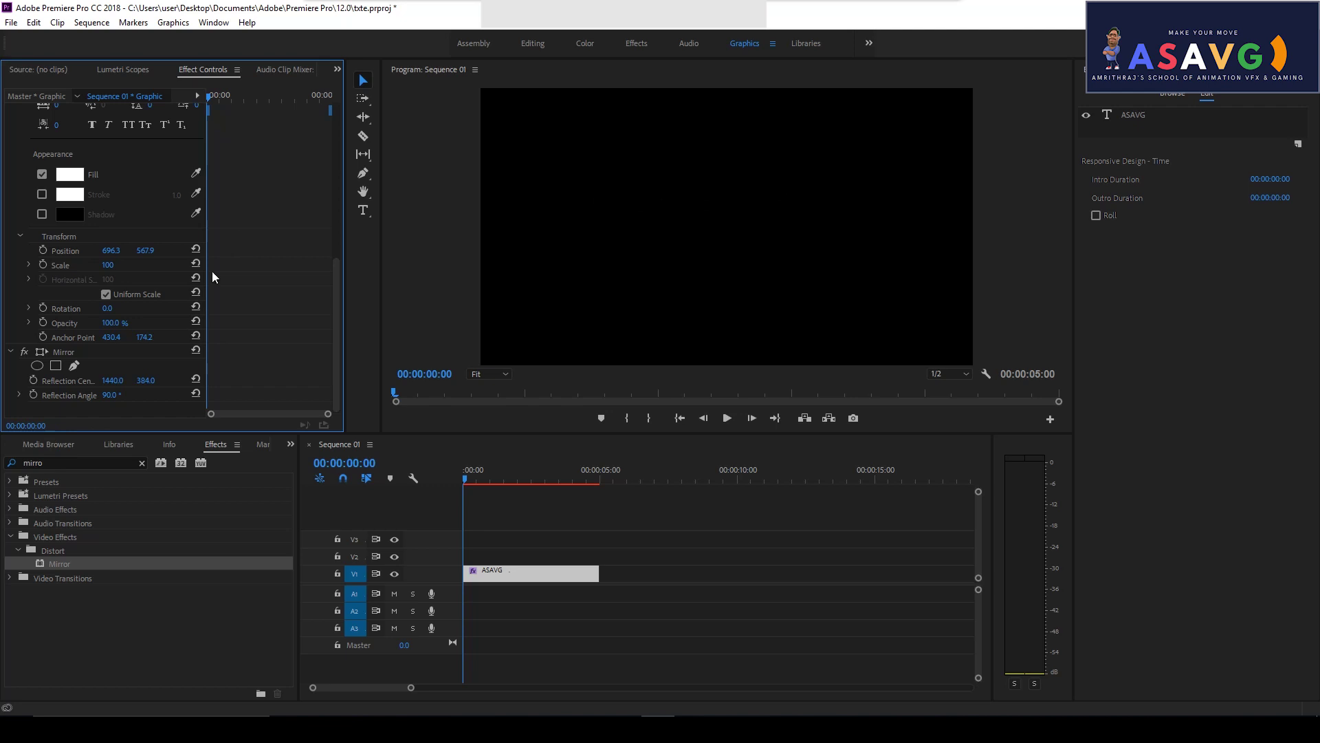
Keyframe Reflection Center from Y 384 at the start to Y 656 at 00:00:03:21.
left_click(34, 381)
left_click_drag(214, 94, 306, 110)
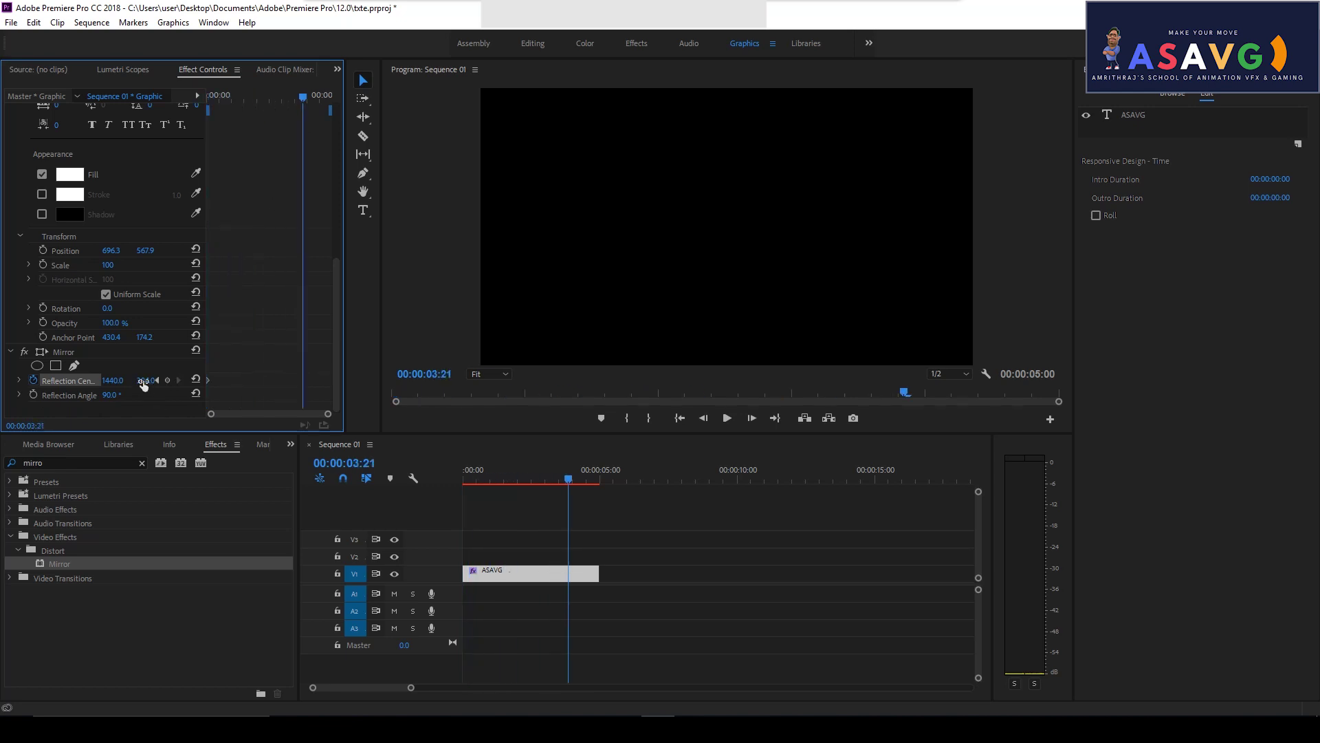
left_click_drag(143, 384, 337, 388)
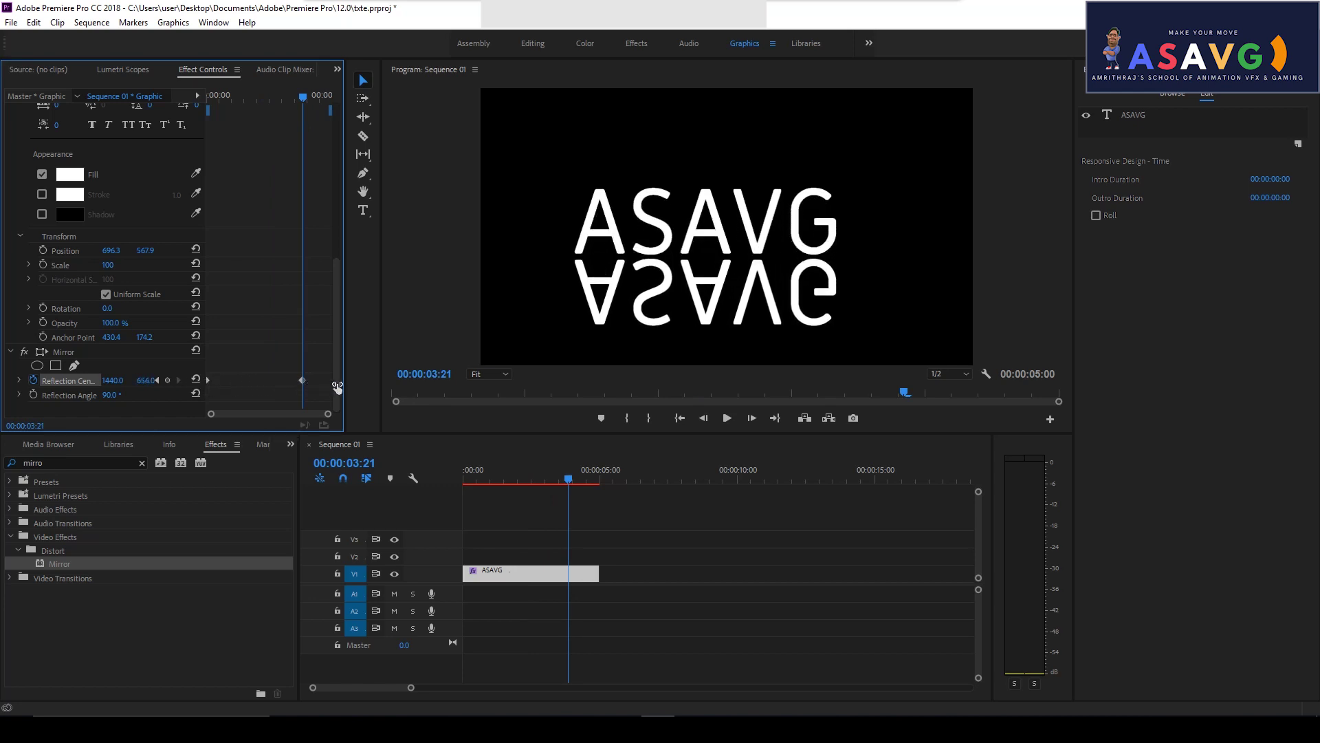
Preview the reflection animation from the sequence start, stopping around 00:00:02:07.
left_click(465, 474)
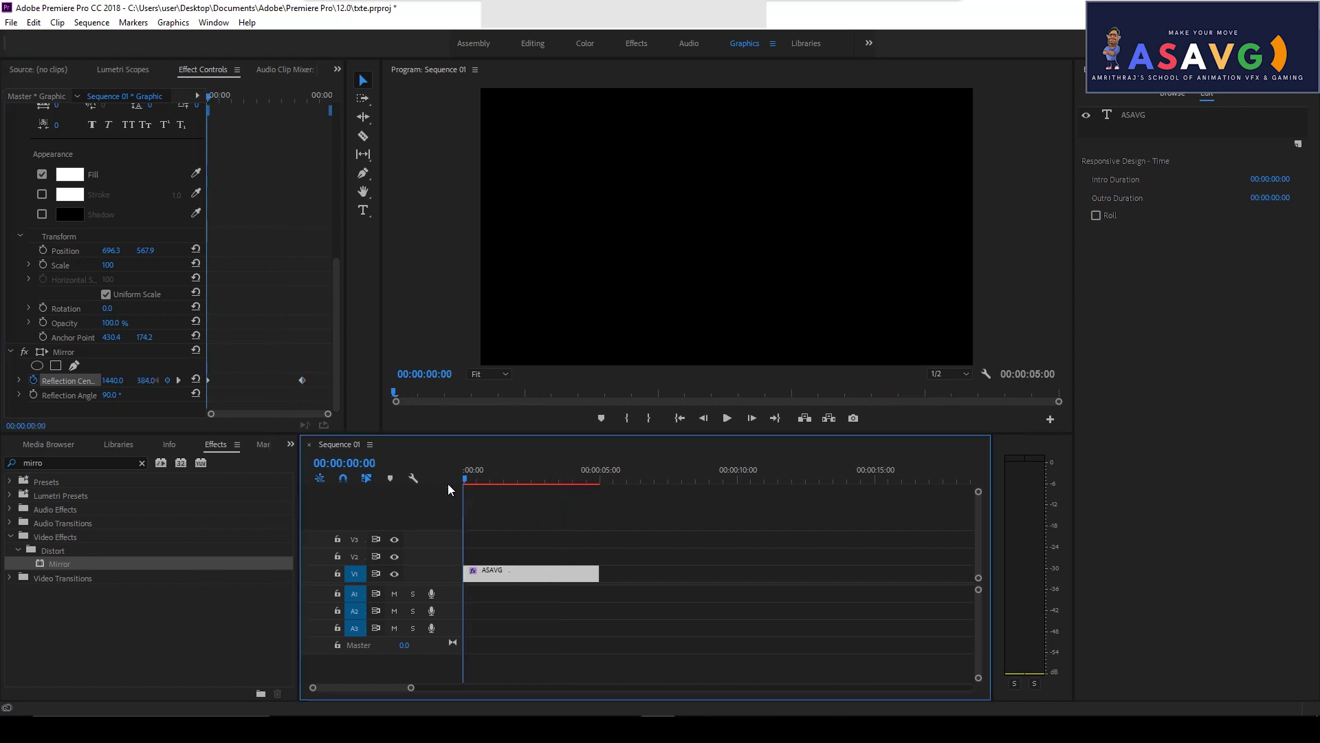
key("space")
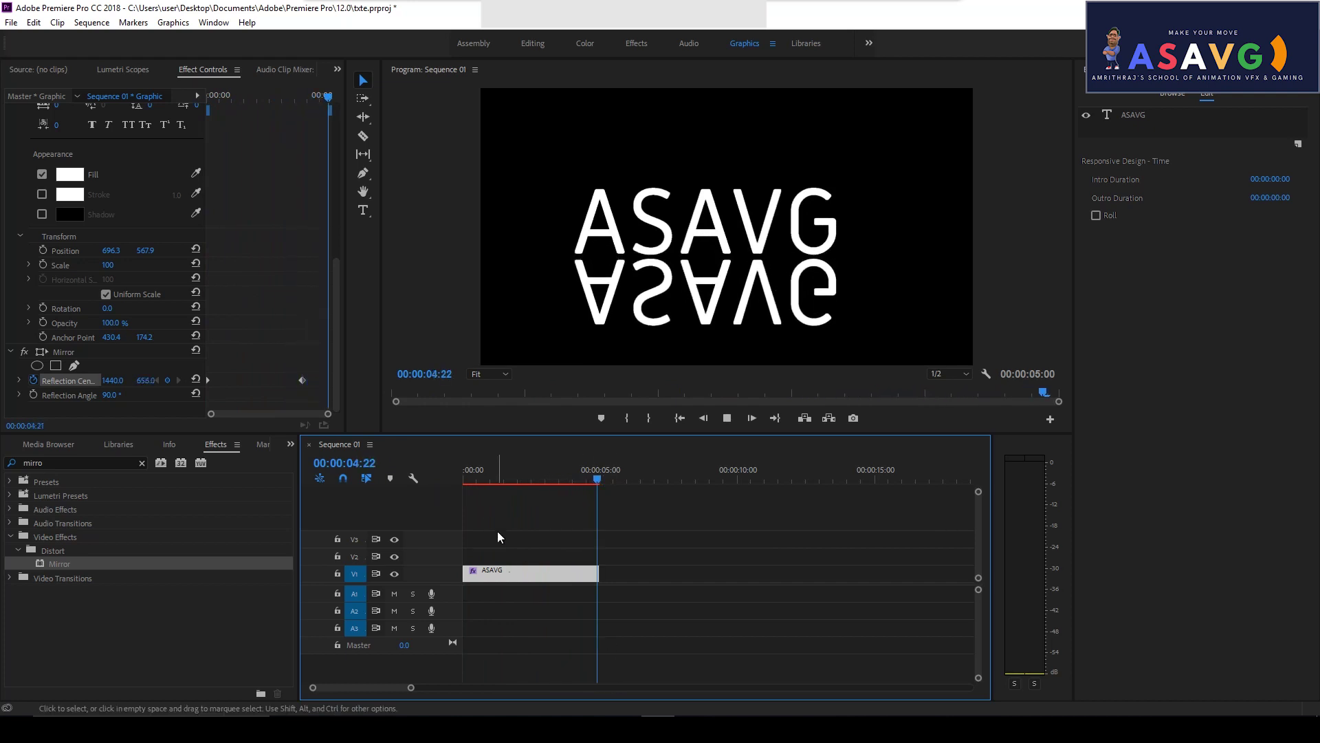
left_click(502, 479)
left_click_drag(512, 481, 527, 481)
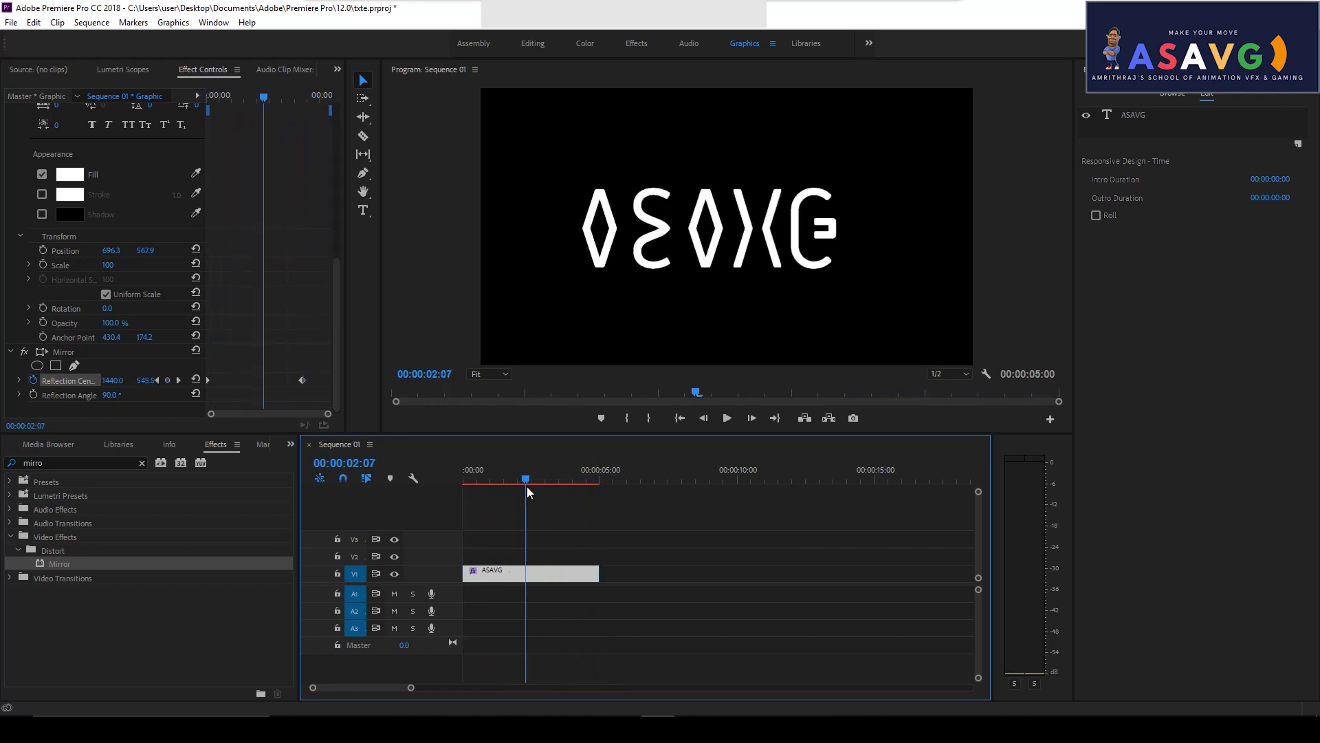
left_click(327, 417)
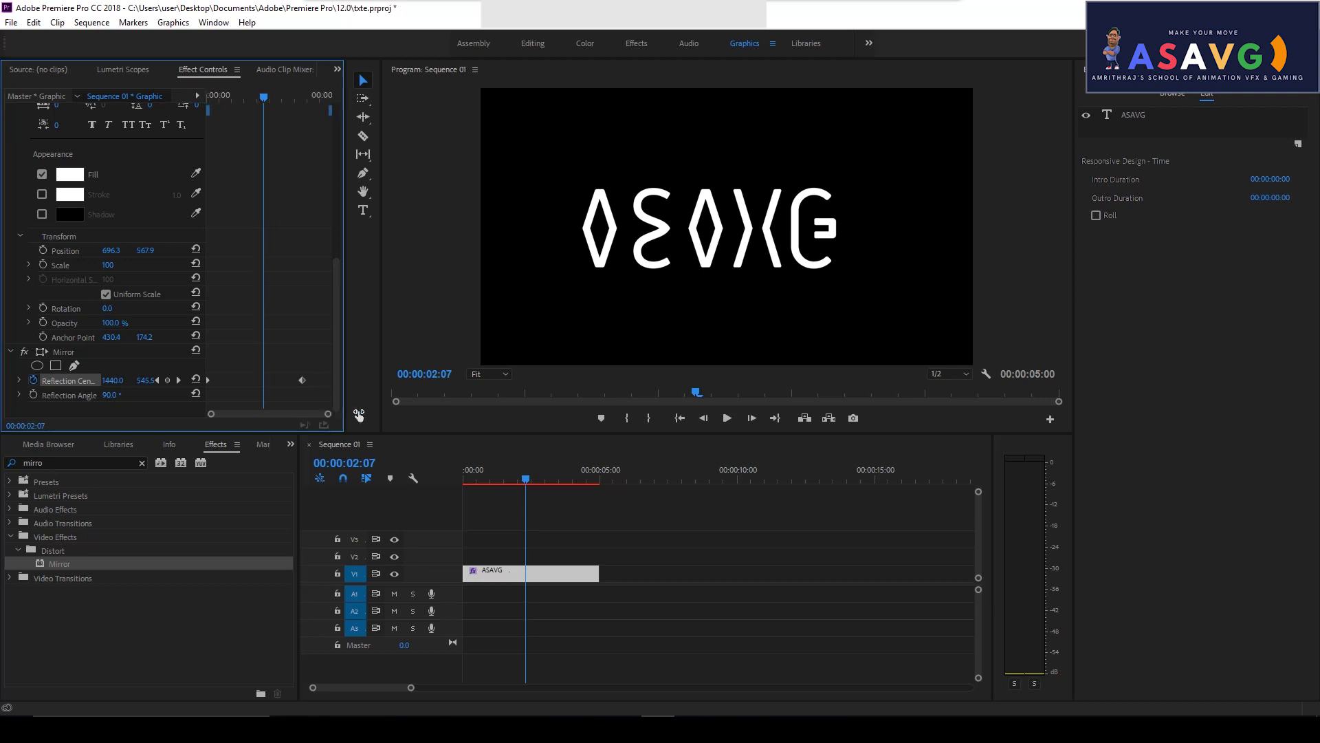
Give the Reflection Center keyframe Ease In interpolation and replay the animation from the start.
right_click(298, 379)
mouse_move(348, 494)
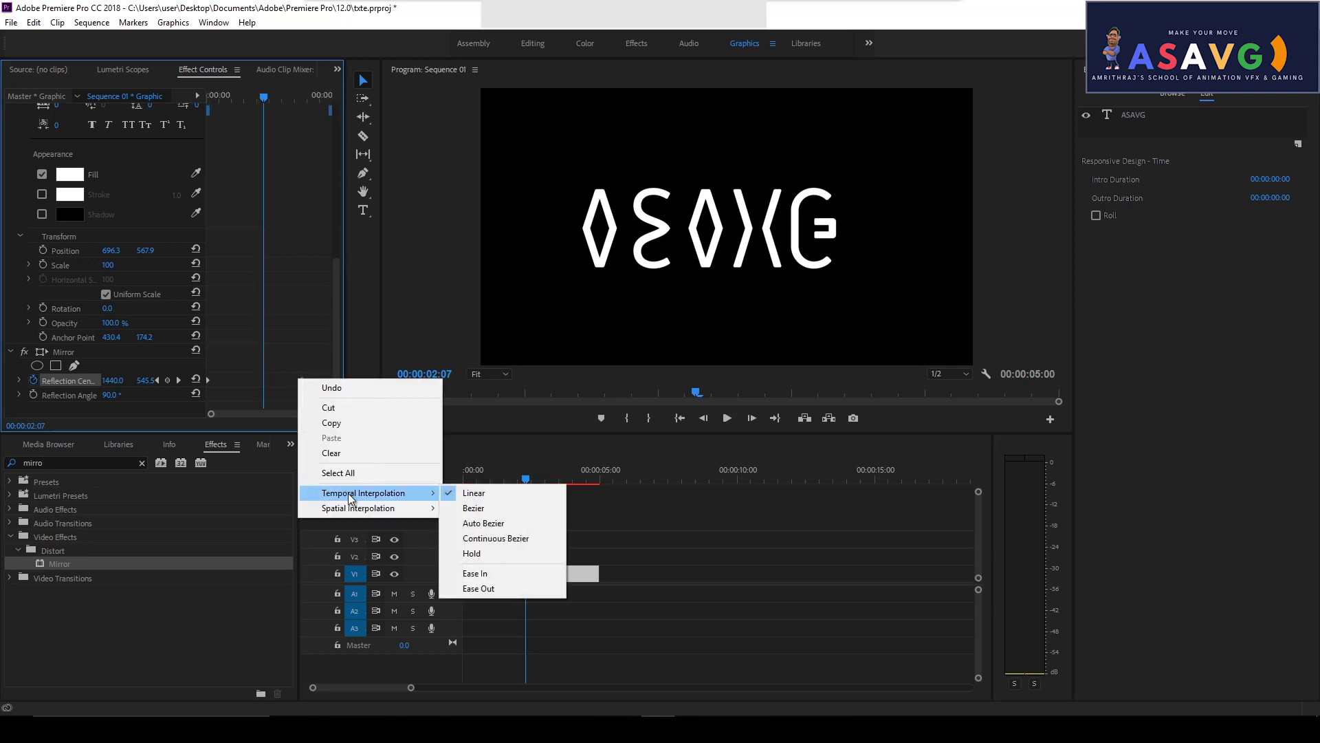
left_click(481, 573)
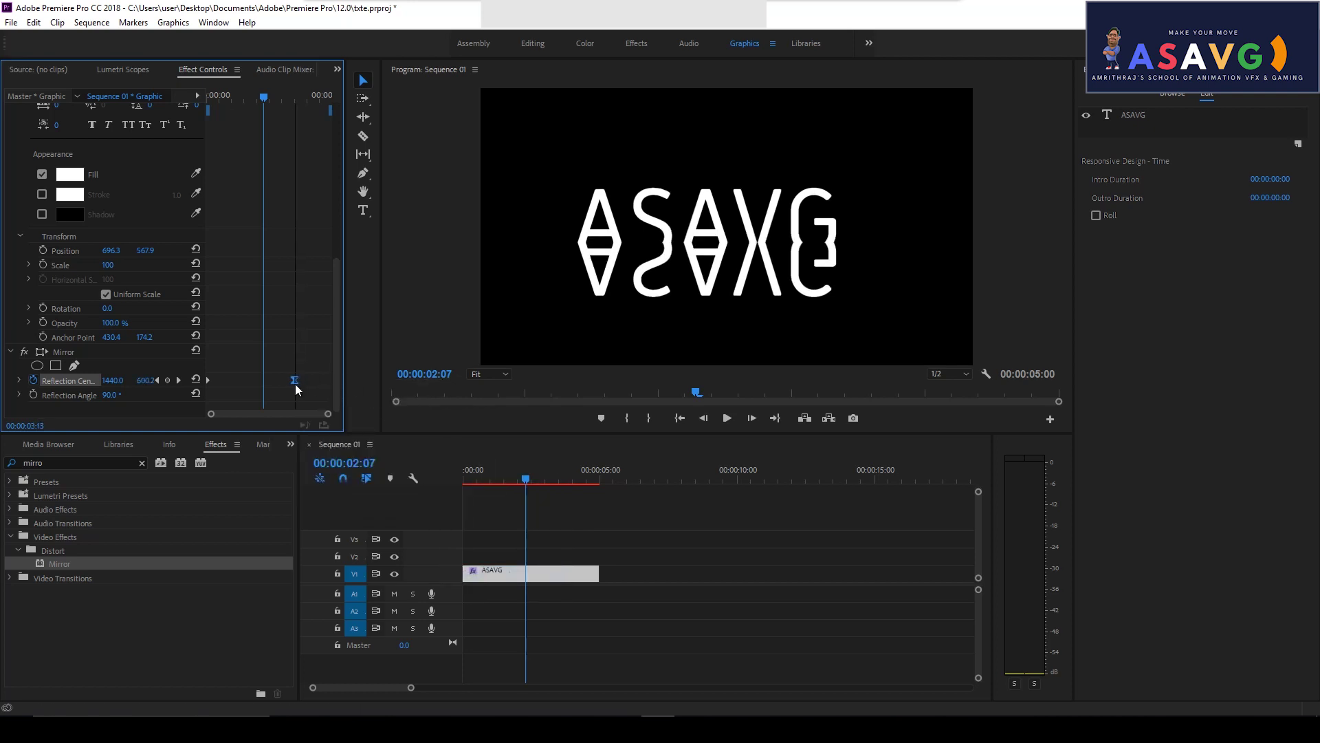
left_click_drag(262, 100, 196, 100)
key("space")
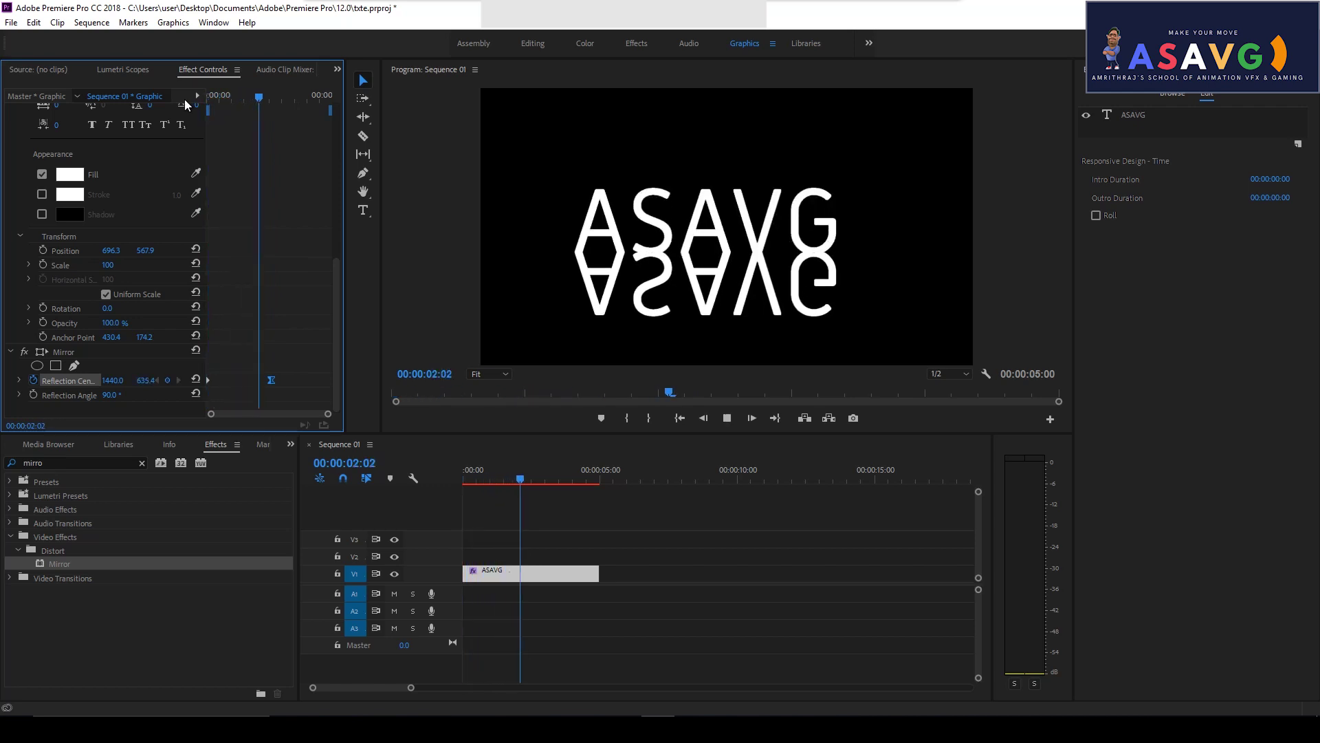
left_click(199, 94)
key("space")
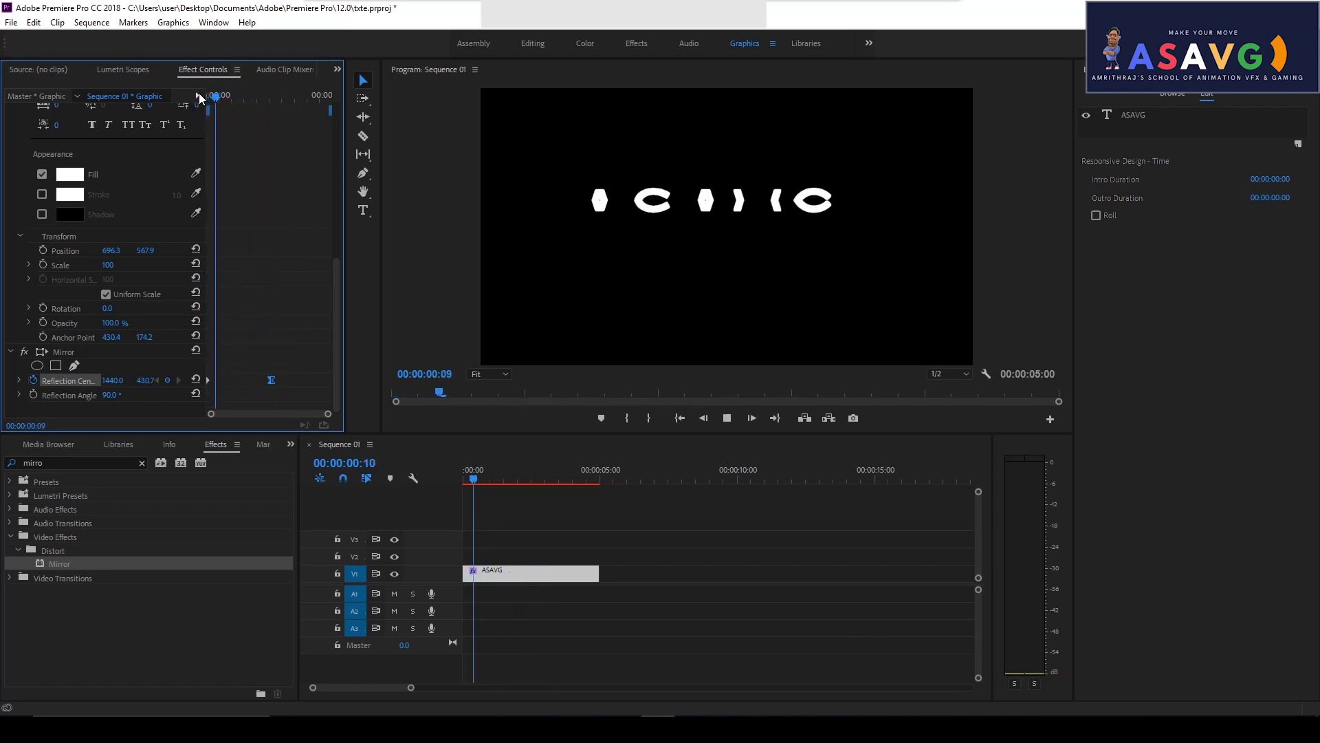
Drag the second Reflection Center keyframe later in time and replay the animation.
left_click_drag(271, 380, 298, 380)
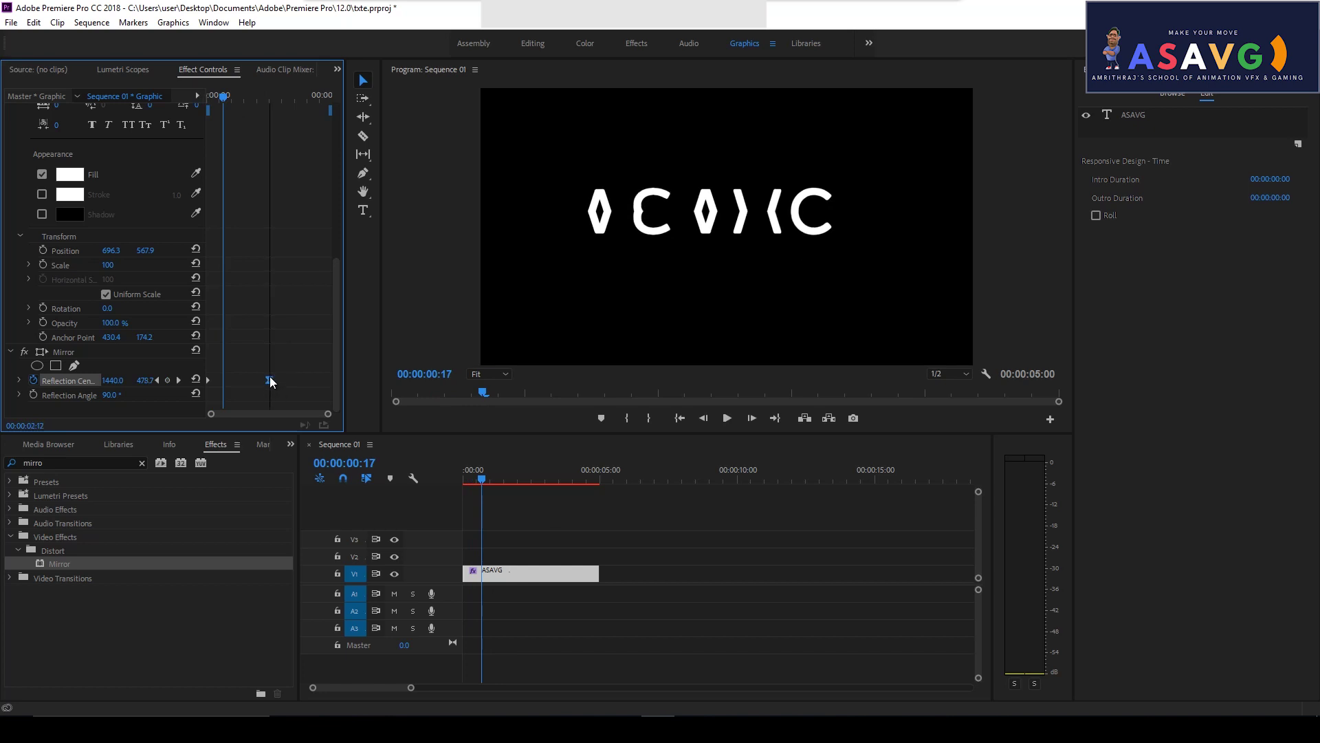
left_click(195, 92)
key("space")
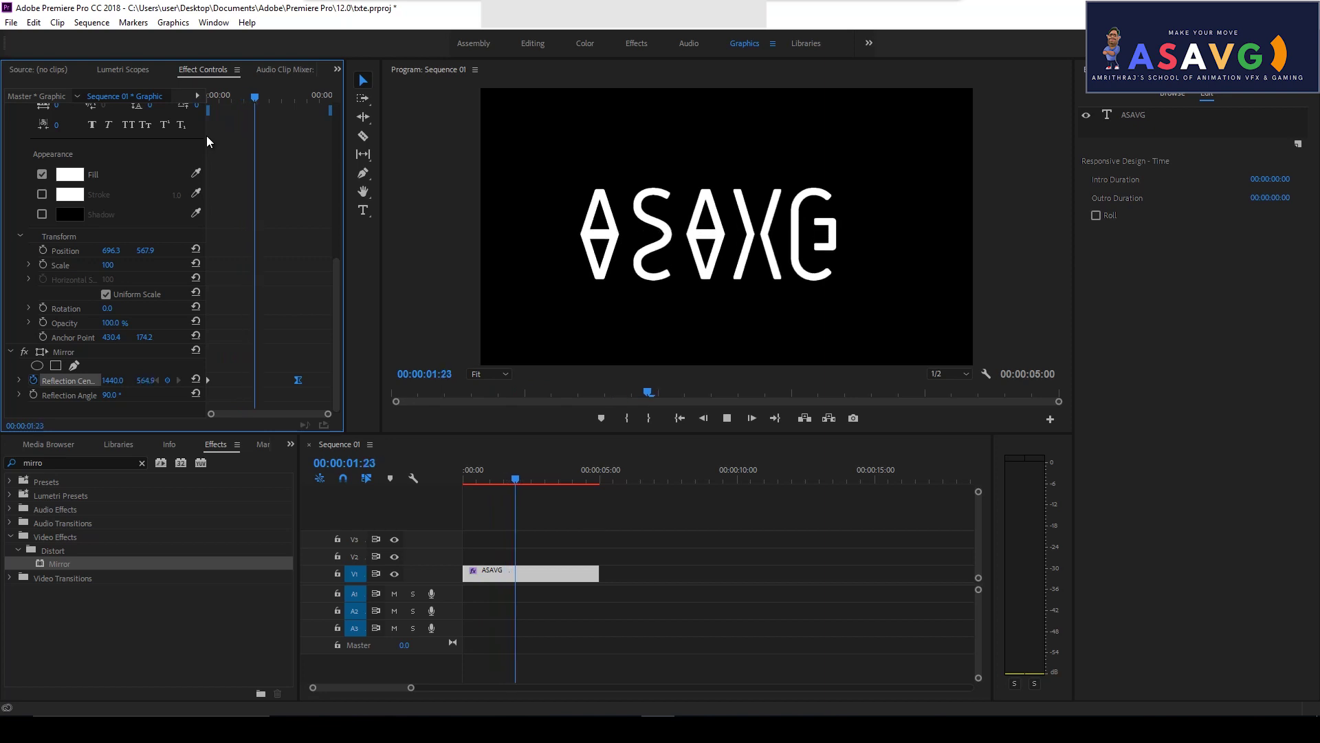
key("space")
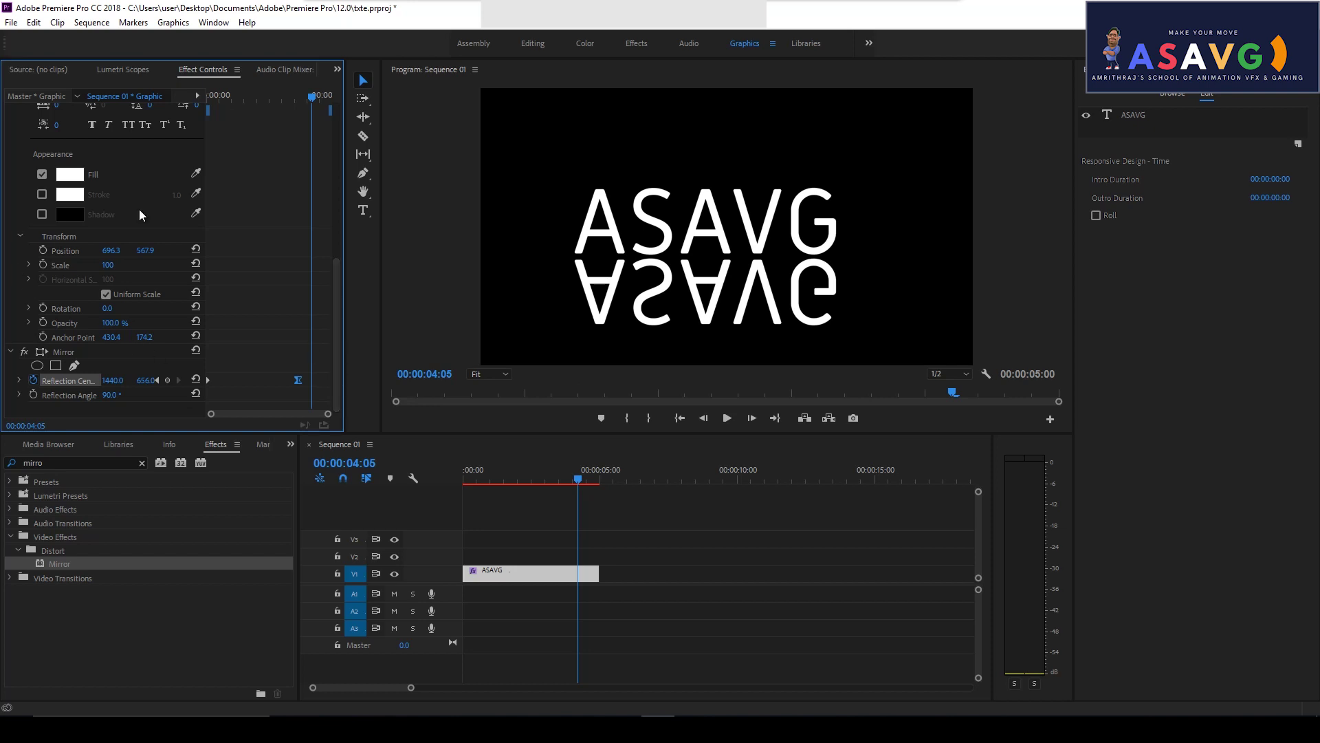
Scroll Effect Controls up to reveal the Motion and Opacity sections.
left_click_drag(336, 281, 337, 287)
left_click_drag(331, 313, 332, 193)
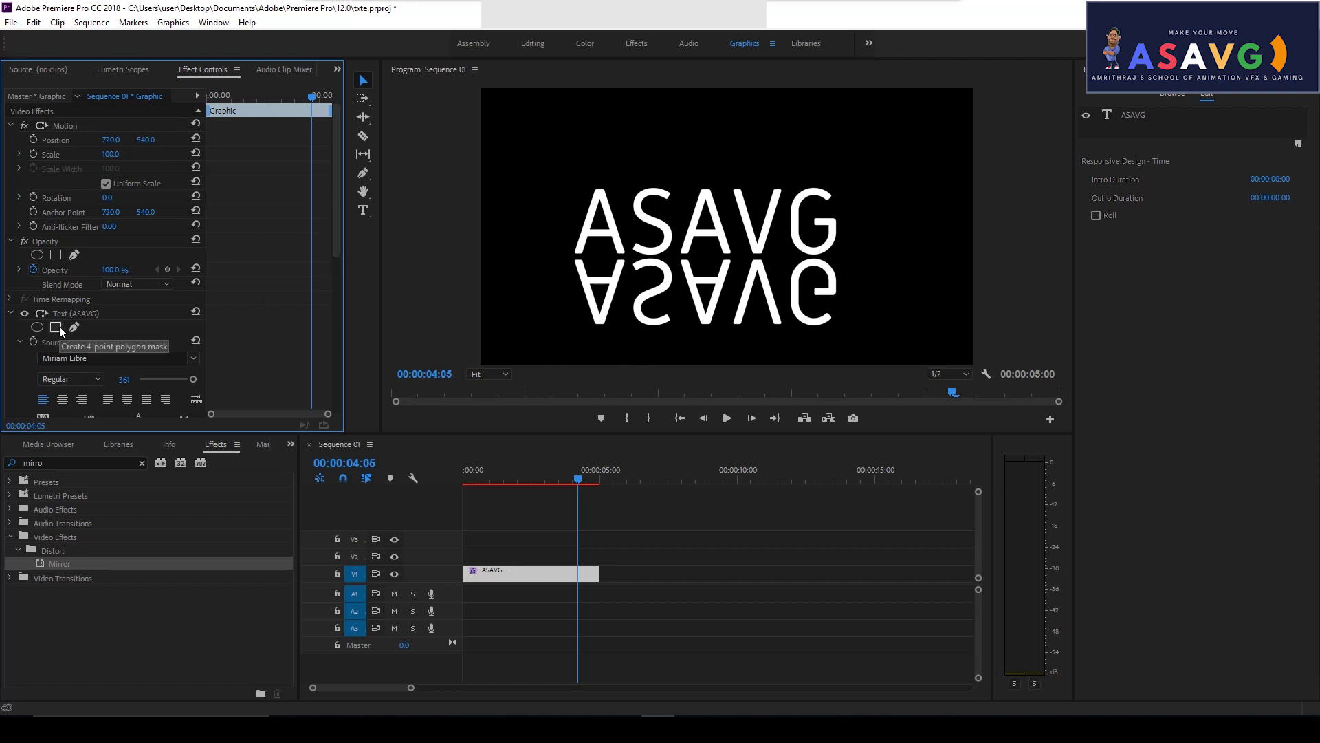
Add a rectangle Opacity mask and drag its four corners into a wide trapezoid around ASAVG.
left_click(56, 255)
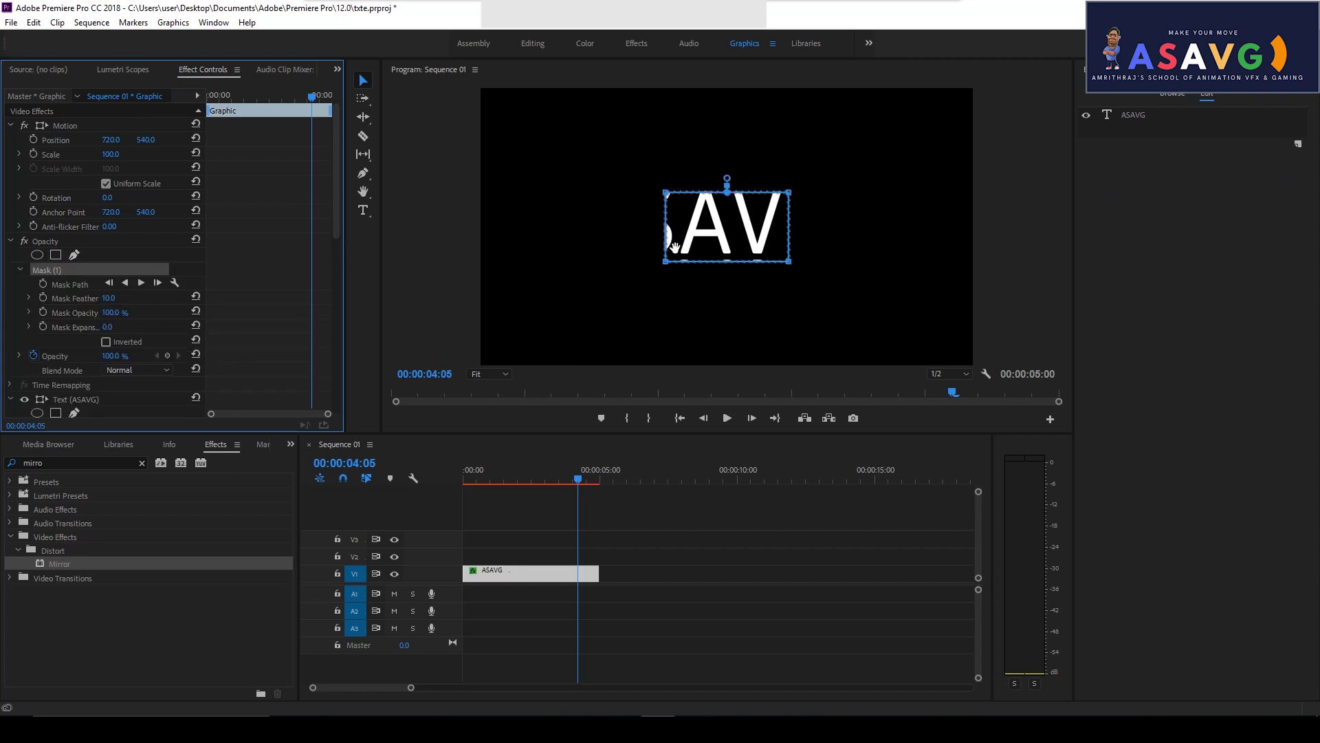
left_click_drag(576, 478, 460, 476)
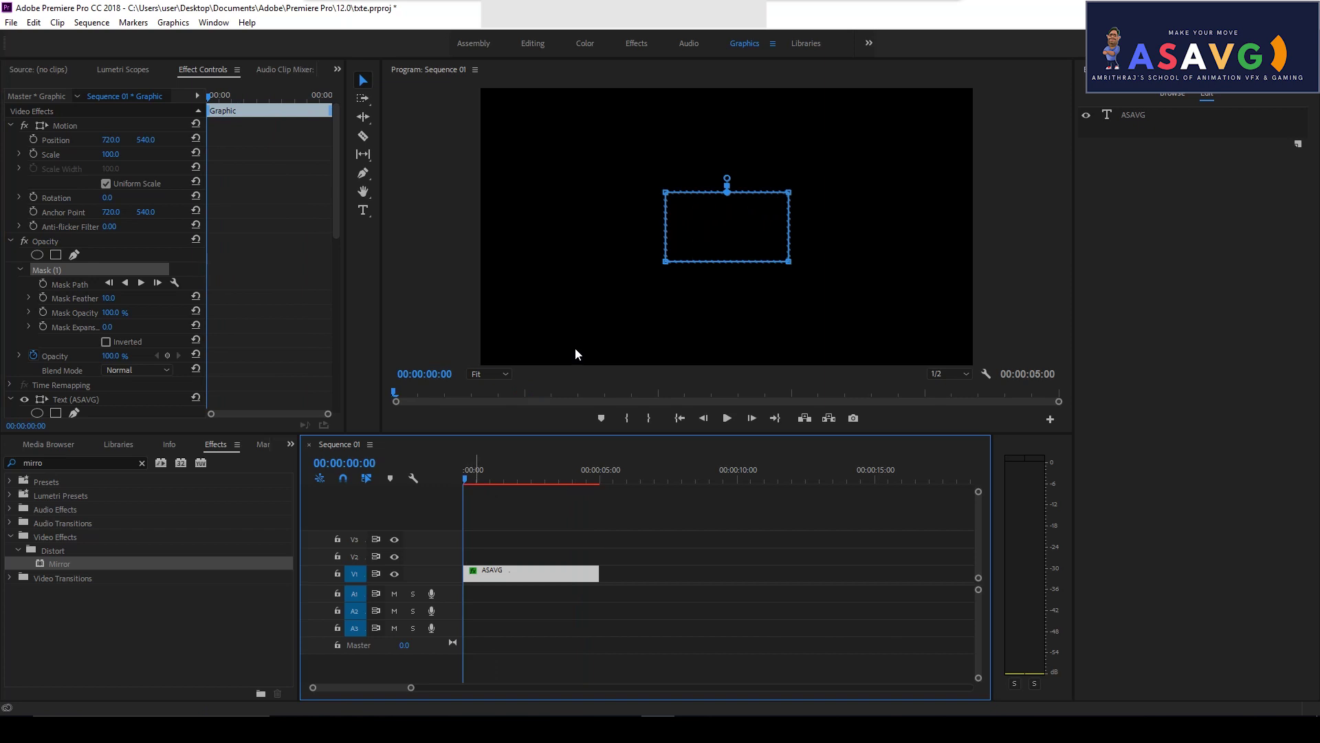
left_click_drag(665, 261, 595, 273)
left_click_drag(665, 192, 576, 176)
left_click_drag(789, 193, 868, 195)
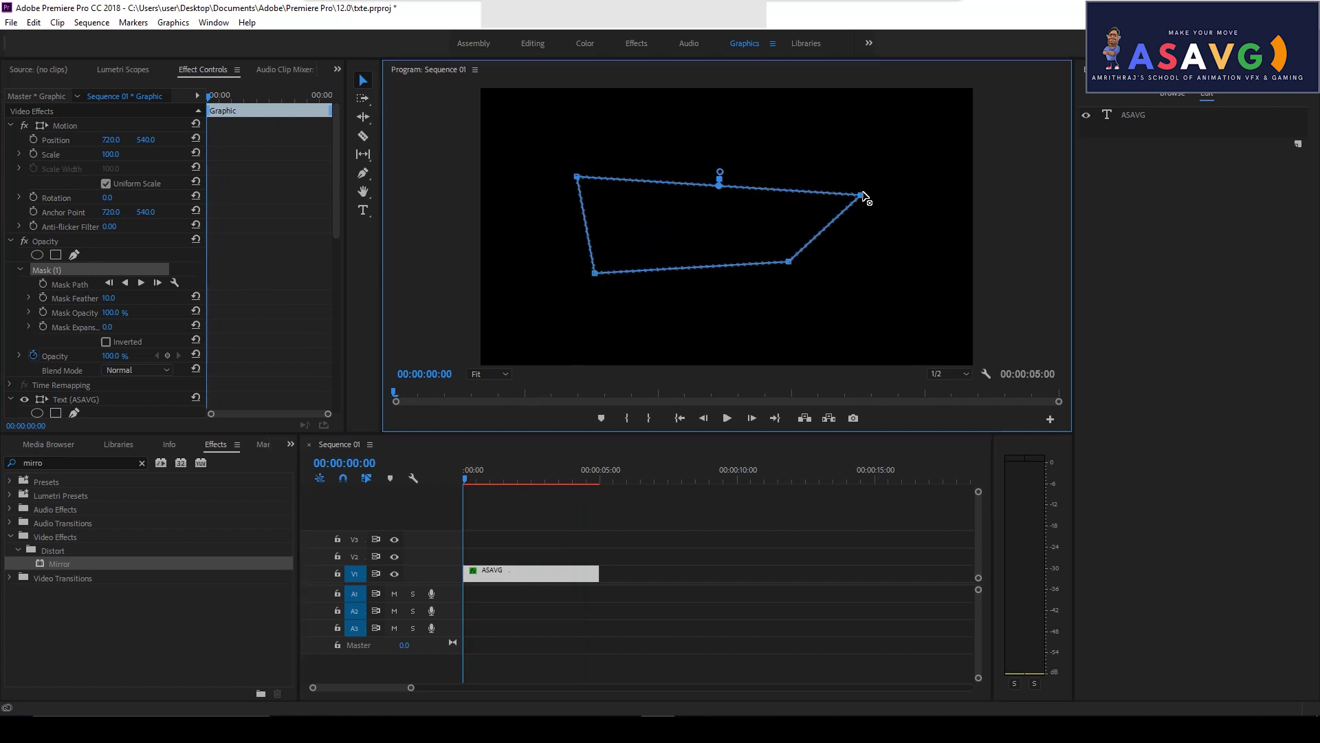
left_click_drag(789, 261, 882, 273)
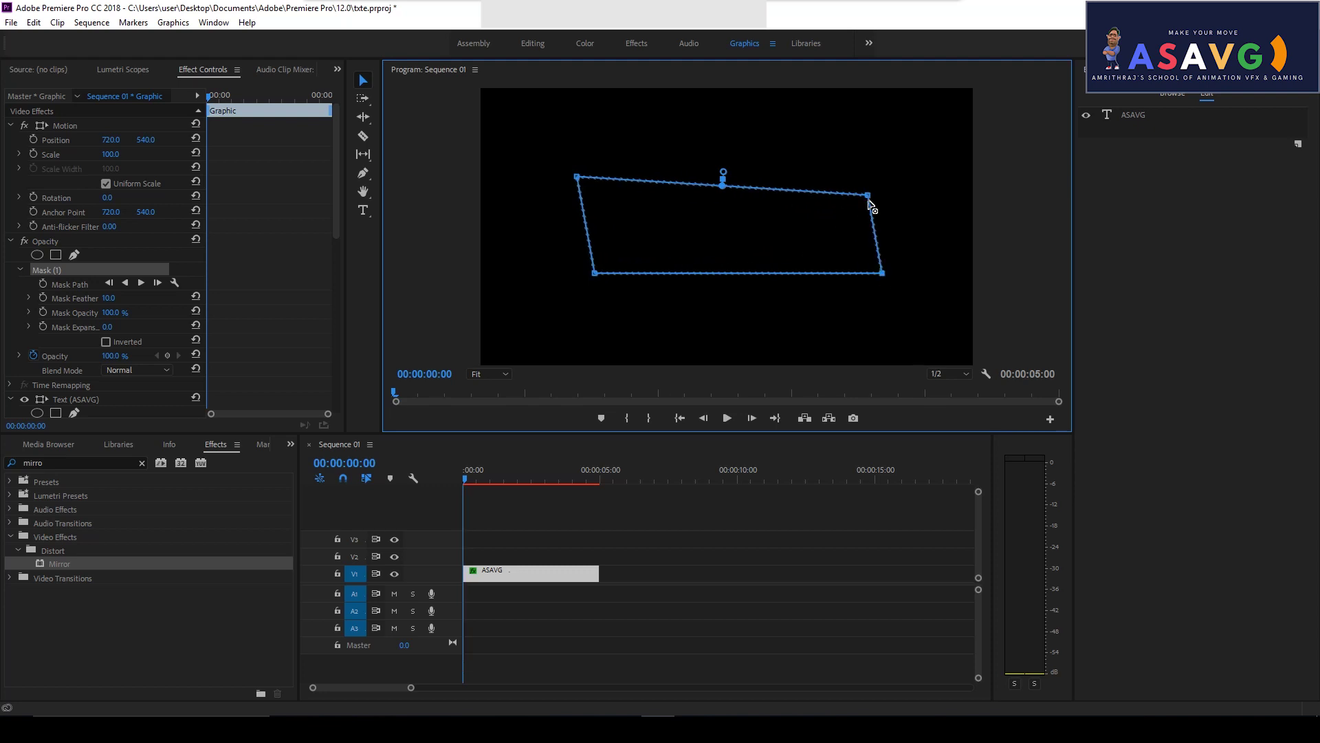
left_click_drag(868, 196, 891, 173)
Move the opacity mask over ASAVG so only a thin strip of reflection shows.
left_click(484, 479)
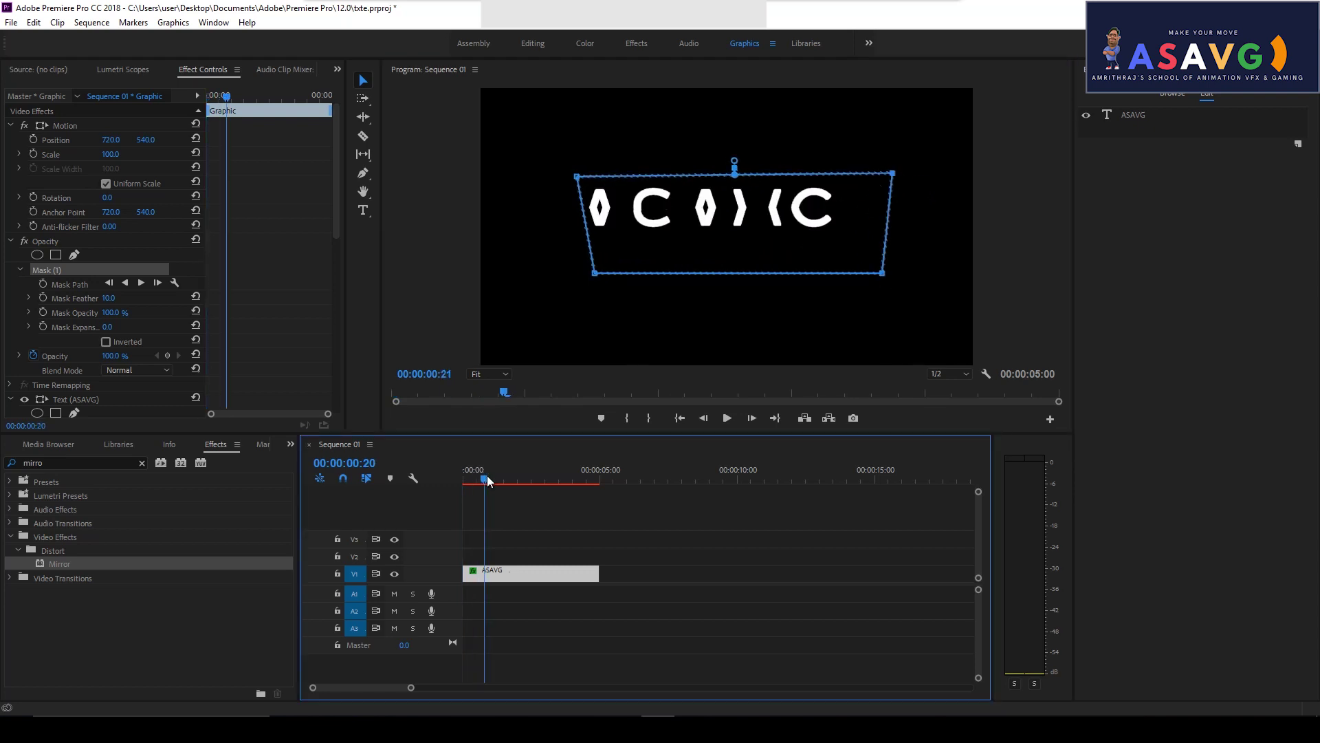
left_click_drag(489, 481, 505, 480)
left_click_drag(716, 241, 694, 207)
left_click_drag(508, 479, 528, 479)
mouse_move(734, 211)
left_mouse_down()
mouse_move(737, 234)
mouse_move(734, 223)
left_mouse_up()
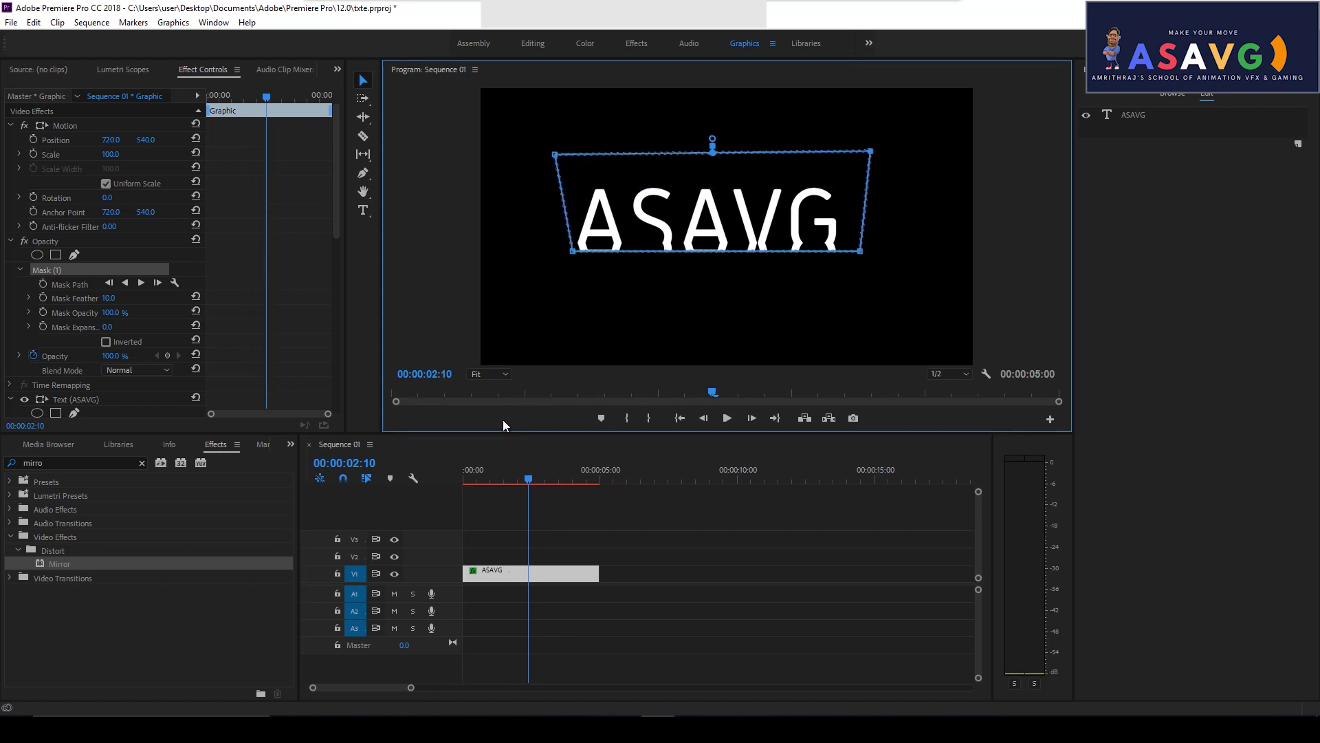
Play and scrub the sequence to check the masked title animation.
left_click_drag(478, 479, 465, 480)
key("space")
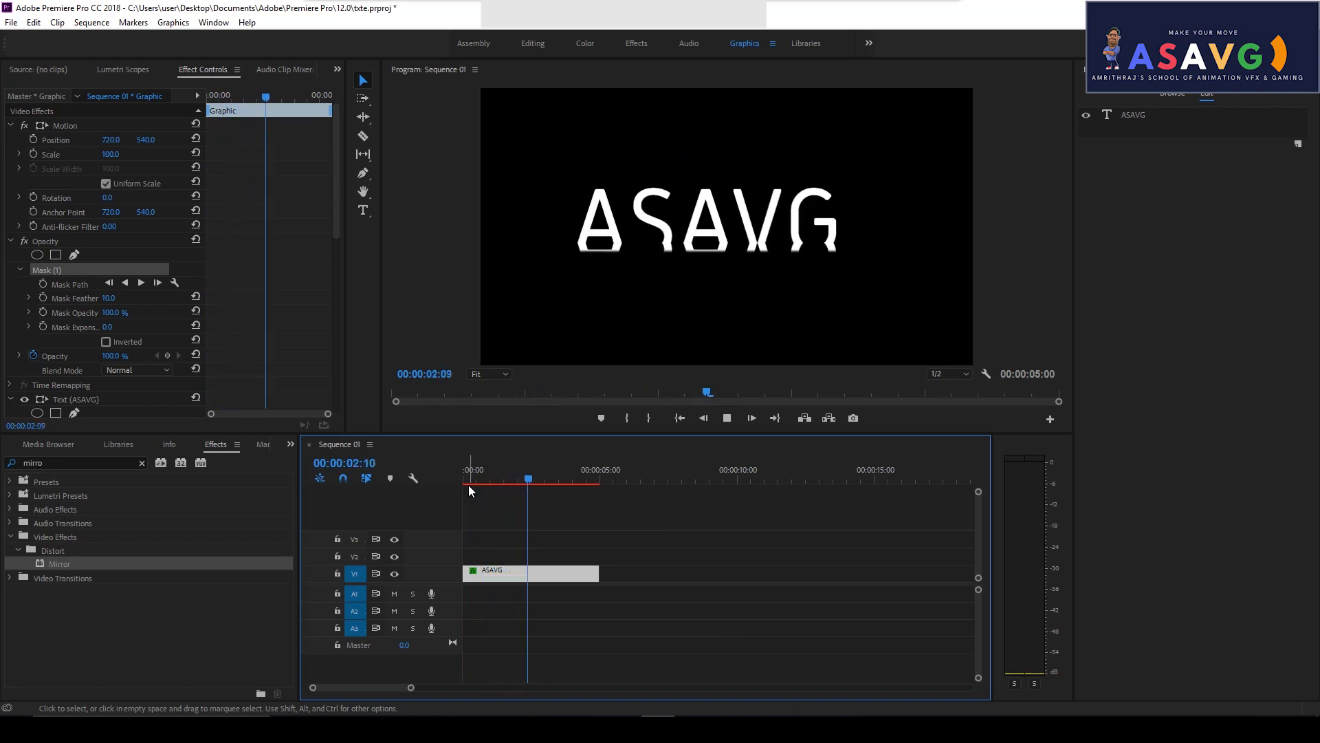
key("space")
left_click(481, 477)
key("space")
key("space")
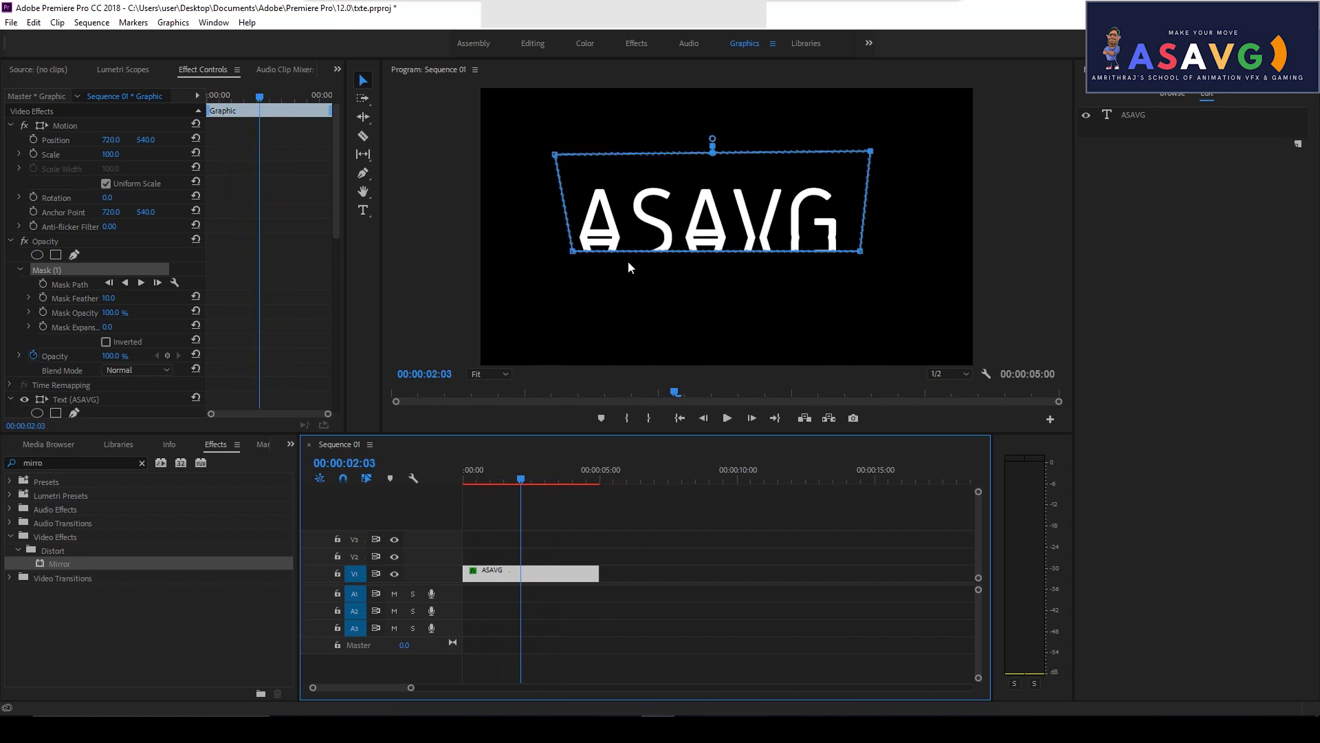
left_click_drag(515, 477, 467, 477)
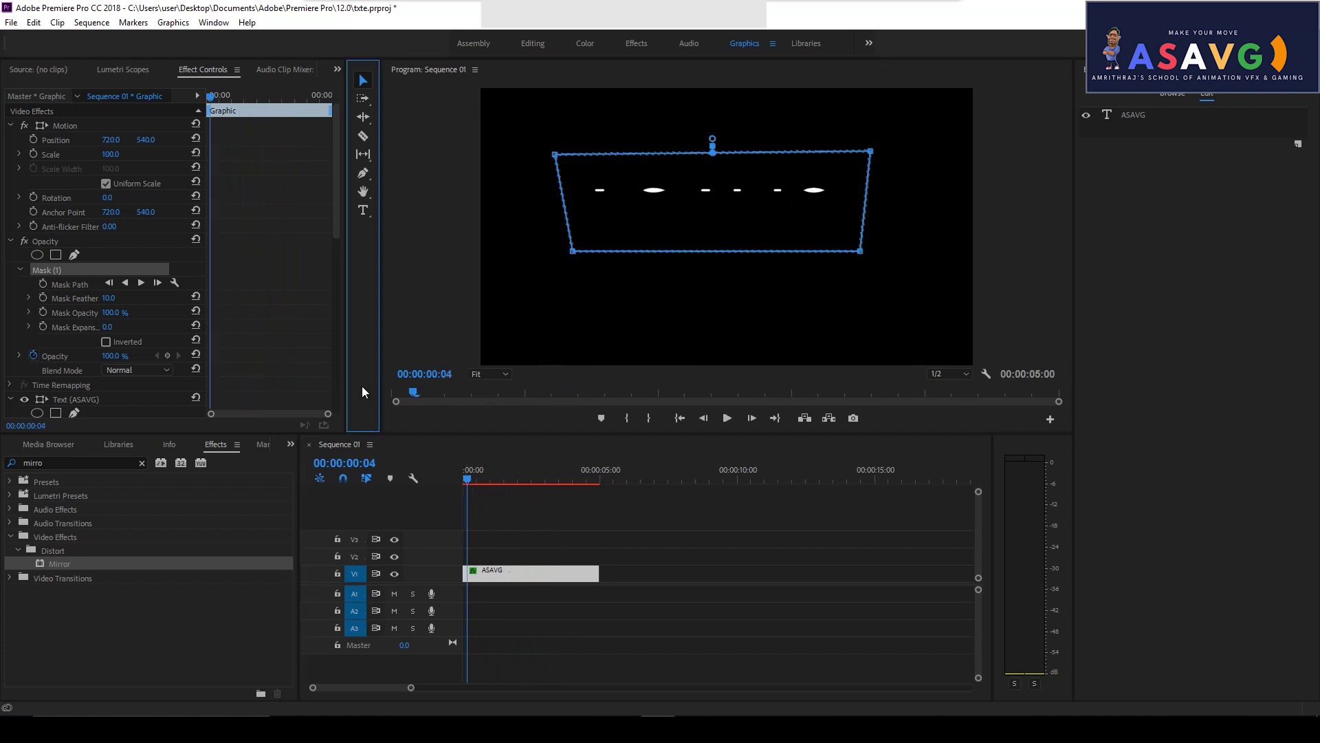
left_click(534, 473)
Replay the title with the clip deselected to hide the mask outline, then reselect ASAVG.
left_click(720, 551)
left_click_drag(506, 476, 470, 476)
key("space")
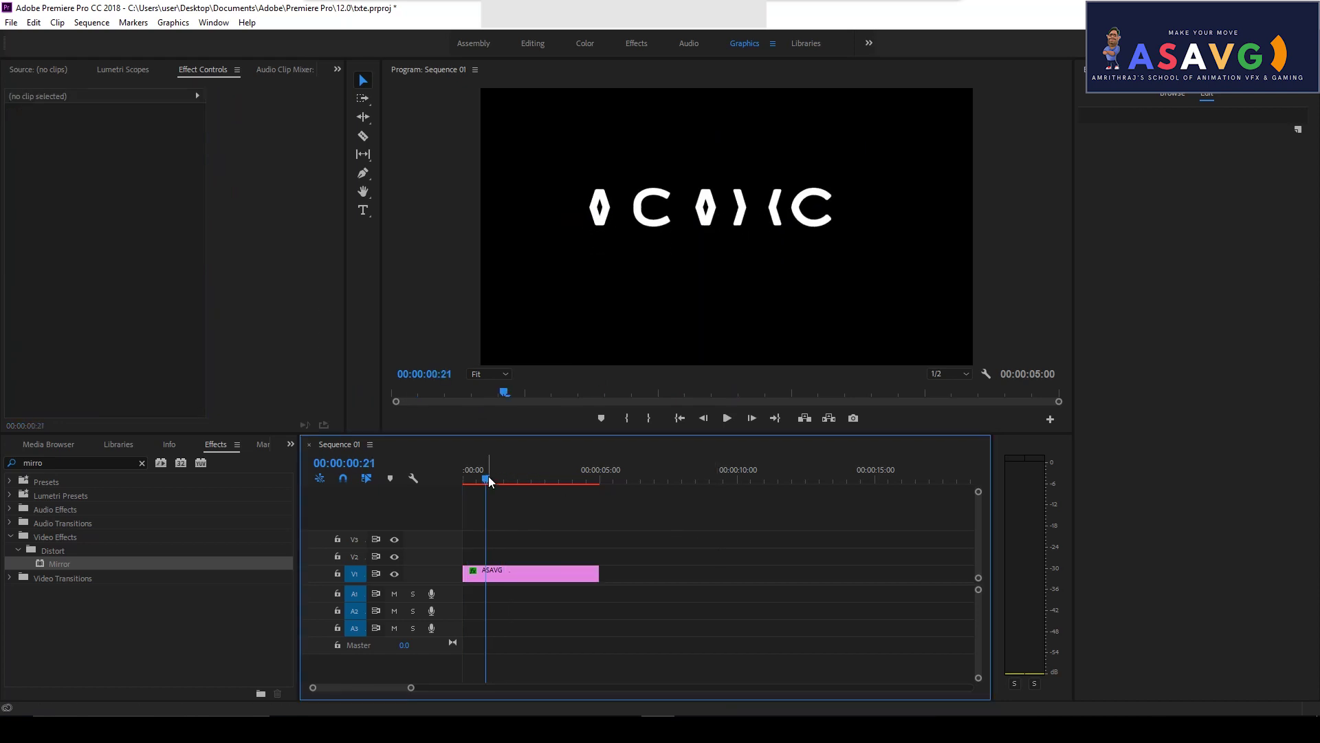
left_click(522, 571)
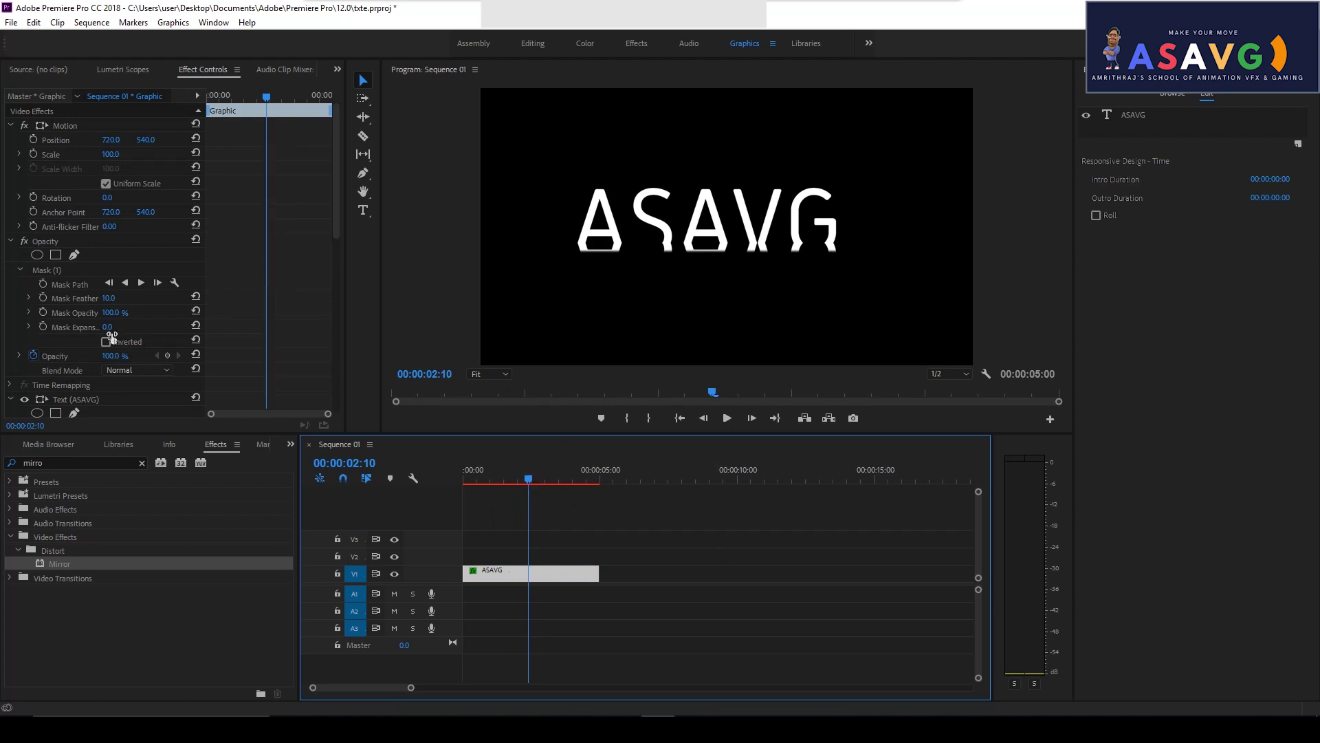
Feather the title's opacity mask and set Mask Expansion to 31, previewing the fading reflection.
left_click(114, 295)
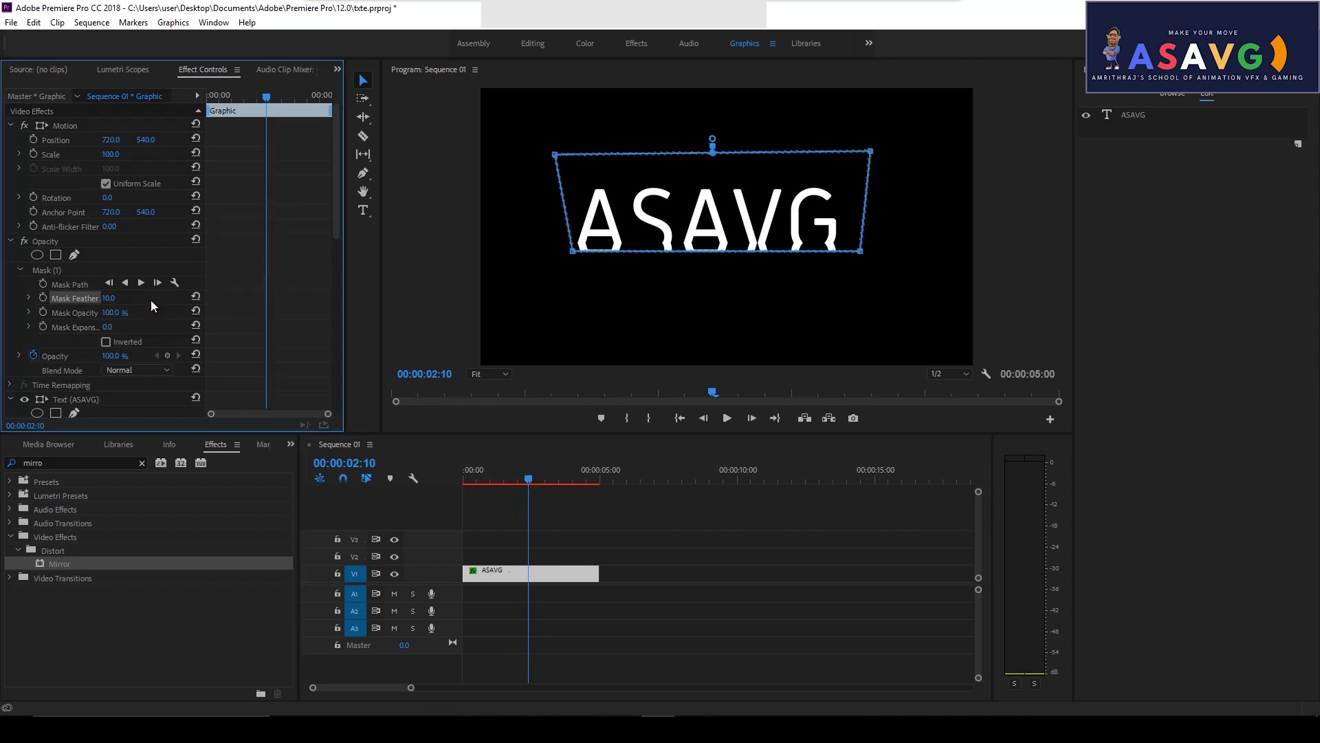
left_click_drag(110, 298, 128, 298)
left_click(528, 474)
key("space")
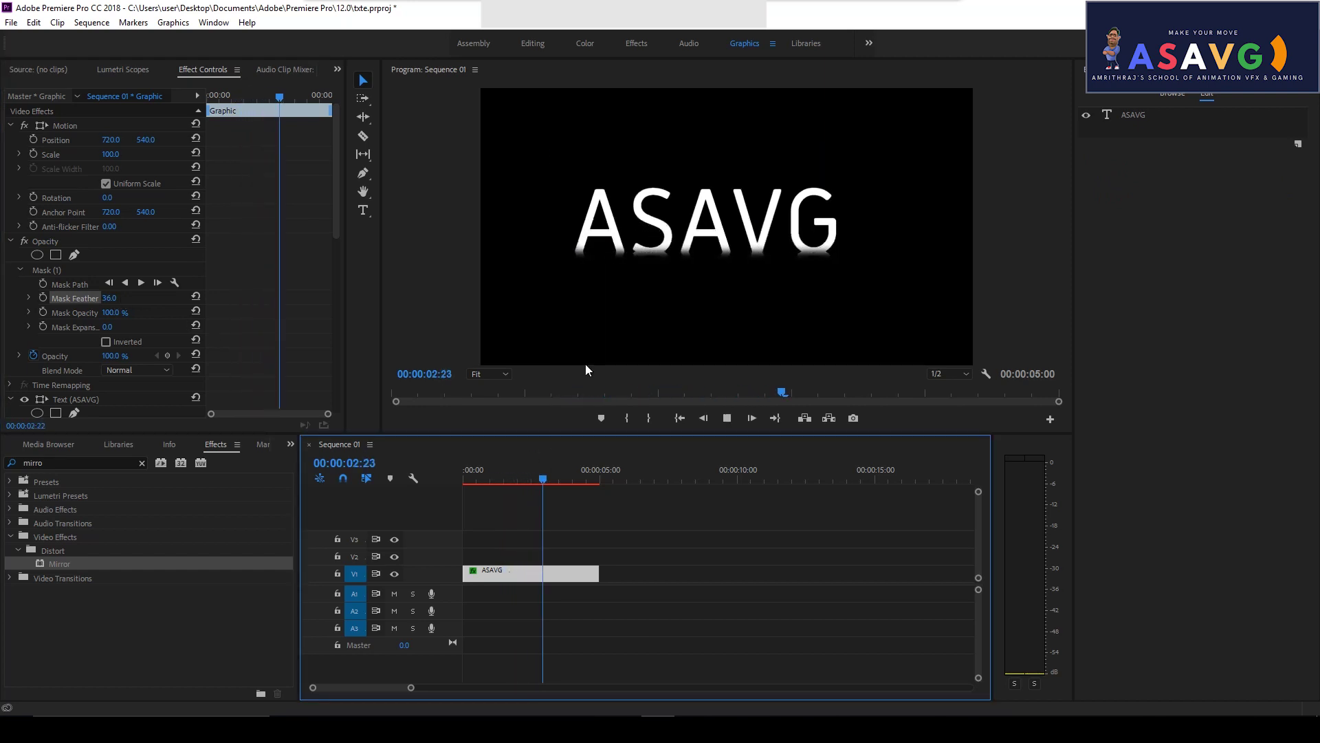
key("space")
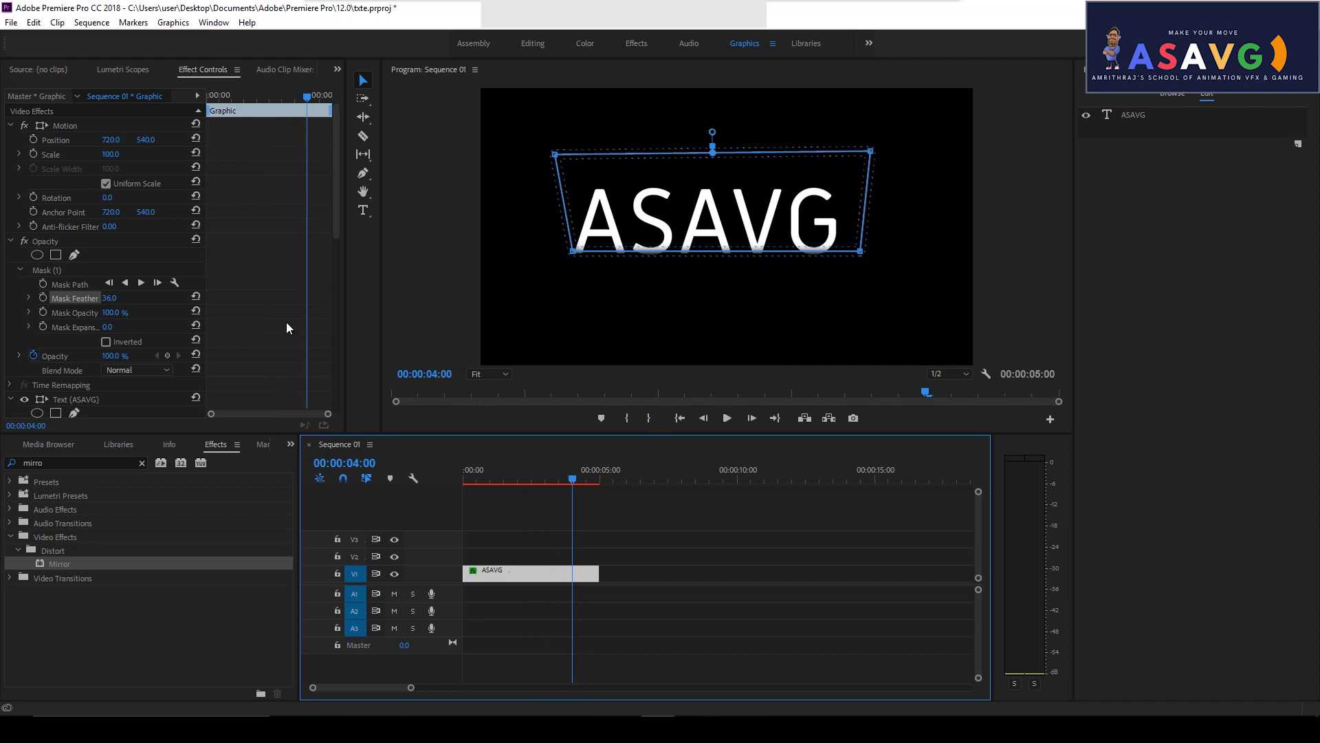
left_click_drag(531, 470, 517, 470)
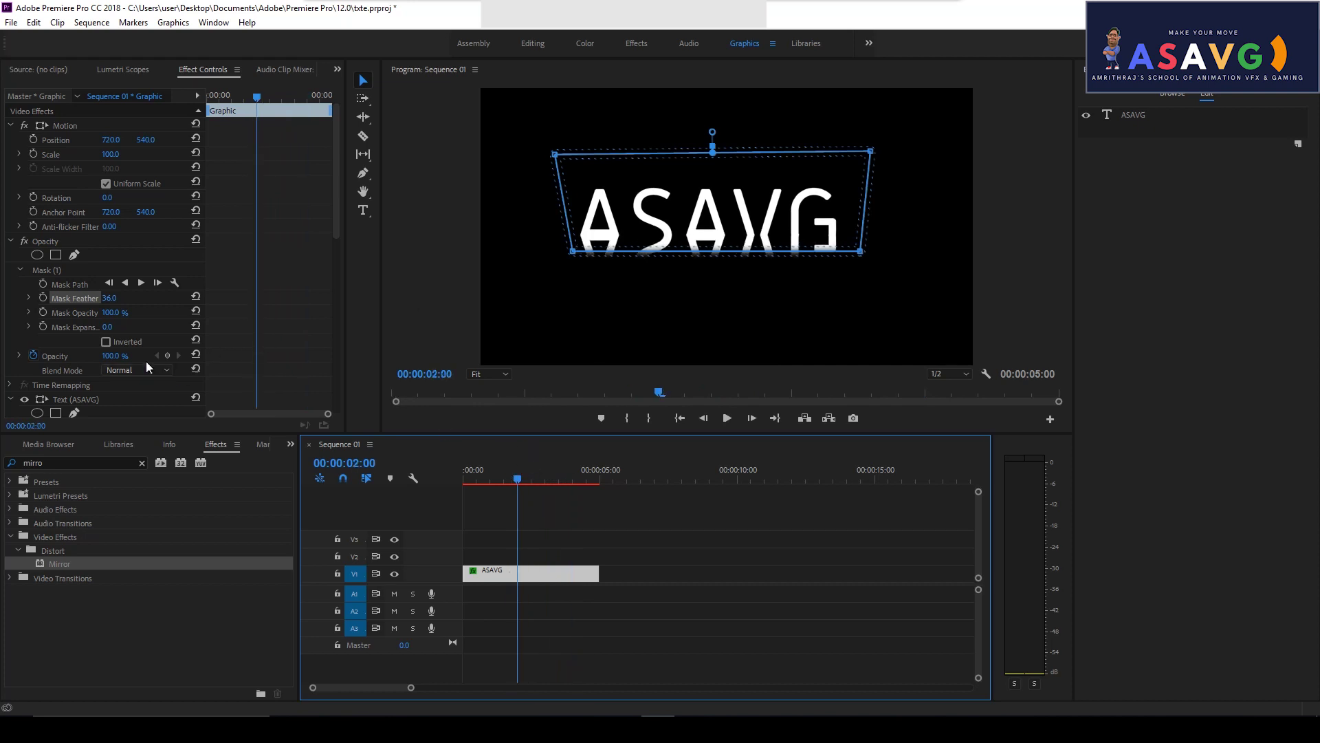
mouse_move(111, 328)
left_mouse_down()
mouse_move(146, 316)
mouse_move(96, 297)
mouse_move(122, 299)
left_mouse_up()
key("space")
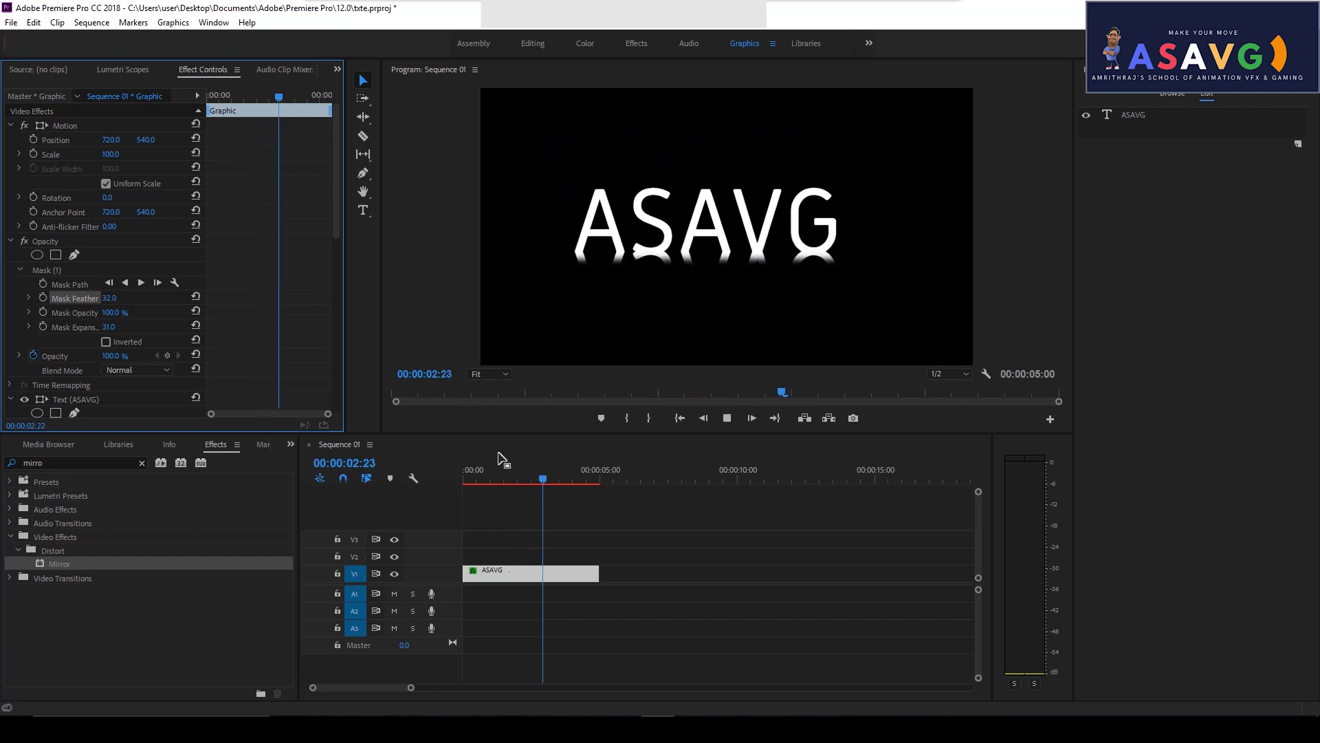
Nudge the title's mask slightly up and left, then play back the result.
key("space")
left_click(489, 474)
left_click(554, 474)
left_click(706, 233)
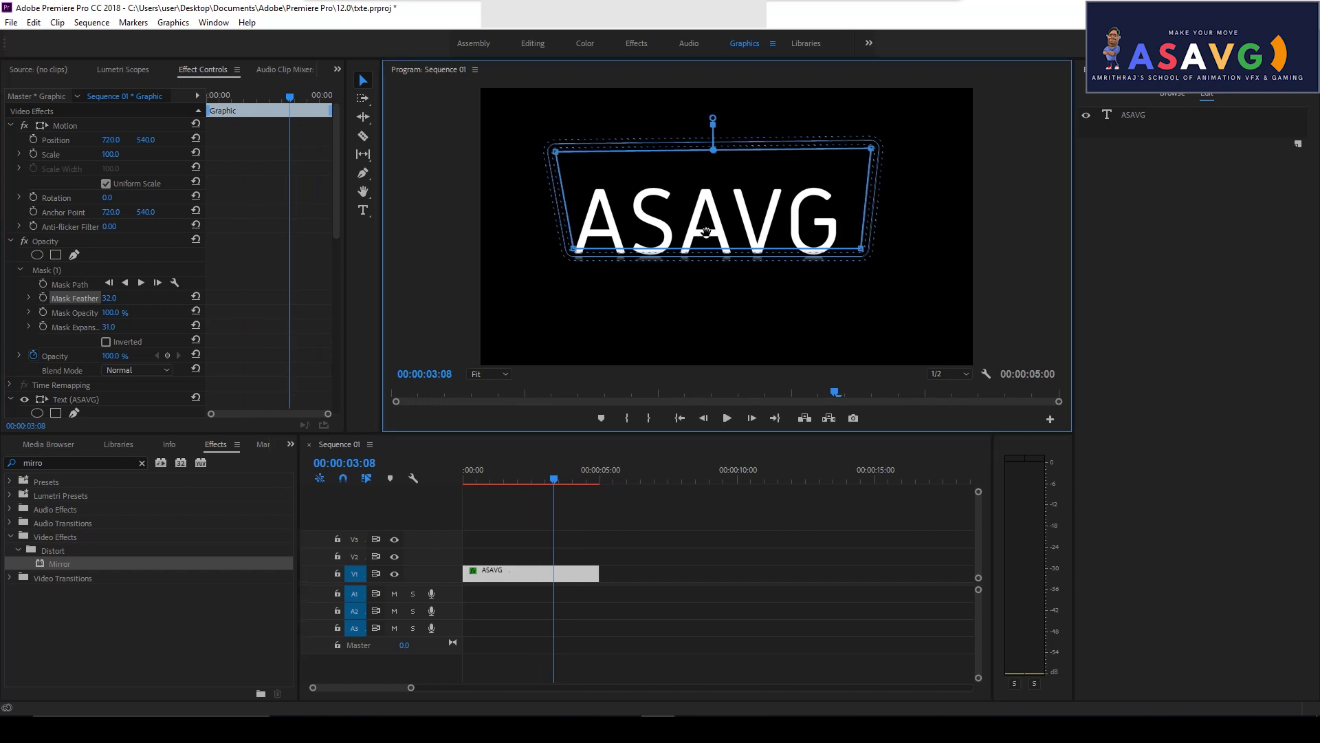
left_click_drag(706, 233, 703, 230)
left_click(497, 473)
key("space")
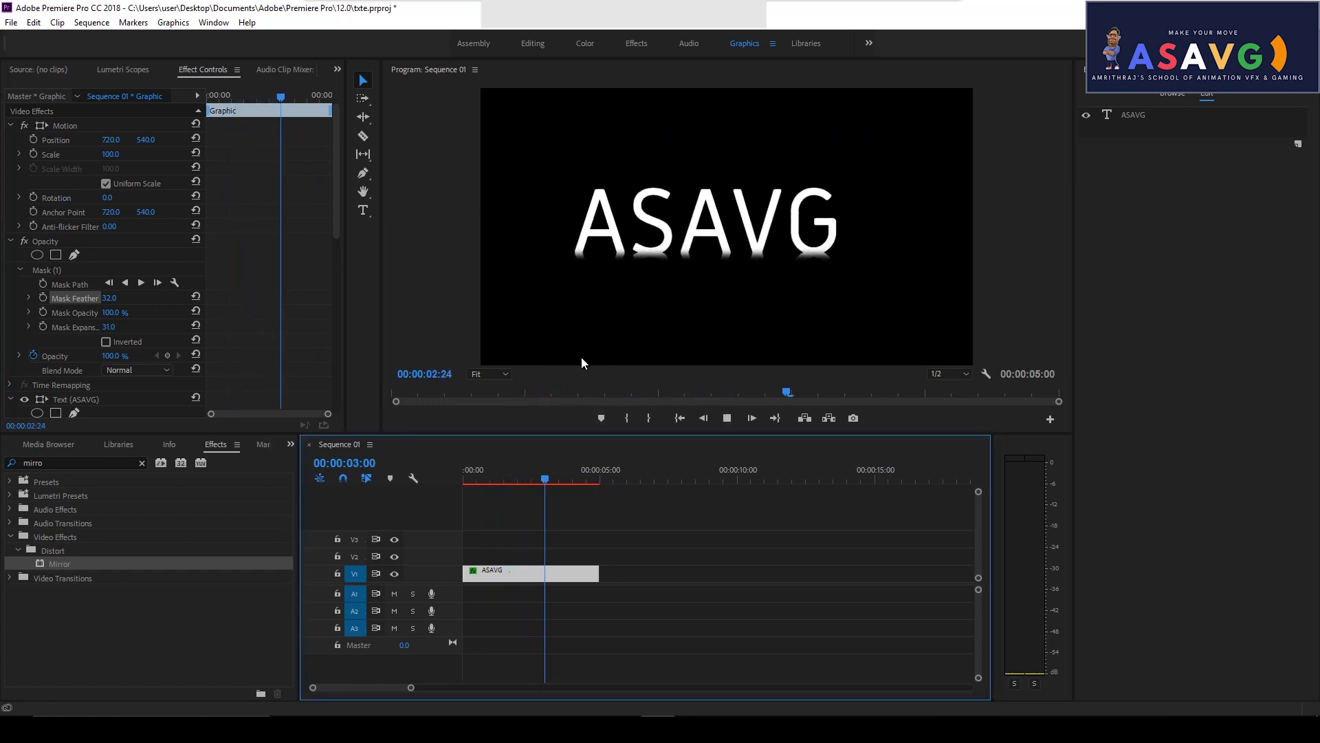
Review the soft reflection by playing and scrubbing, then deselect the ASAVG clip.
left_click(505, 472)
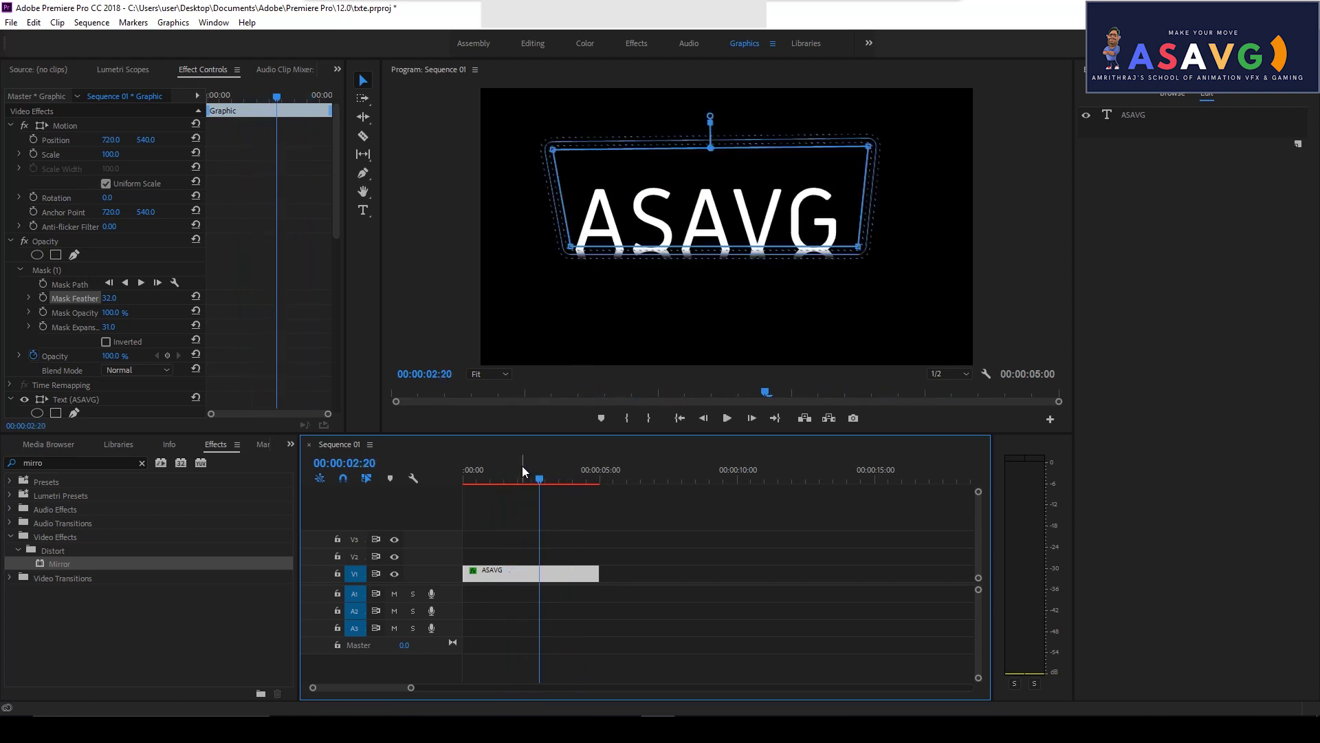
left_click(643, 381)
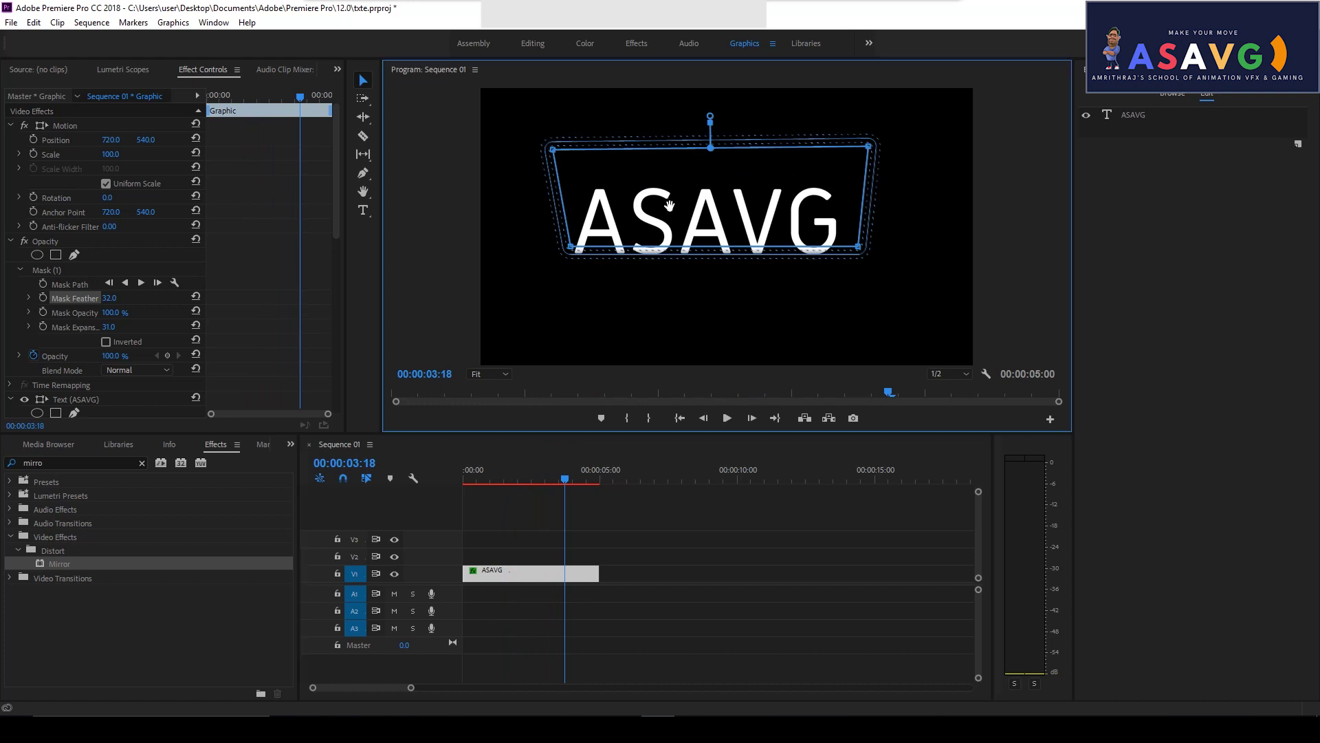
left_click(495, 473)
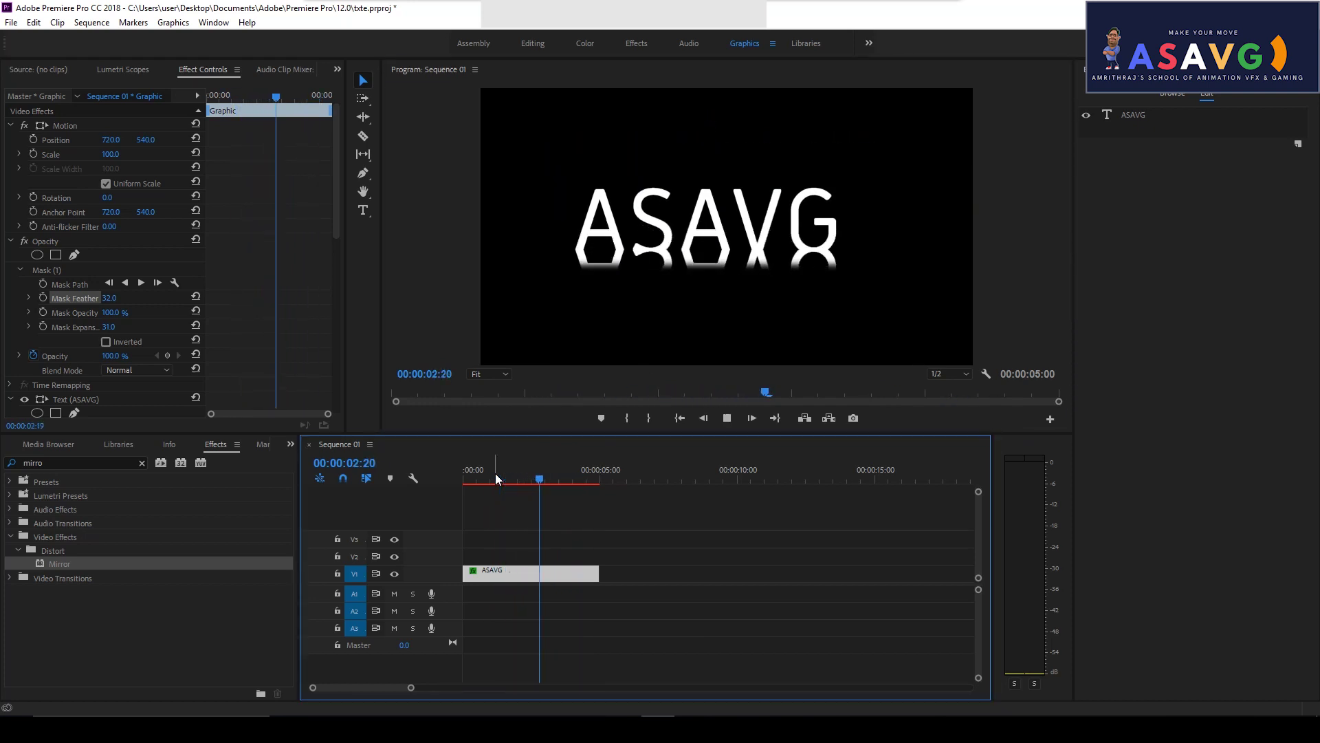
key("space")
left_click(612, 325)
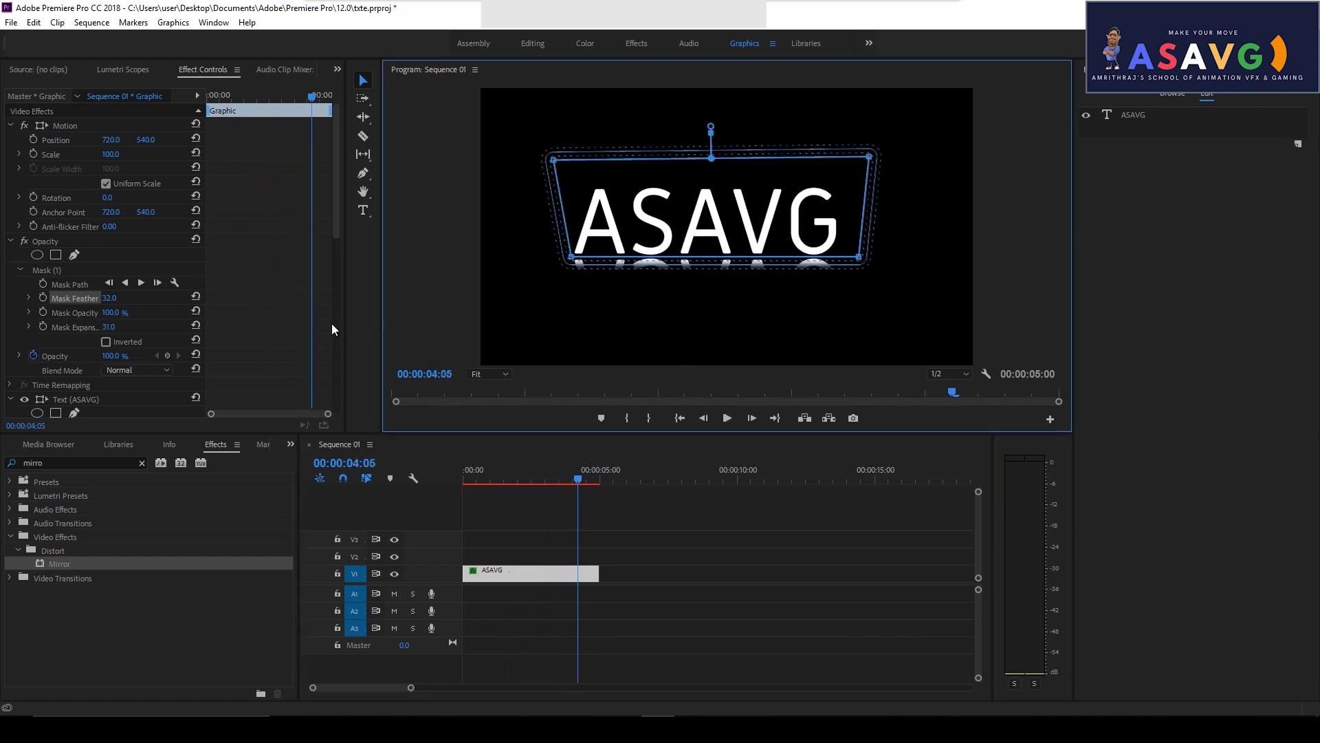
left_click_drag(571, 478, 501, 477)
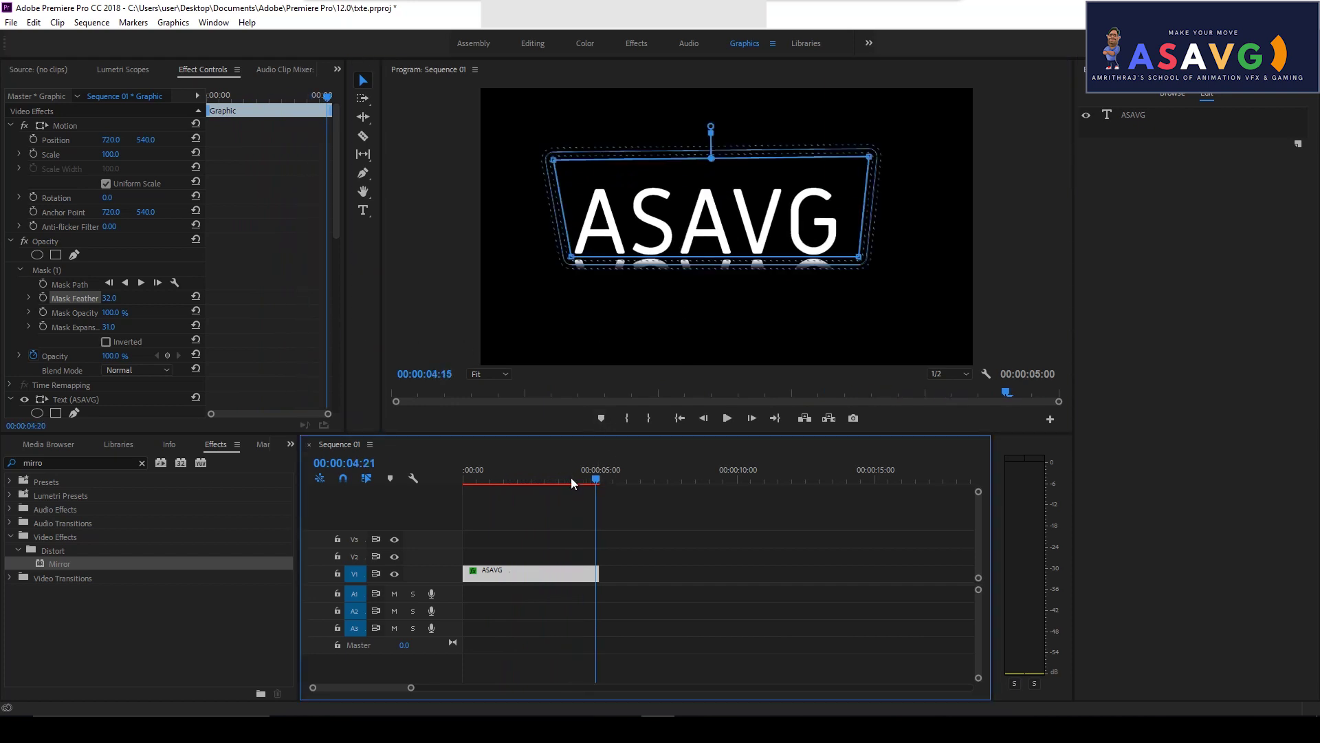
left_click(525, 489)
left_click_drag(516, 481, 578, 480)
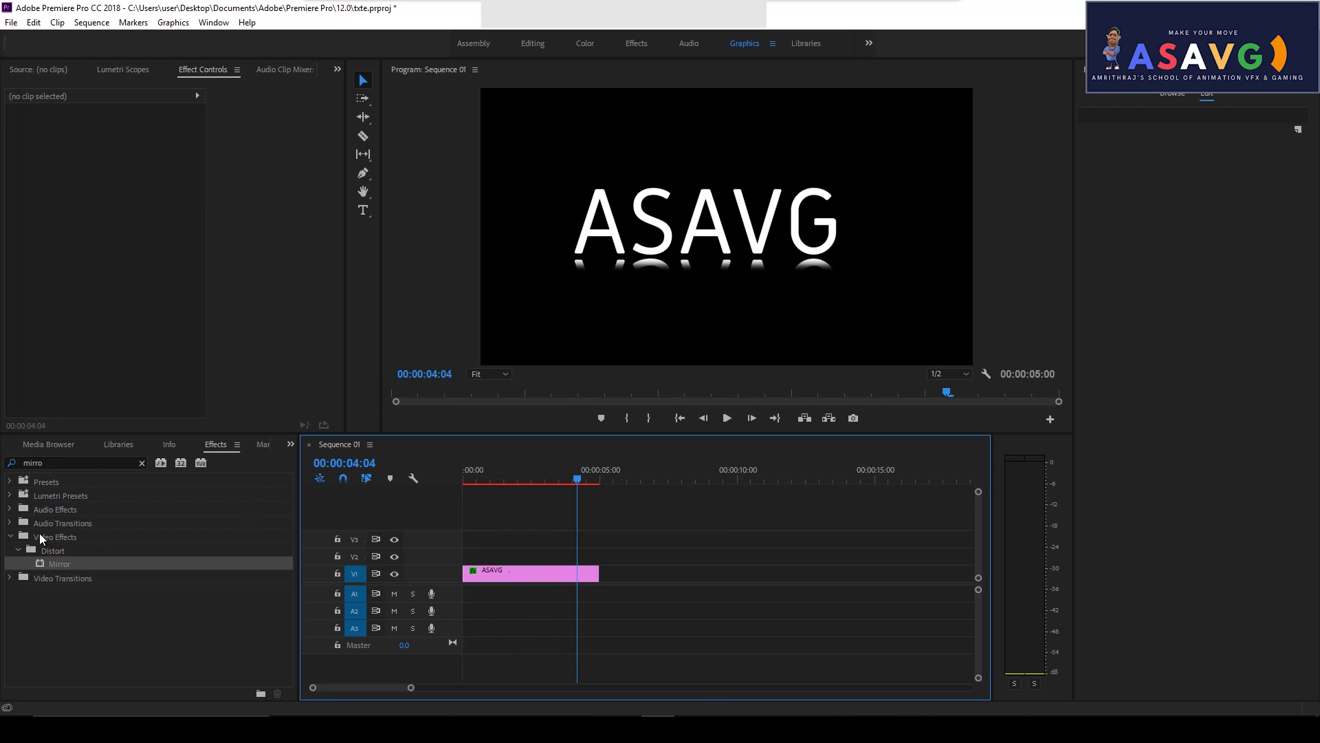
left_click(142, 462)
left_click(51, 462)
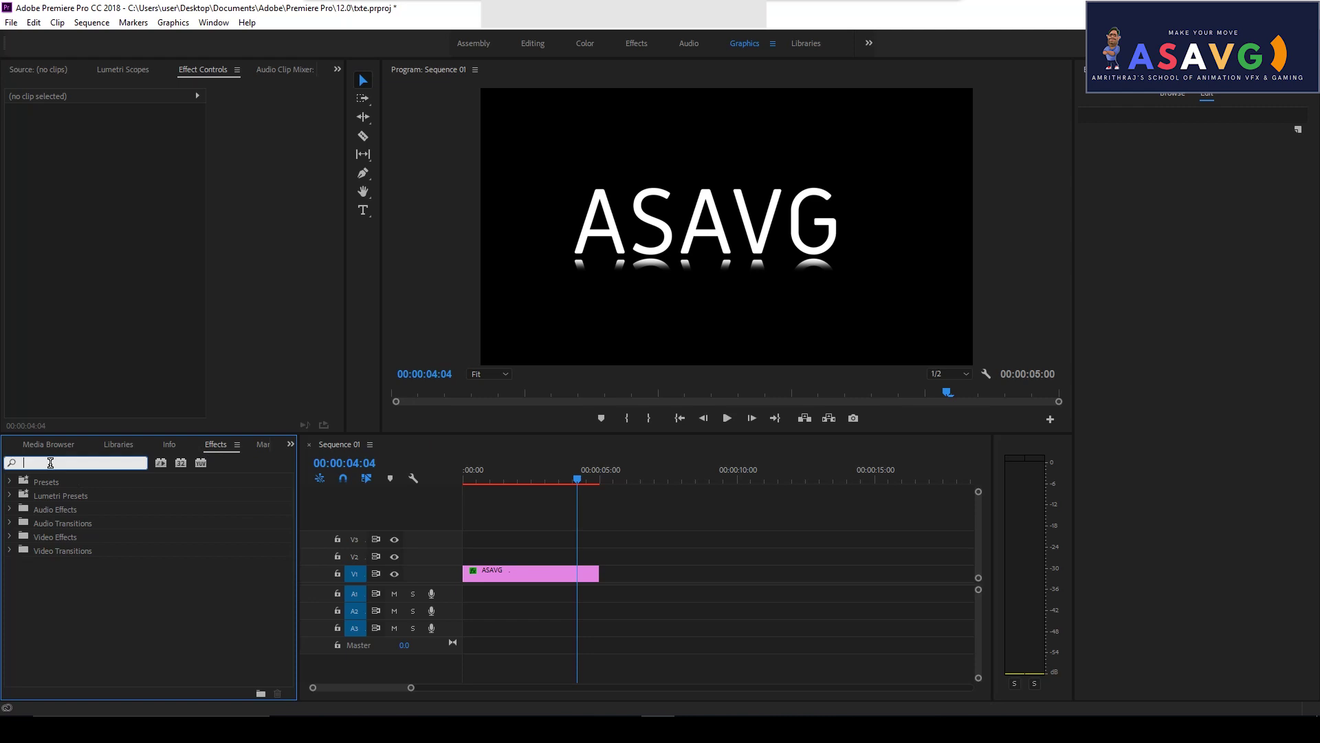
type("blur")
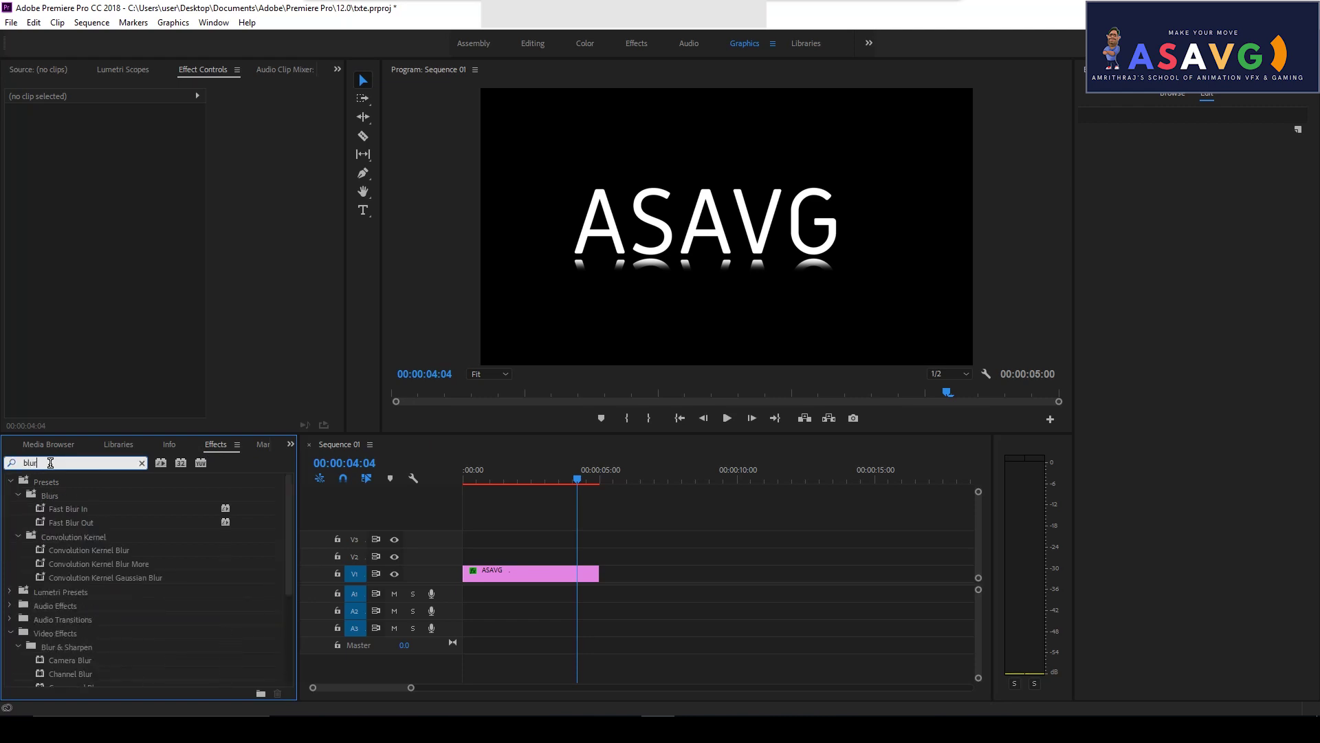
scroll(96, 612, "down", 2)
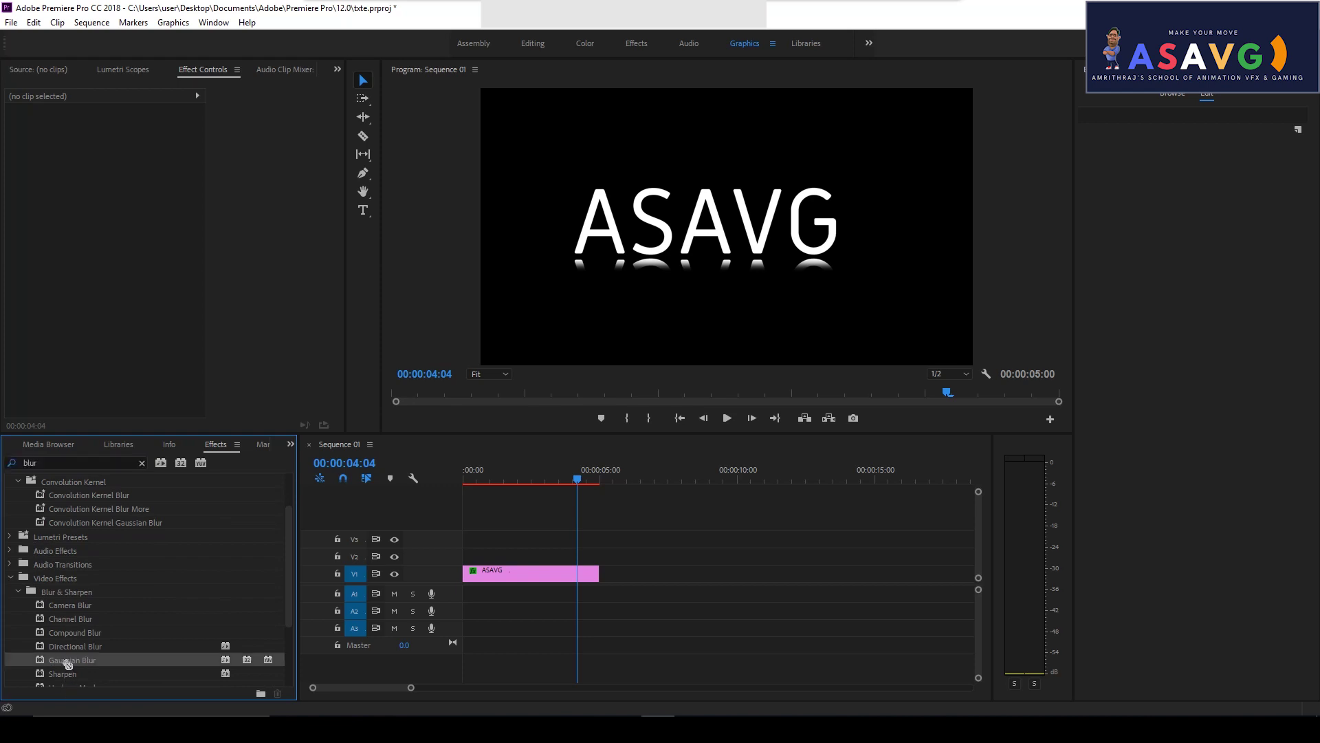
left_click_drag(68, 659, 488, 572)
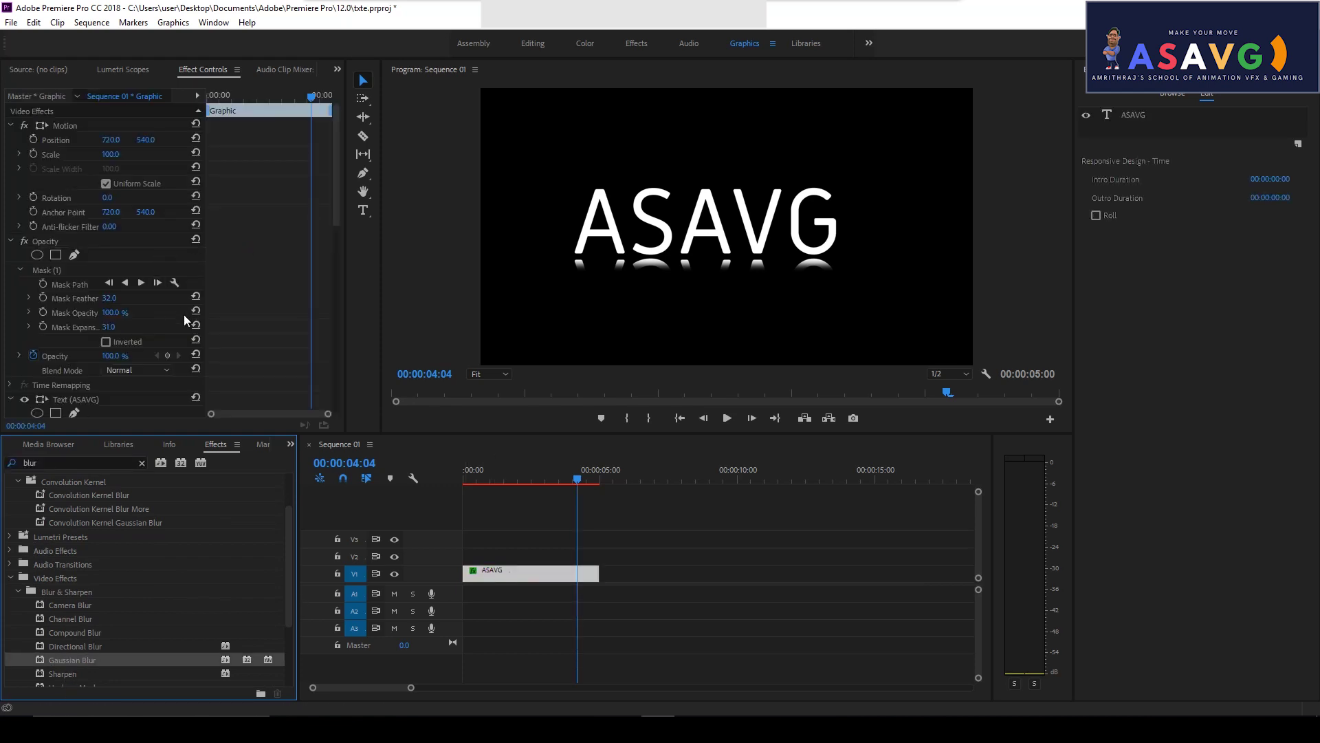
scroll(236, 311, "down", 3)
scroll(238, 311, "down", 4)
scroll(240, 317, "down", 4)
scroll(239, 316, "down", 2)
scroll(239, 317, "down", 2)
left_click_drag(108, 366, 145, 365)
left_click(526, 574)
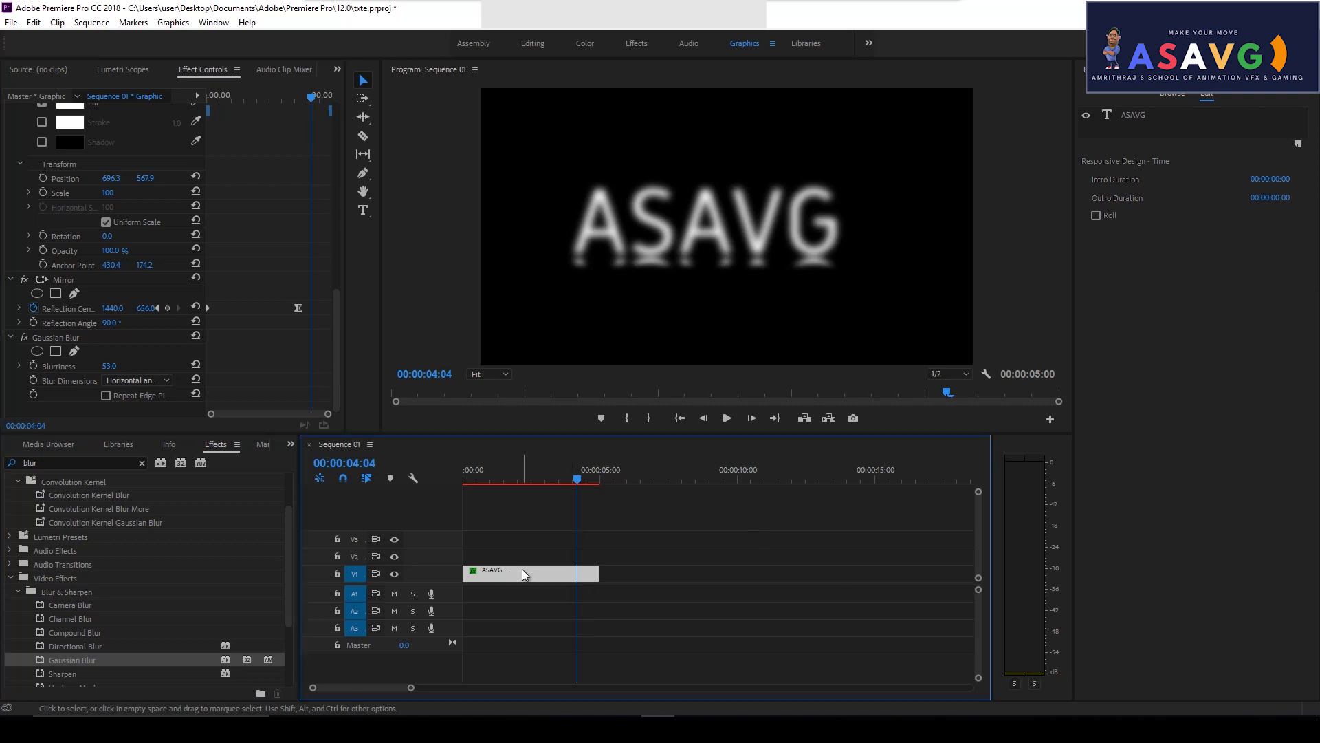
left_click(69, 341)
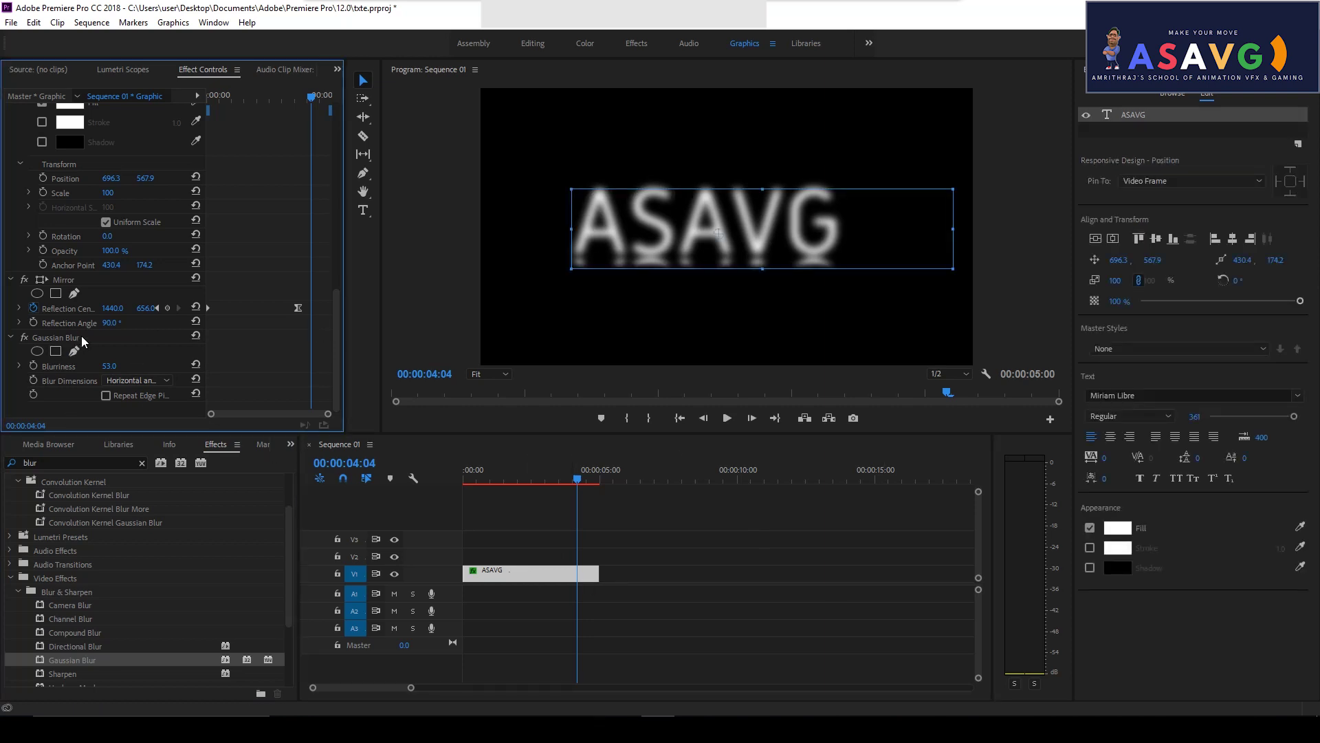
left_click(508, 576)
left_click(64, 349)
left_click(654, 498)
left_click(151, 469)
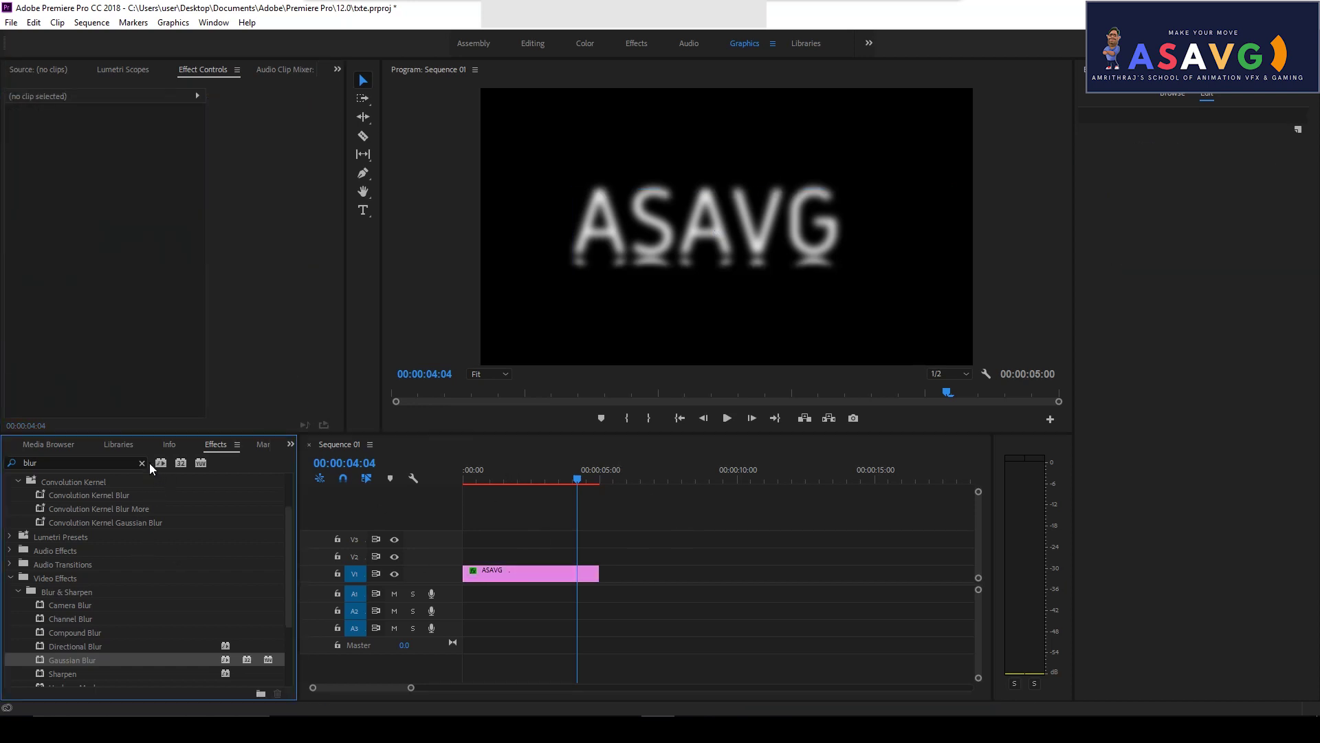
left_click(142, 463)
left_click(558, 572)
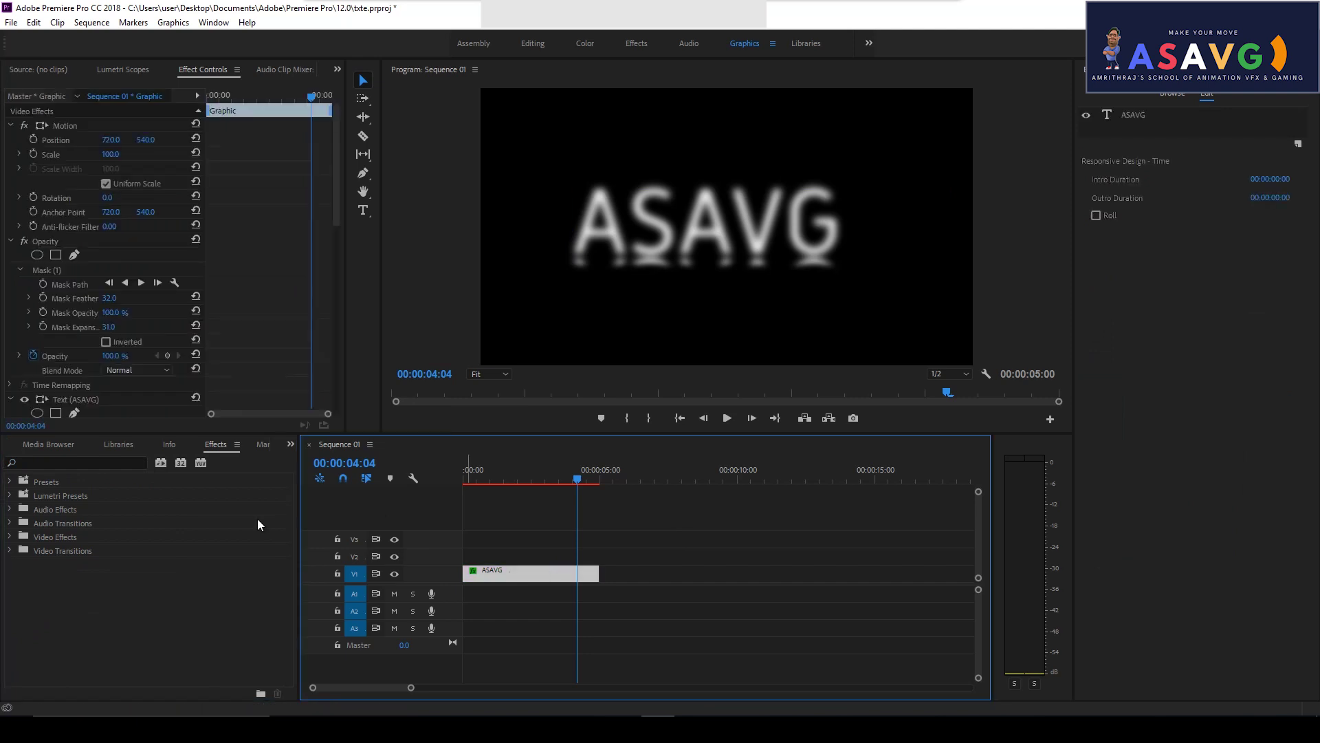
scroll(93, 397, "down", 3)
scroll(97, 408, "down", 3)
scroll(102, 416, "down", 3)
scroll(74, 406, "down", 2)
scroll(74, 411, "down", 2)
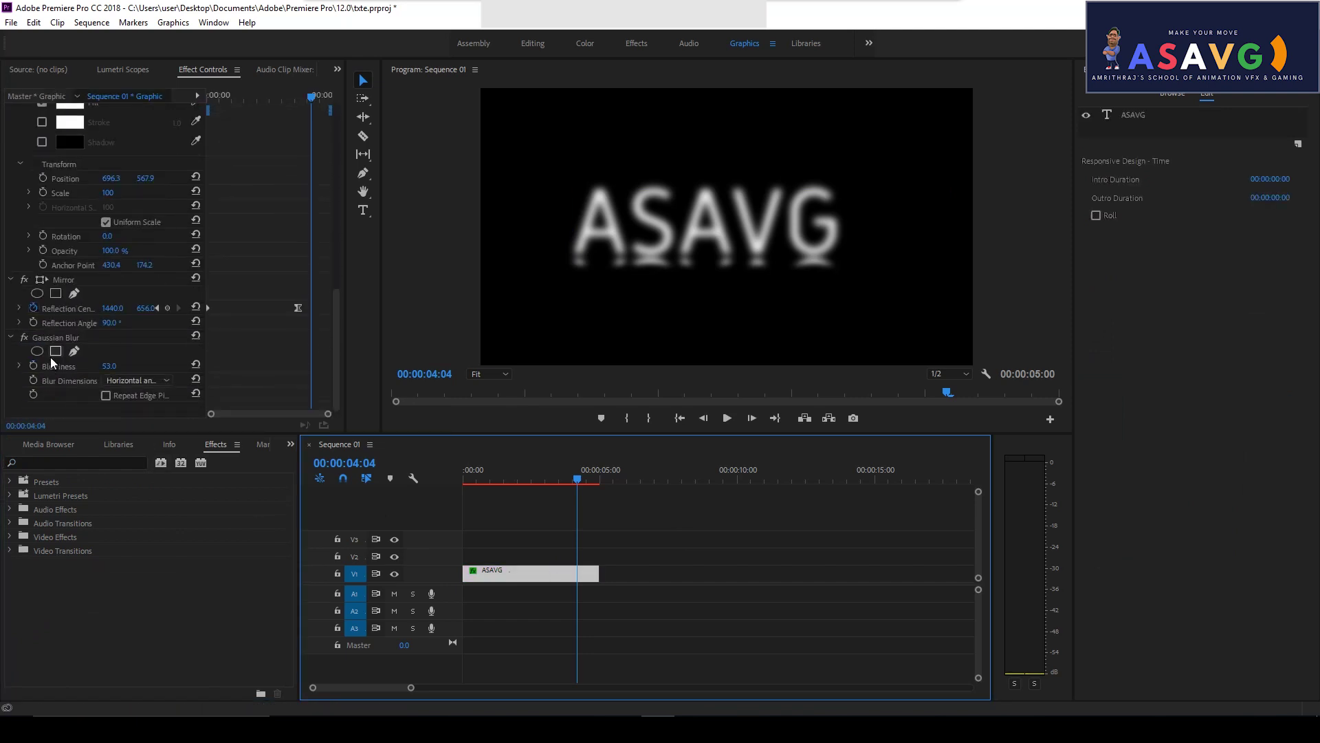
left_click(53, 339)
Remove the Gaussian Blur from the title and show the Project panel items.
key("Delete")
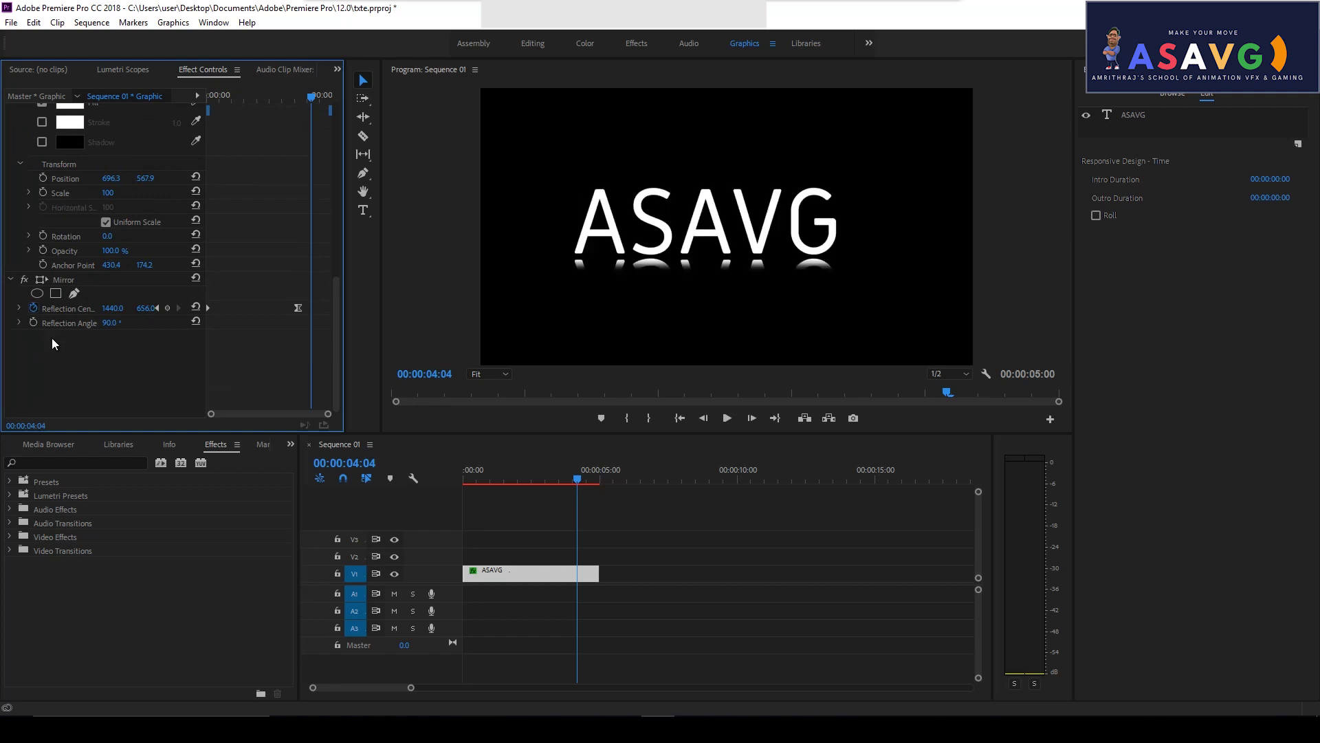
left_click(290, 444)
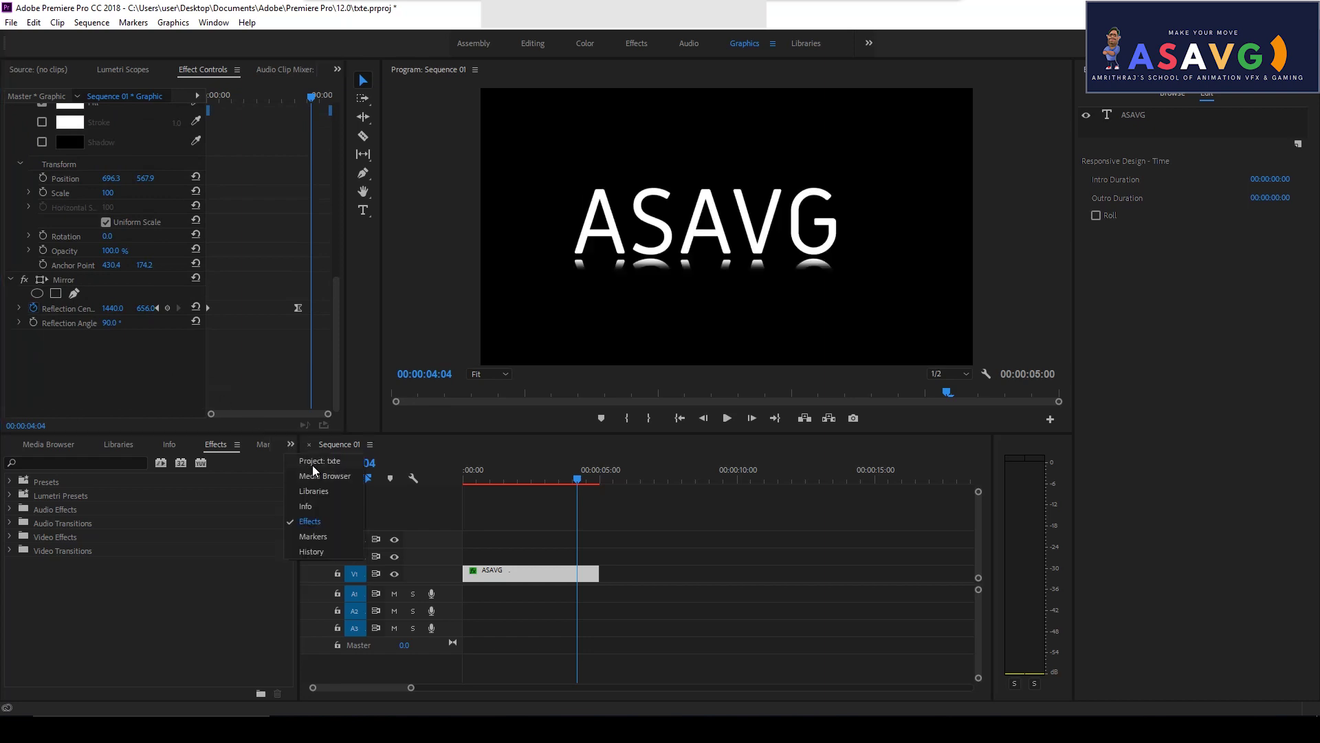
left_click(315, 468)
Create a new Adjustment Layer and place it on V2 above the ASAVG clip.
right_click(202, 649)
mouse_move(260, 582)
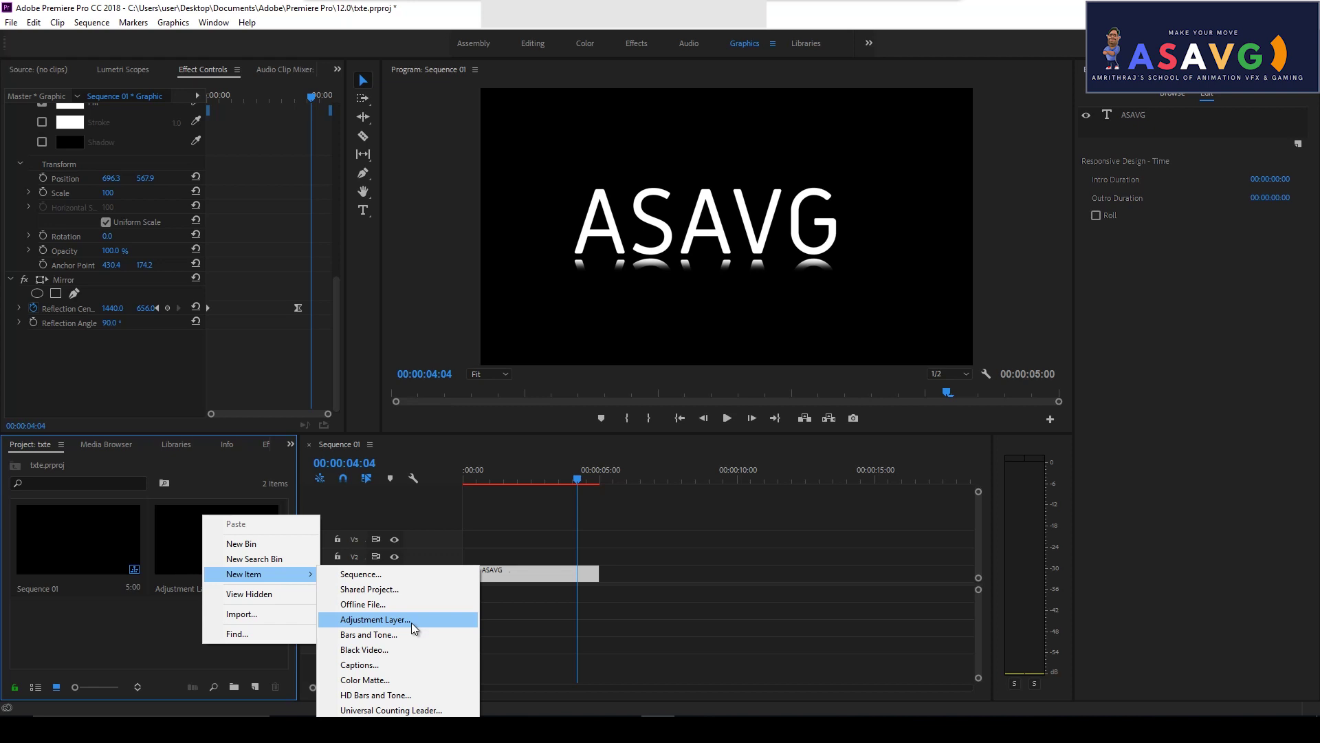
left_click(411, 622)
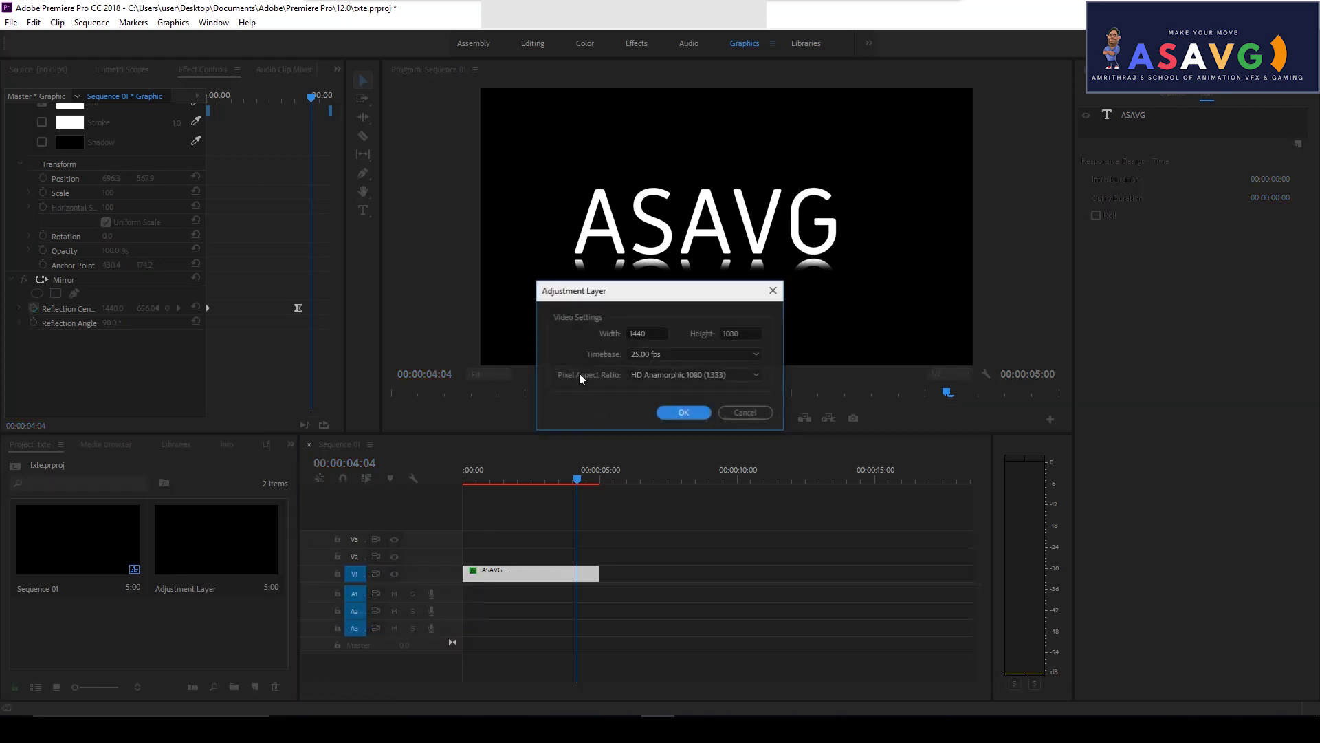
left_click(687, 413)
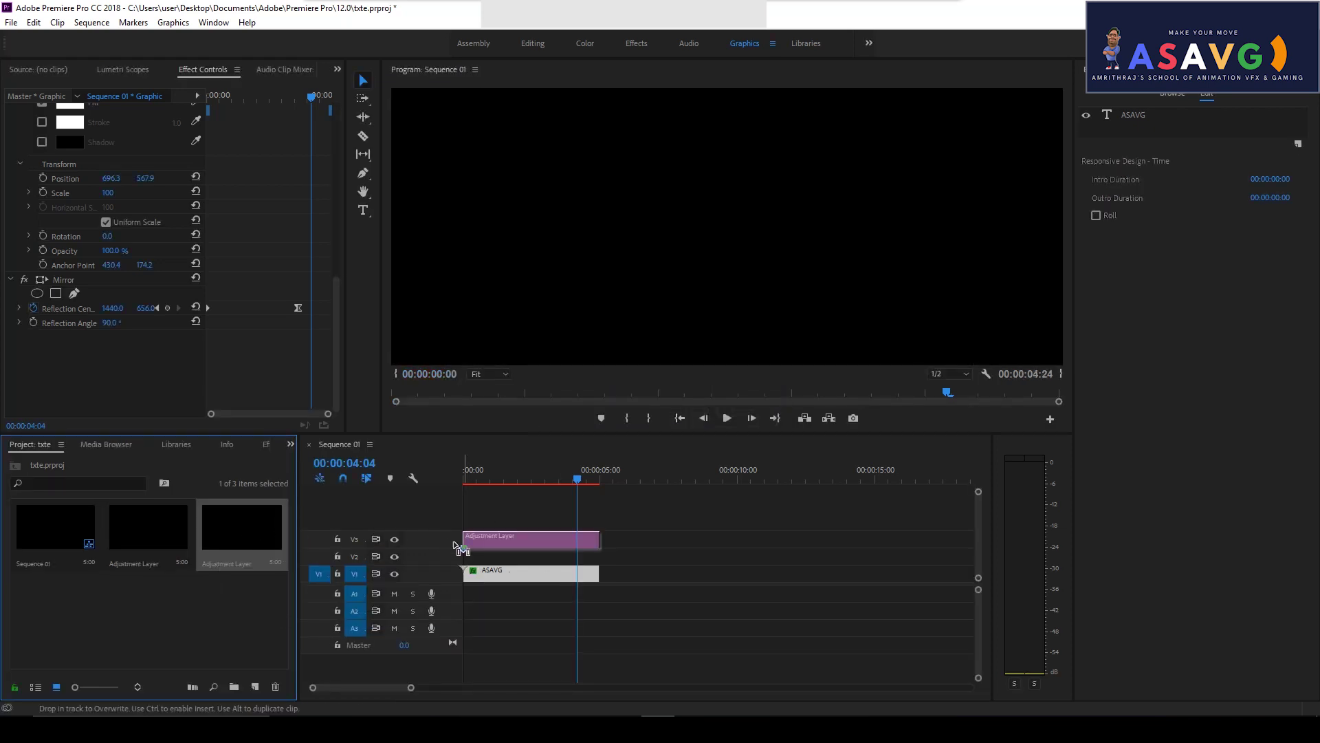
left_click_drag(237, 530, 481, 557)
left_click(495, 479)
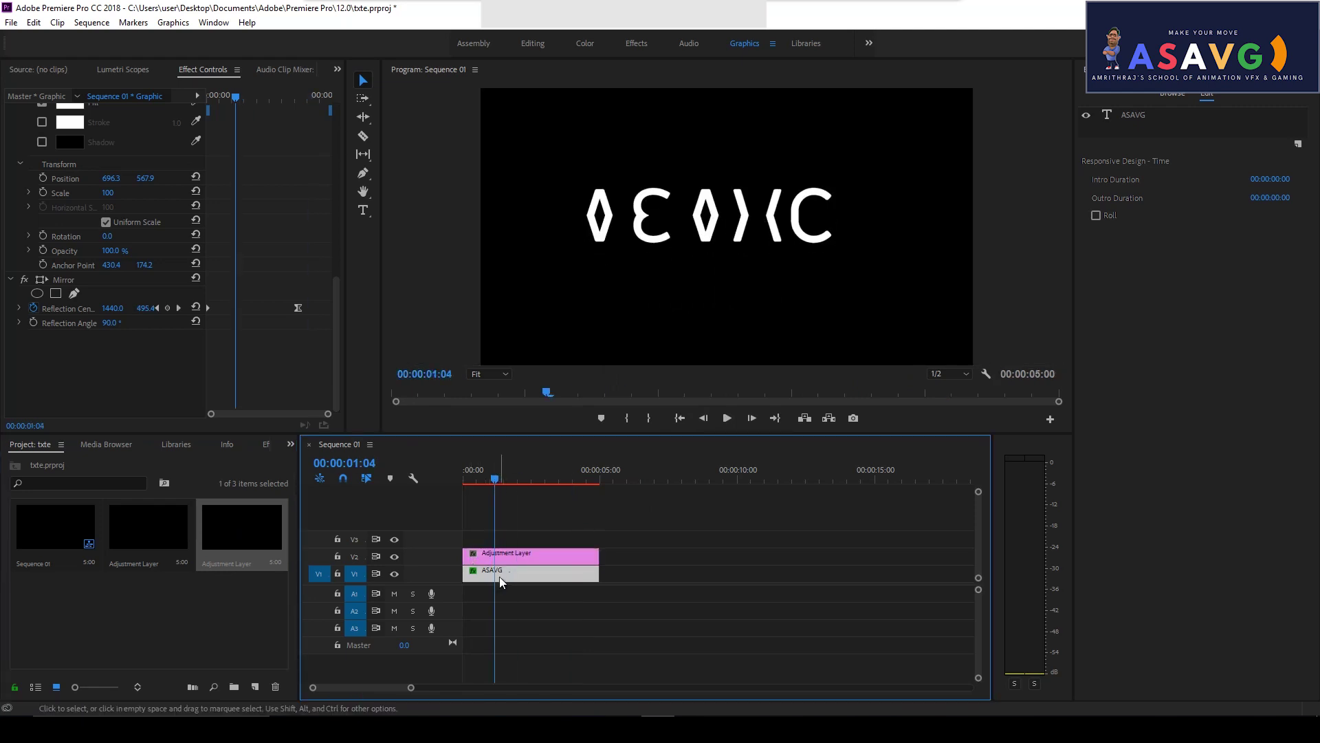
left_click(514, 557)
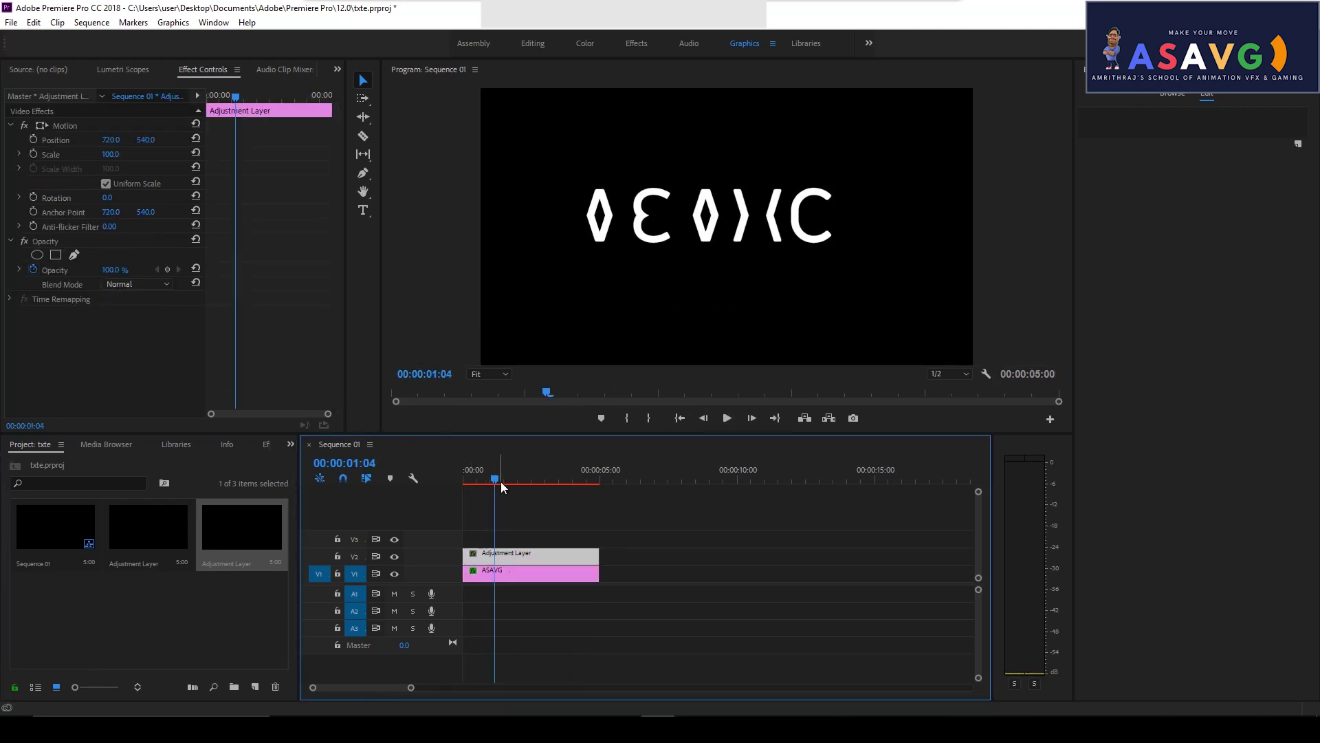
Search for 'blur' and apply Gaussian Blur to the adjustment layer, raising its Blurriness.
left_click(264, 446)
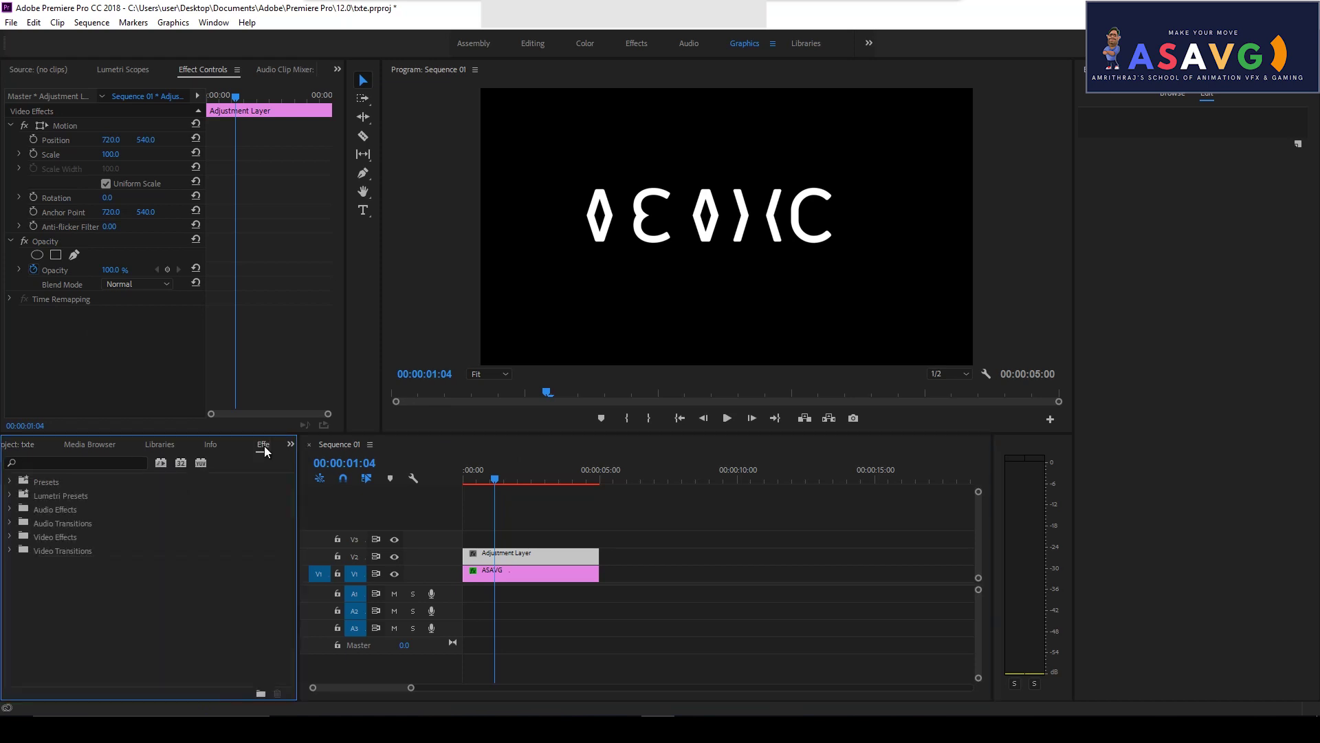
left_click(120, 463)
type("blur")
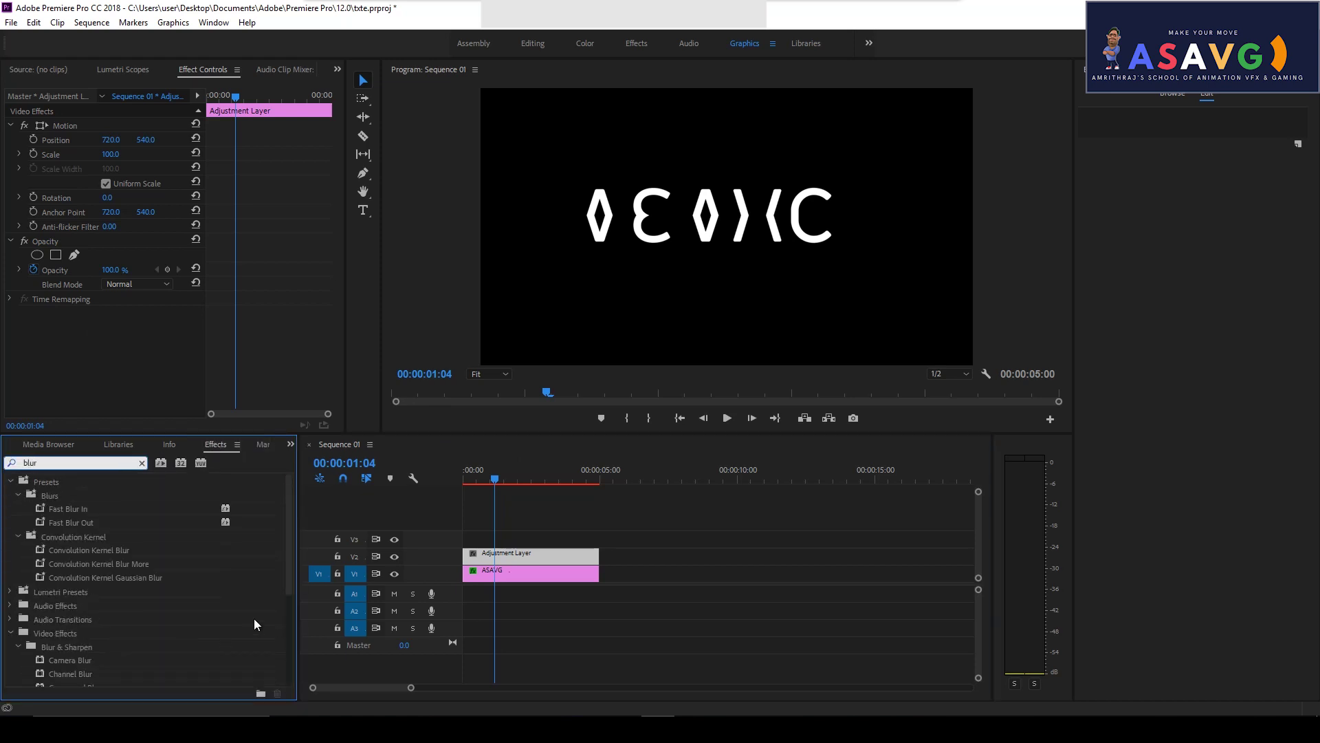
scroll(255, 619, "down", 2)
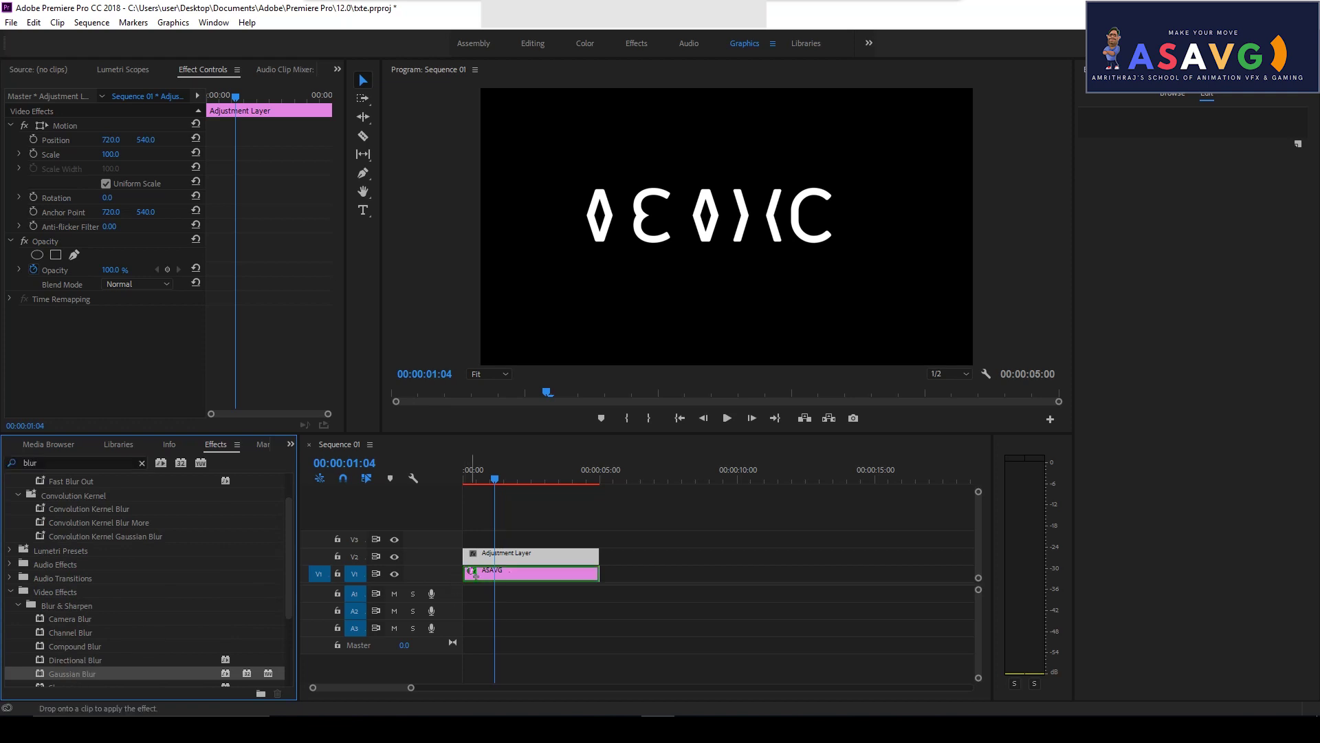
left_click_drag(71, 675, 485, 554)
left_click_drag(107, 341, 147, 345)
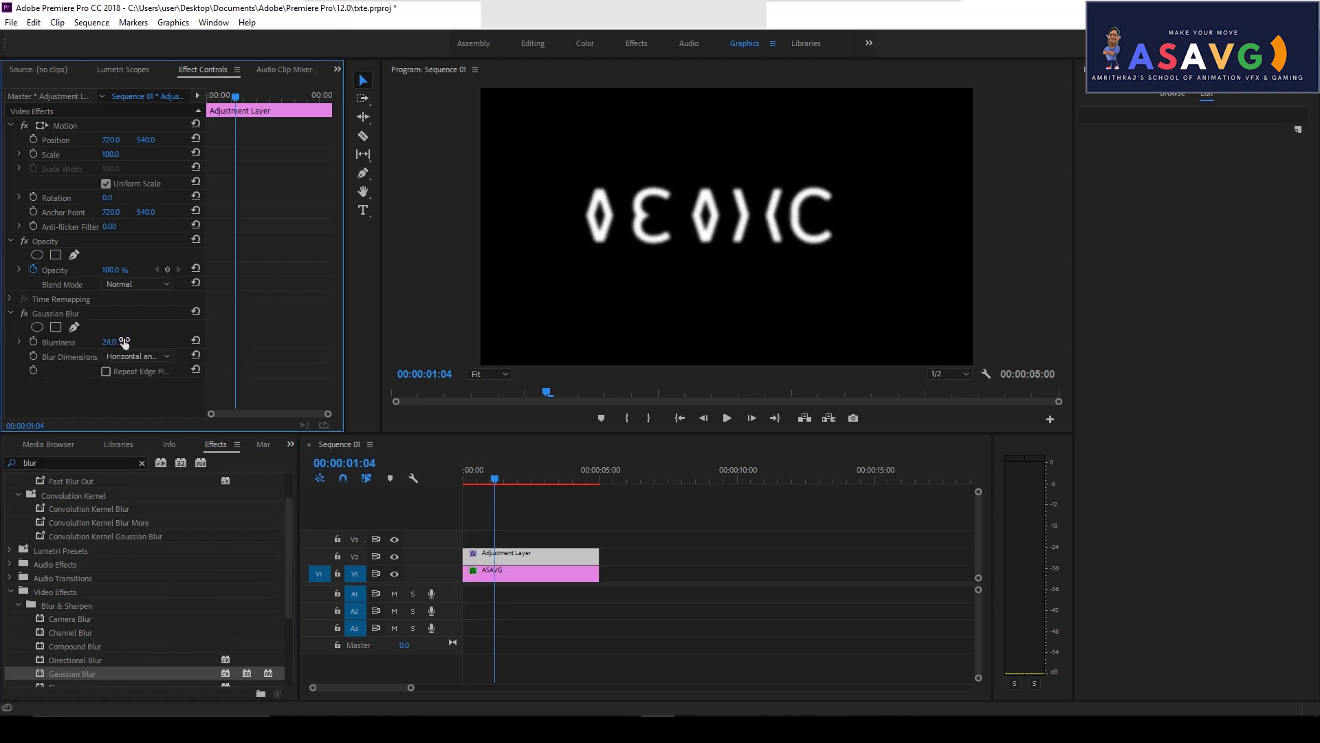
left_click(497, 575)
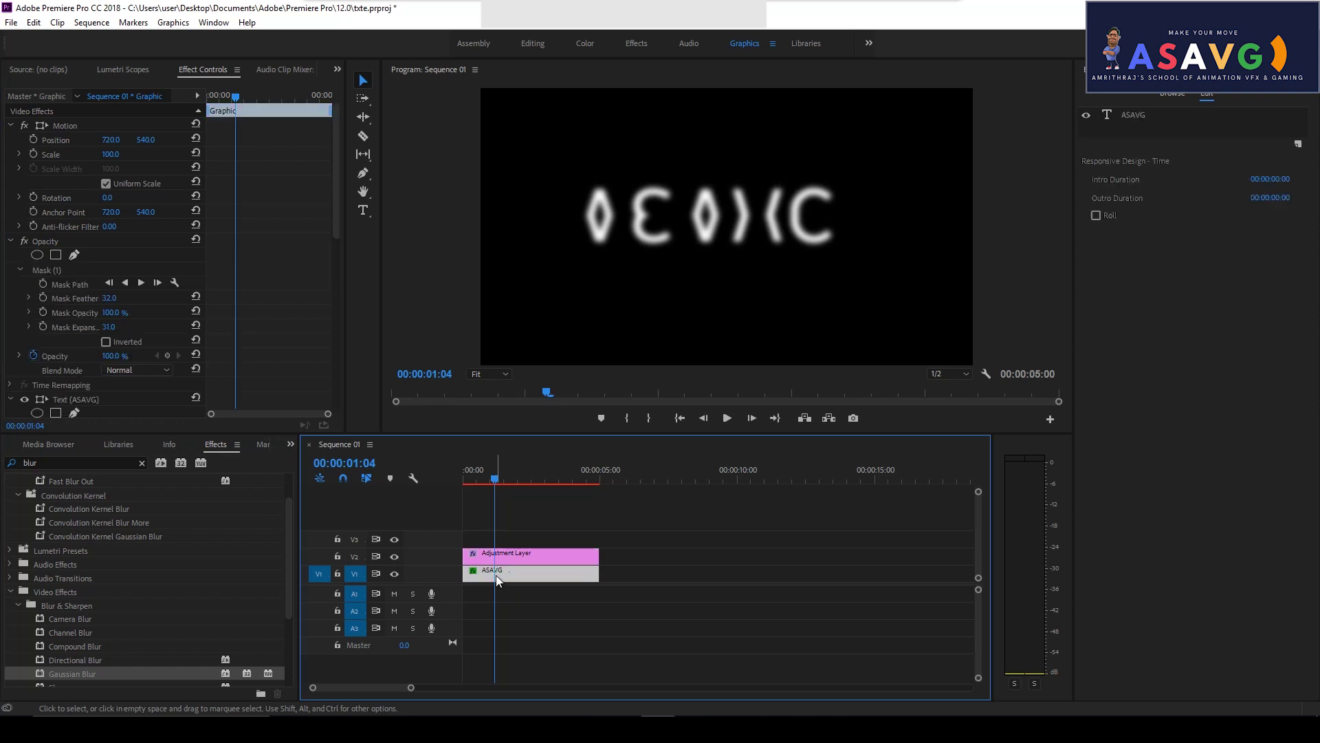
left_click(500, 555)
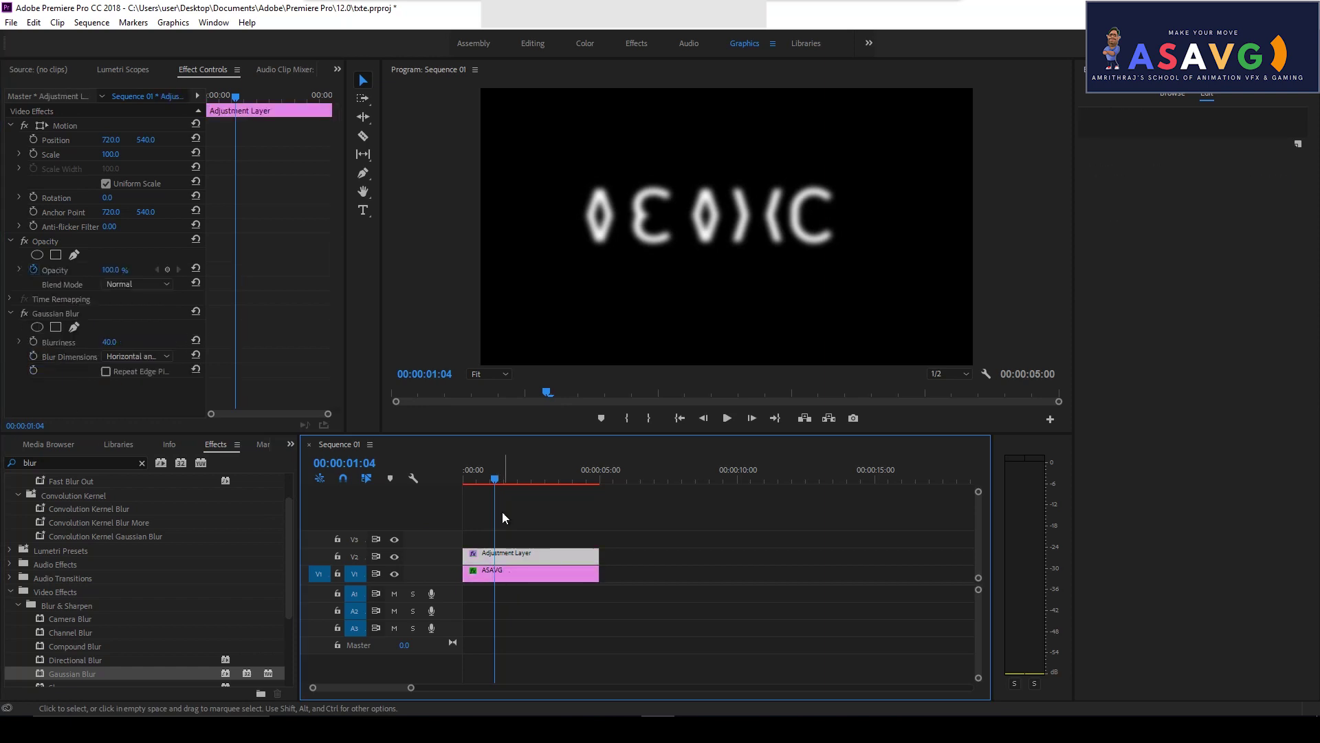
Add a rectangle mask to the ASAVG title's opacity.
left_click(499, 470)
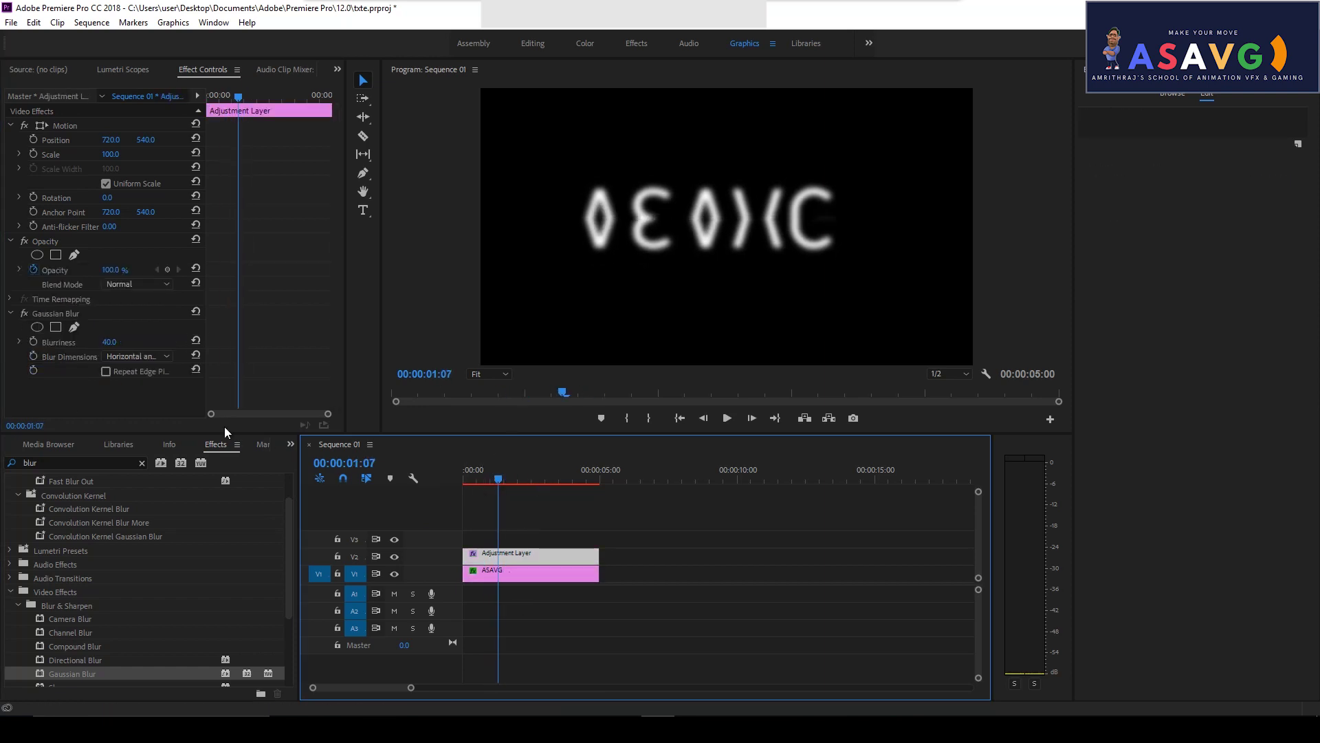
left_click(481, 574)
scroll(131, 327, "down", 2)
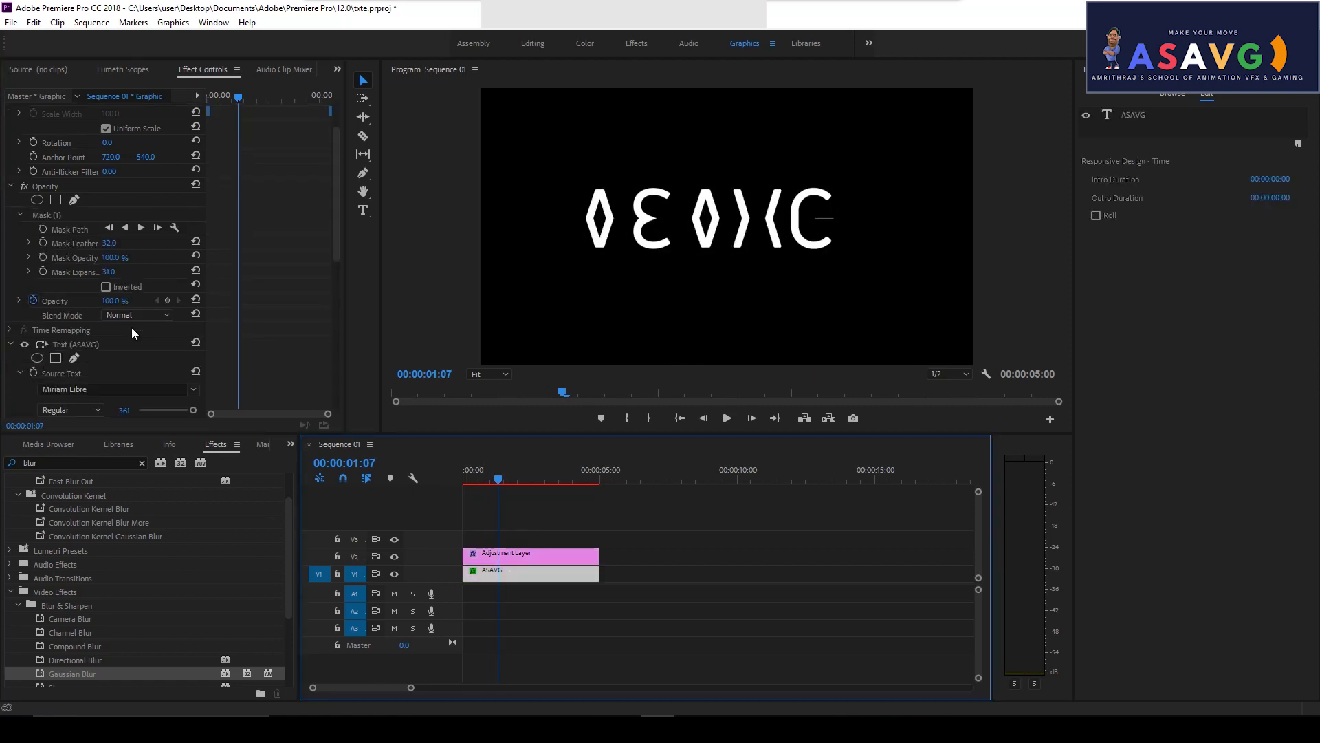
left_click(55, 199)
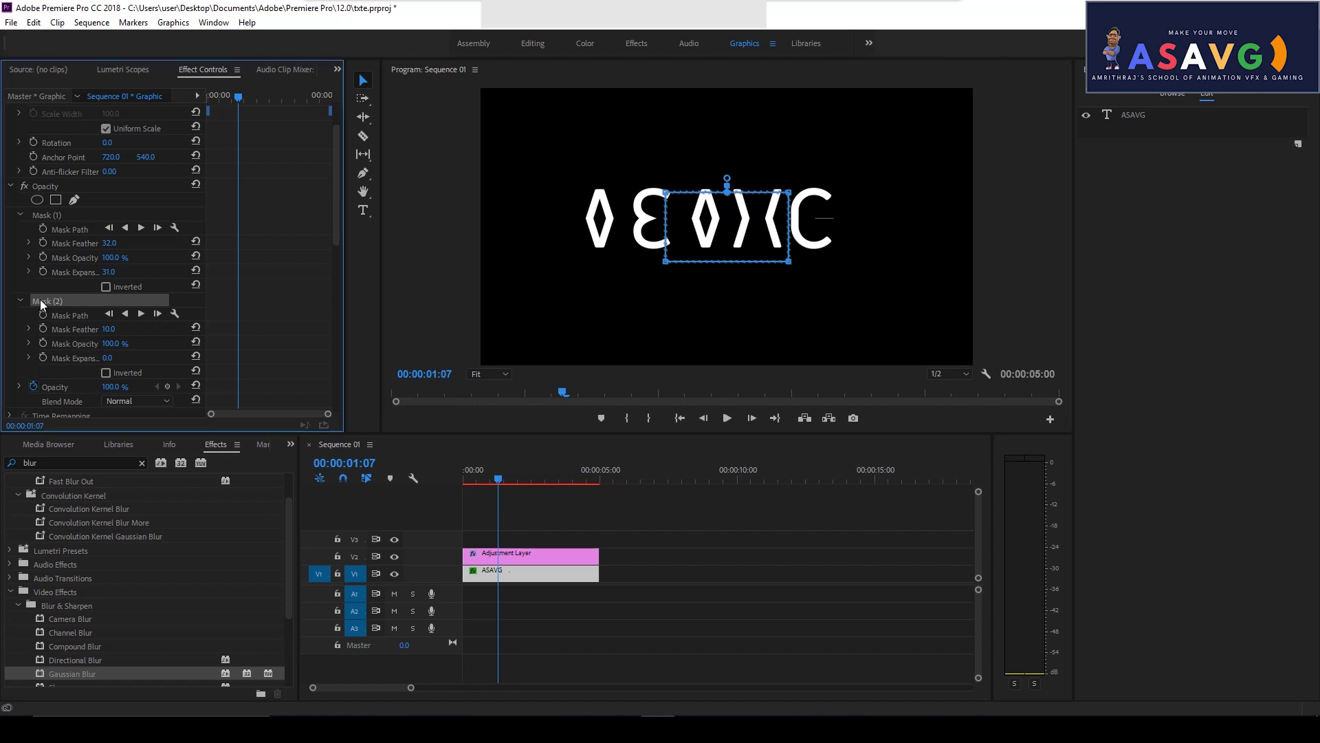
Set the adjustment layer's Gaussian Blur Blurriness to about 89.
left_click(492, 557)
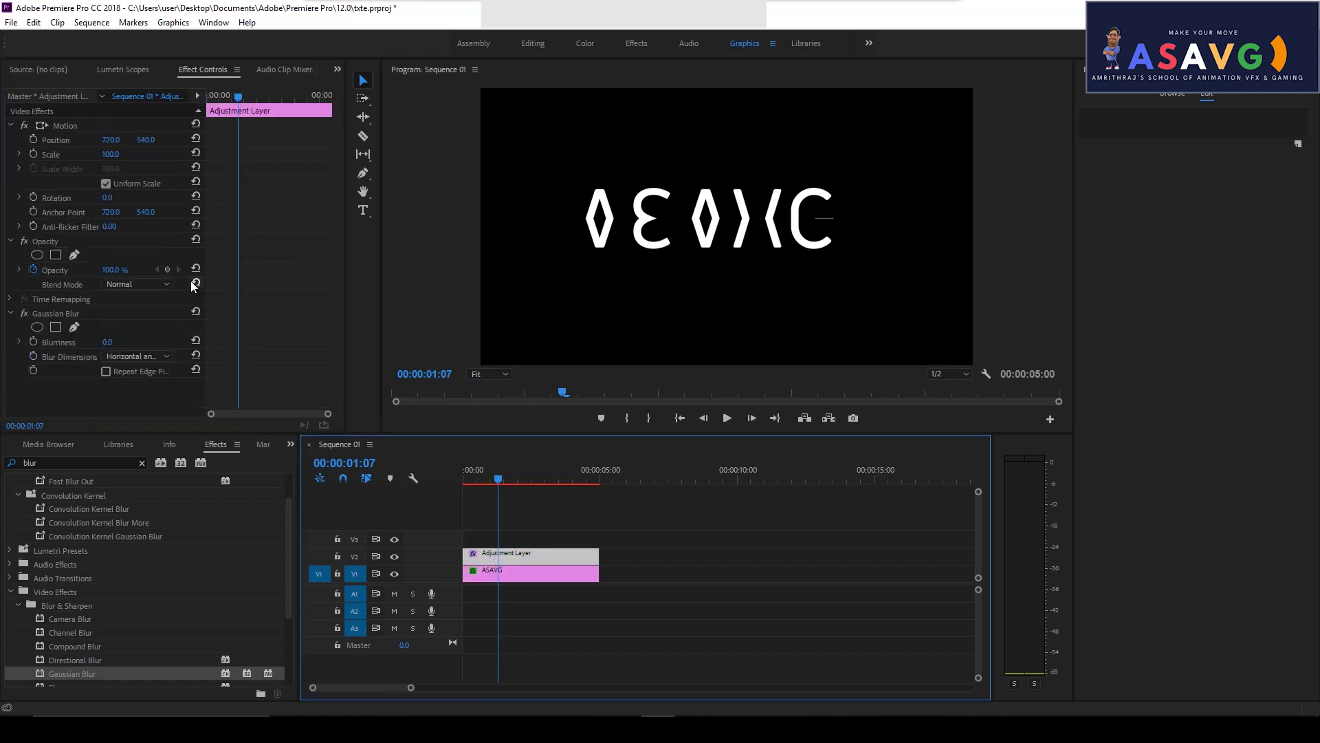
left_click_drag(107, 341, 155, 344)
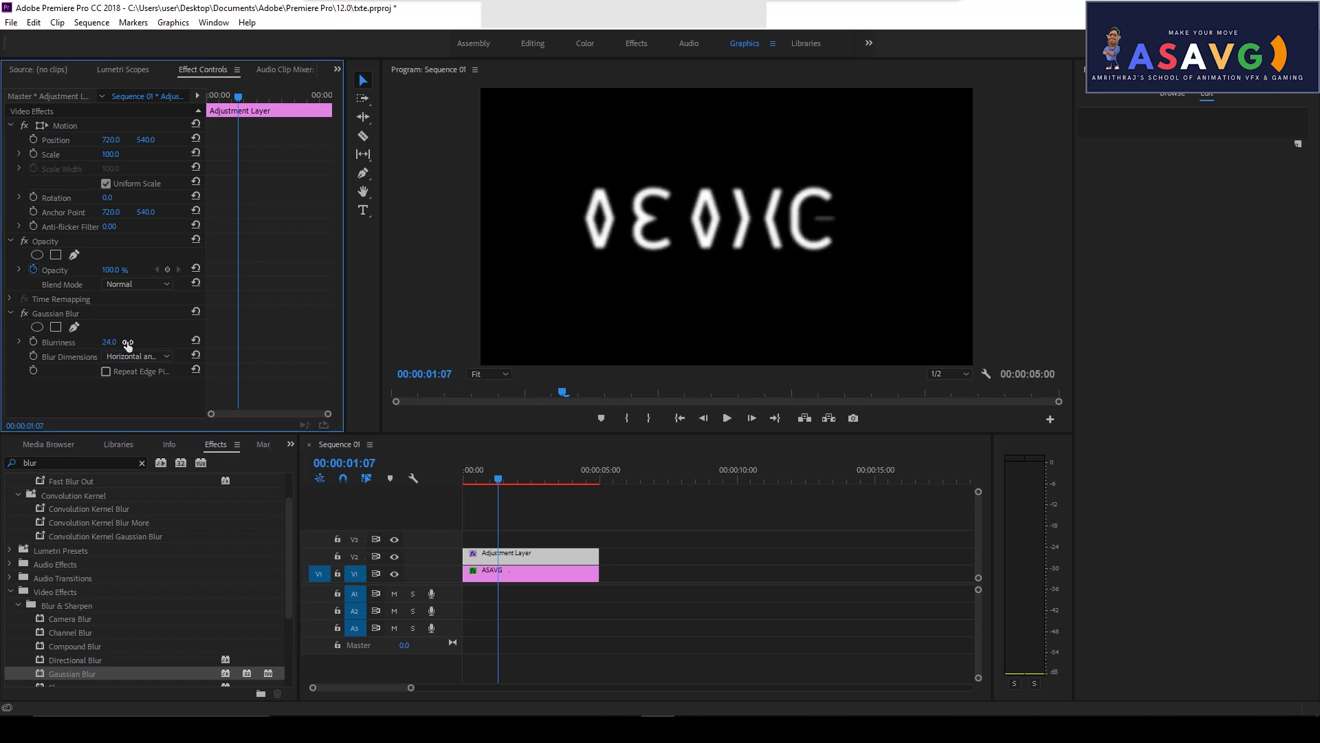
left_click(58, 326)
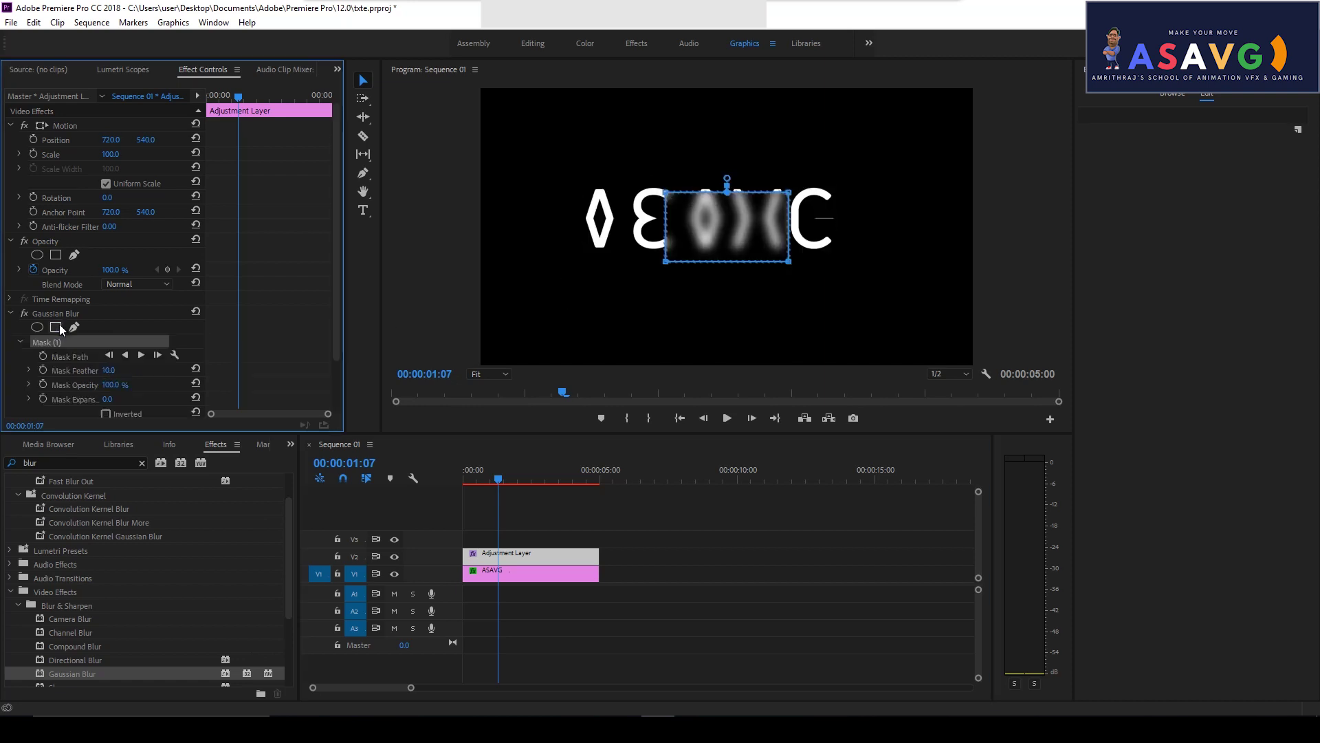
key("ctrl+z")
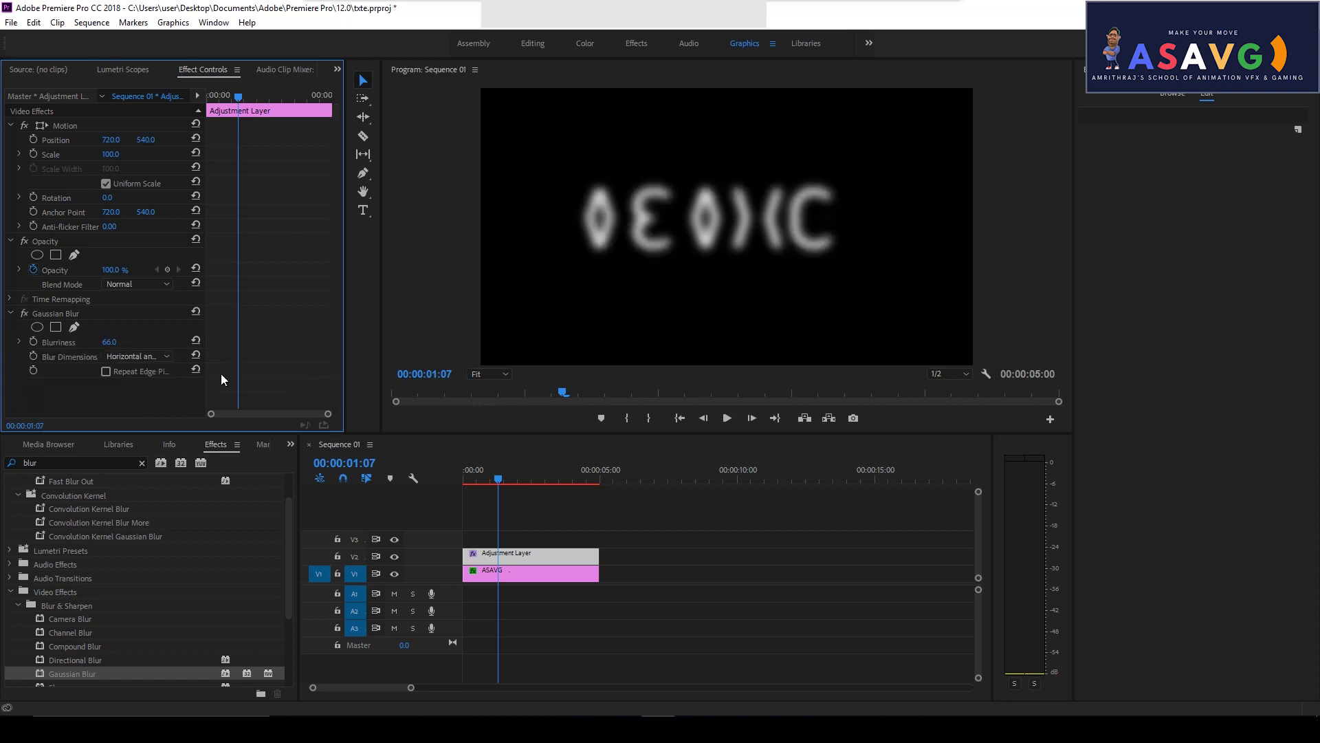
key("ctrl+z")
left_click(513, 558)
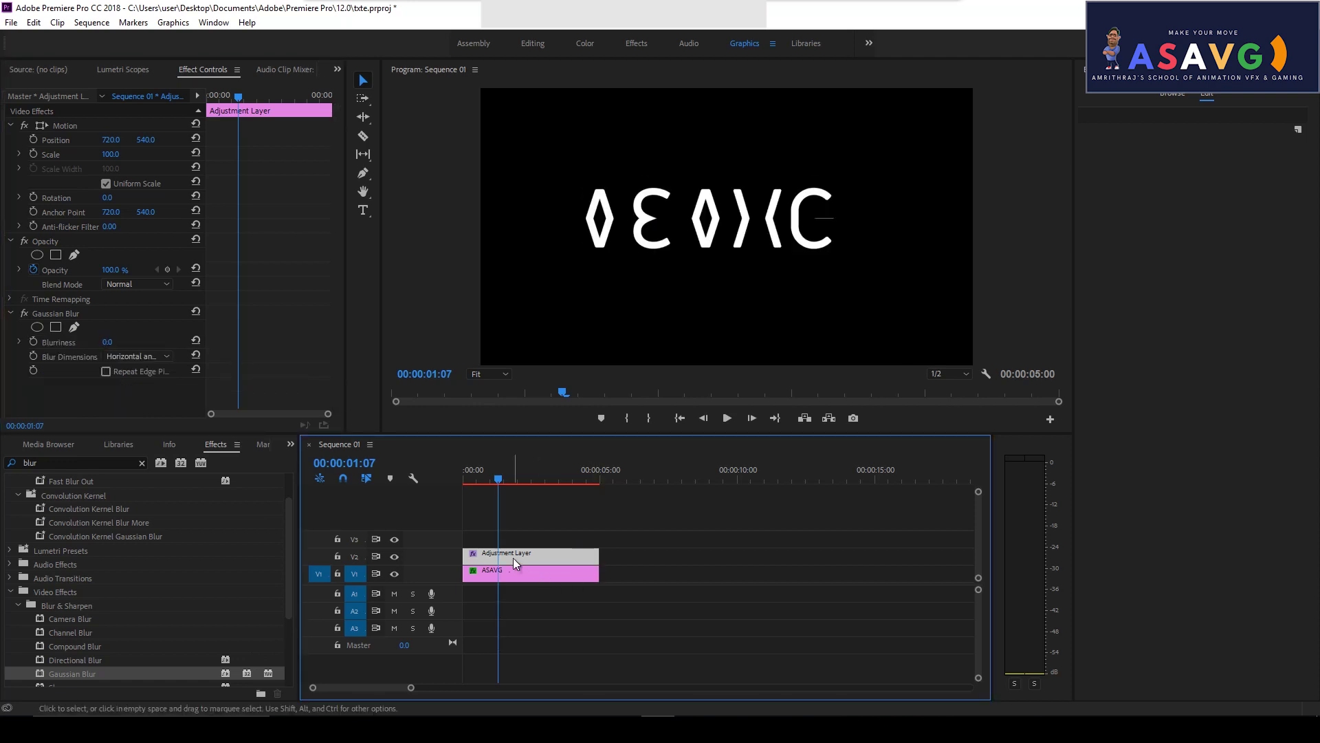
left_click_drag(108, 341, 165, 350)
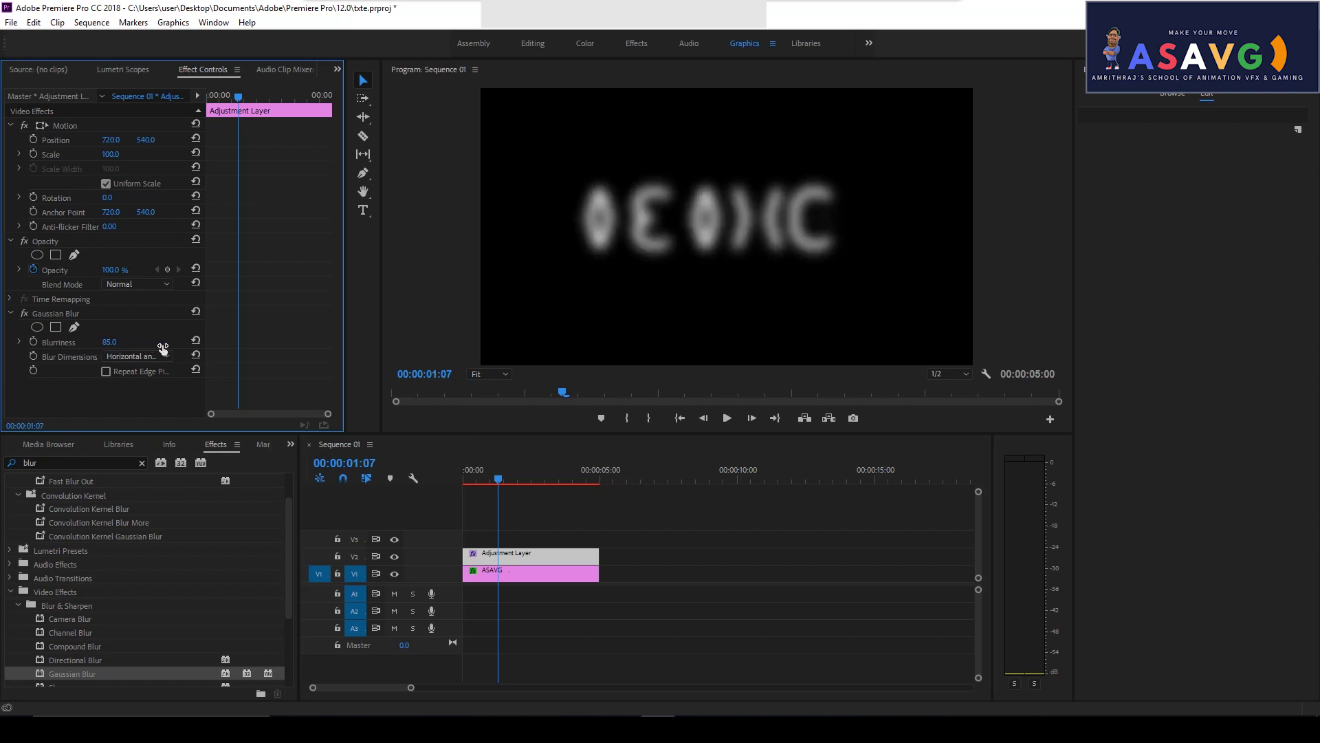
Add a rectangle blur mask and stretch it into a trapezoid just below ASAVG.
left_click(56, 327)
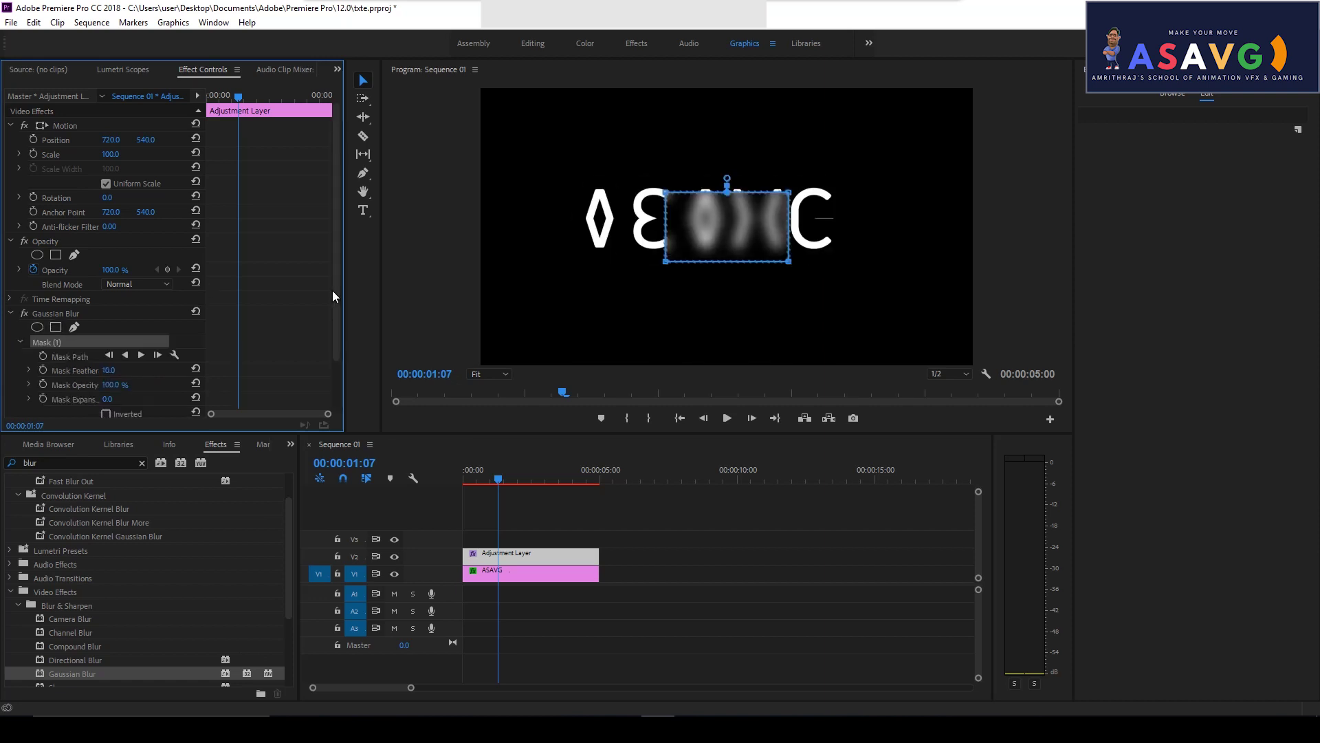
mouse_move(687, 249)
left_mouse_down()
mouse_move(586, 274)
mouse_move(595, 283)
left_mouse_up()
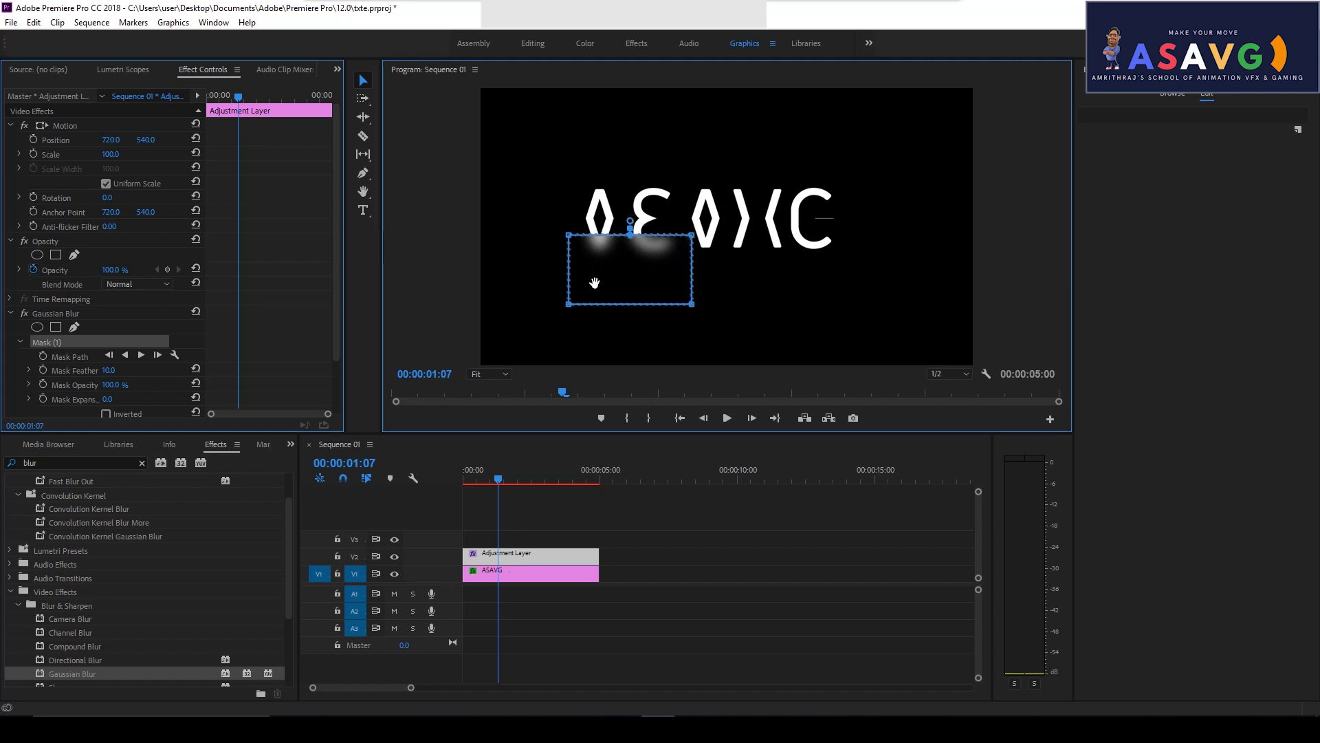
left_click_drag(691, 303, 841, 300)
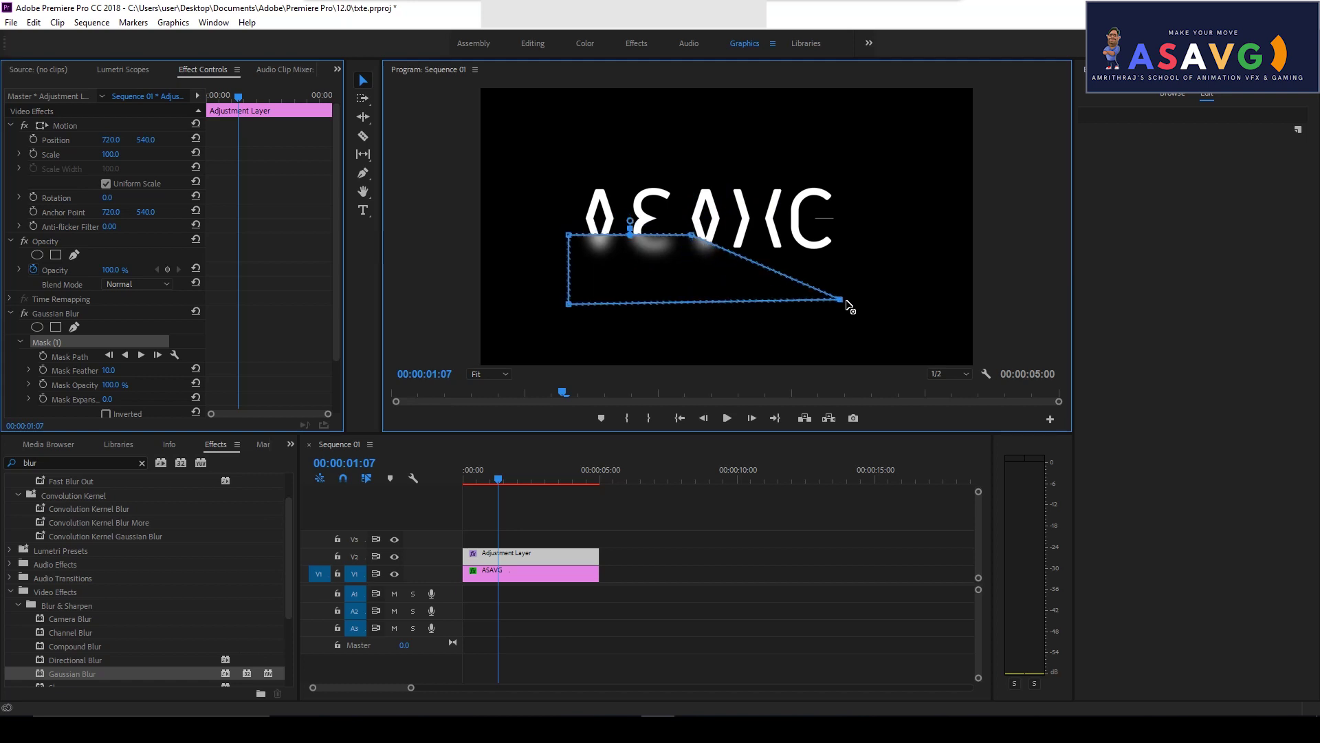
left_click_drag(695, 236, 874, 230)
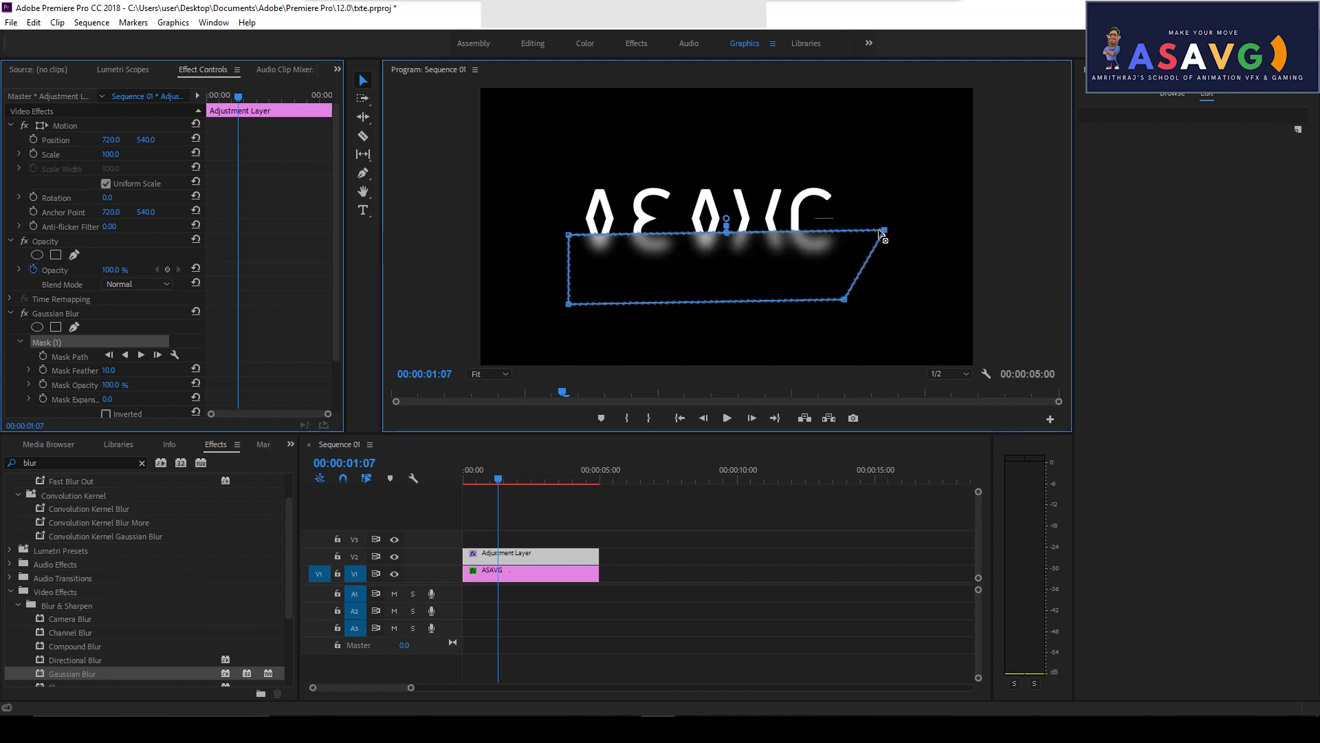
left_click_drag(712, 249, 713, 252)
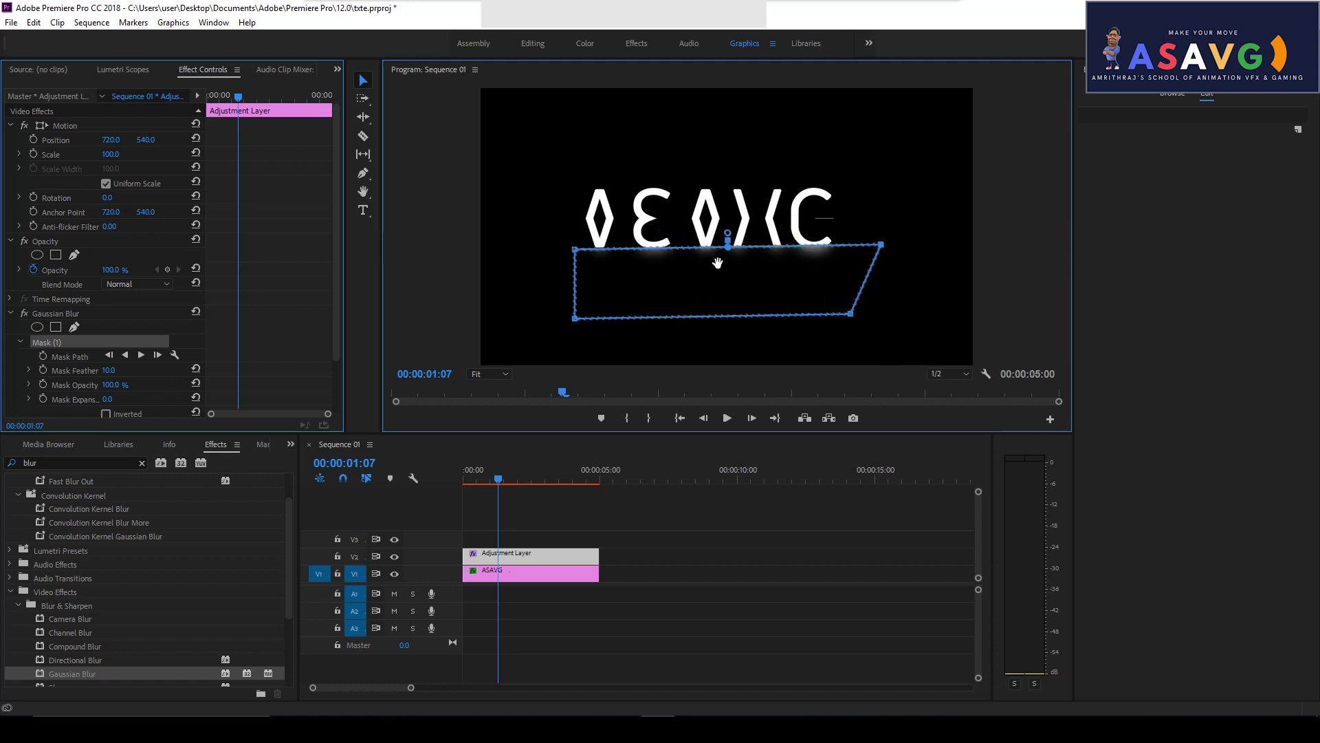
Lower the blur mask slightly, raise its Mask Feather to about 110, and preview.
left_click(467, 475)
key("space")
key("space")
left_click_drag(750, 231, 734, 253)
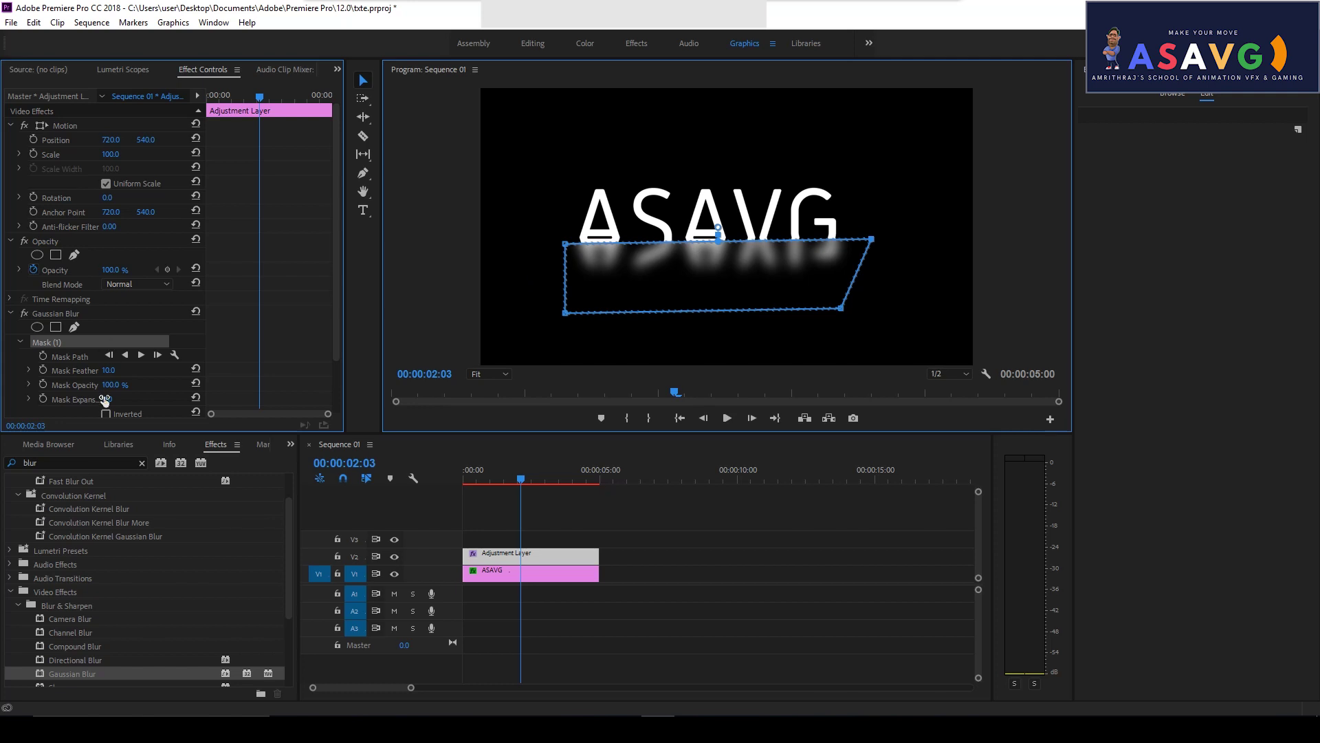
left_click_drag(108, 370, 171, 373)
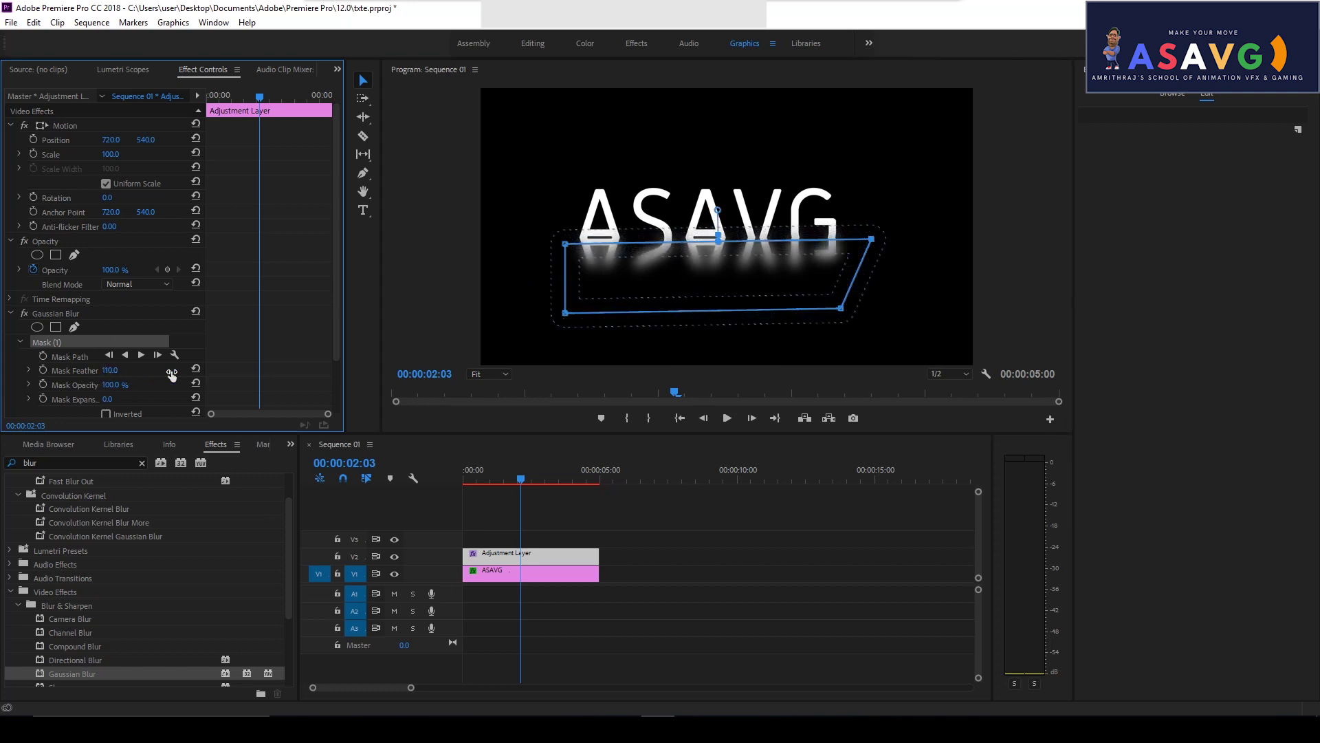
key("Home")
key("space")
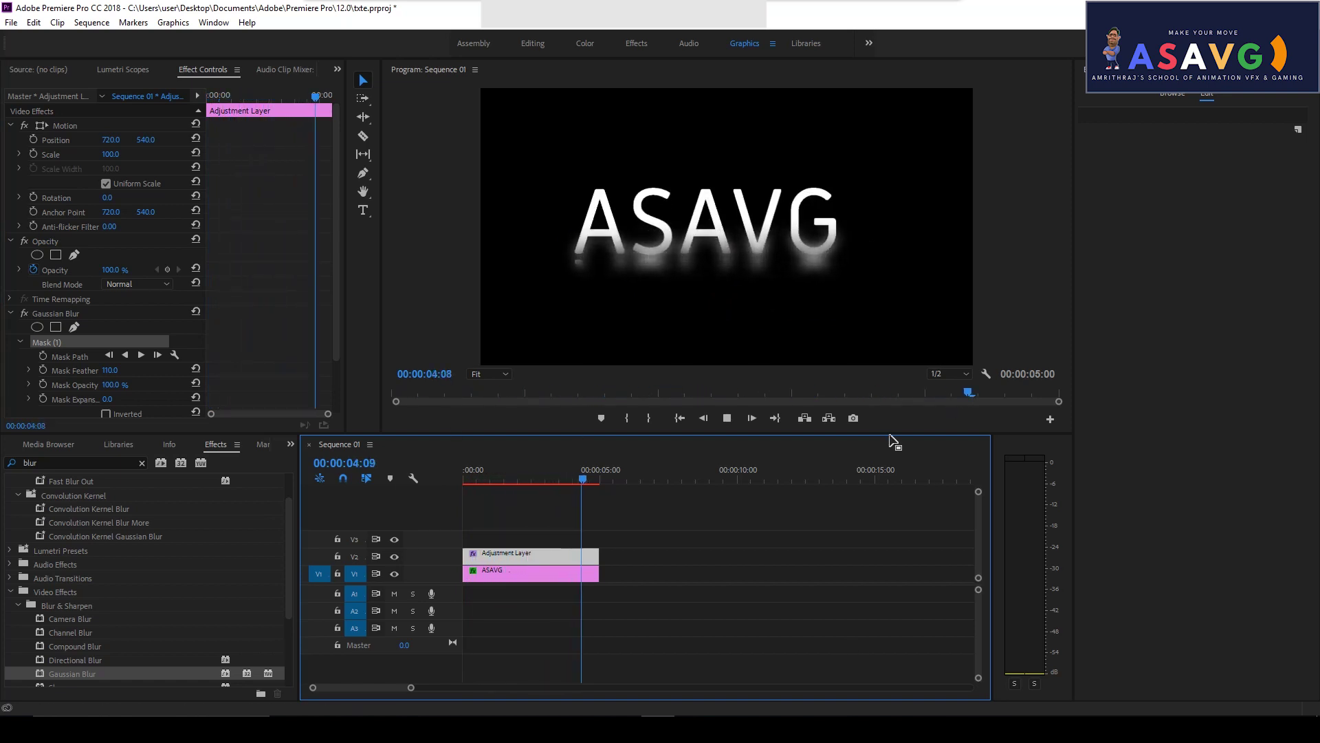
Widen the blur Mask Feather to about 155 and lower Mask Opacity to 19%.
left_click_drag(526, 485, 538, 485)
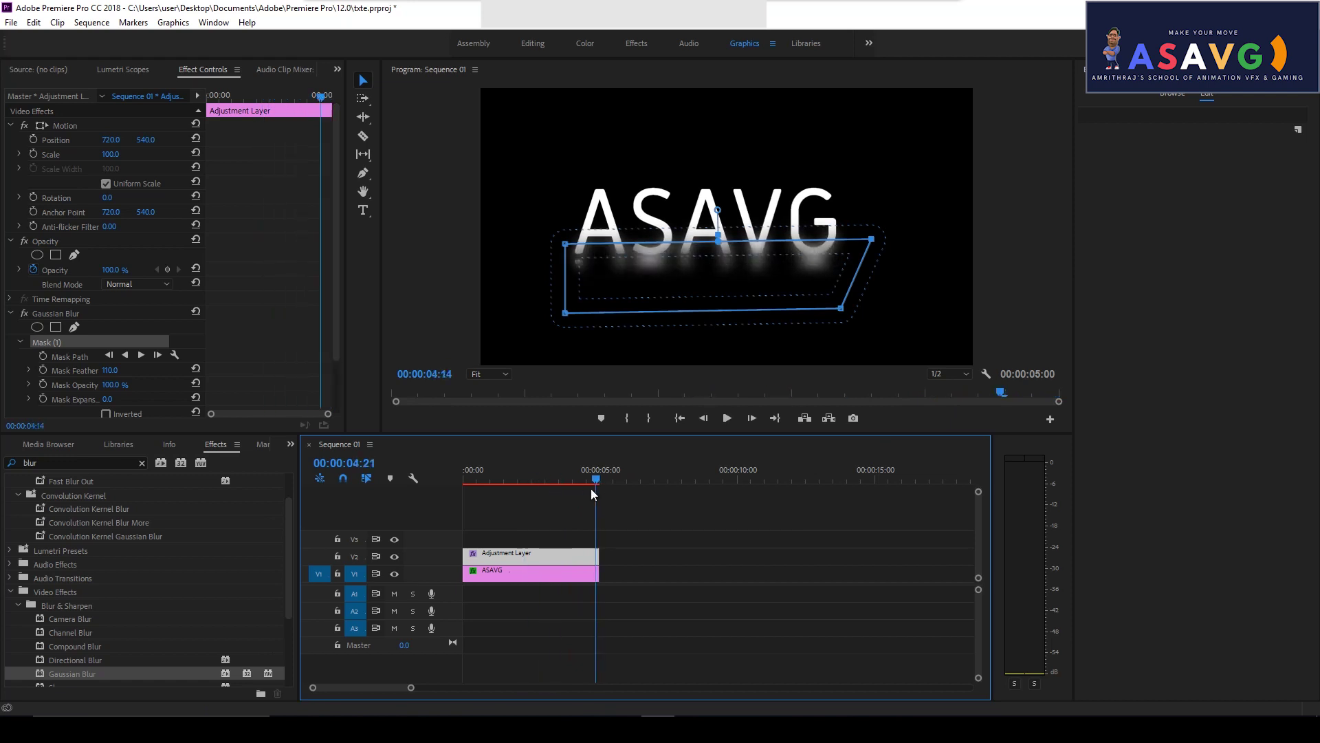
key("space")
mouse_move(111, 377)
left_mouse_down()
mouse_move(143, 375)
mouse_move(121, 370)
left_mouse_up()
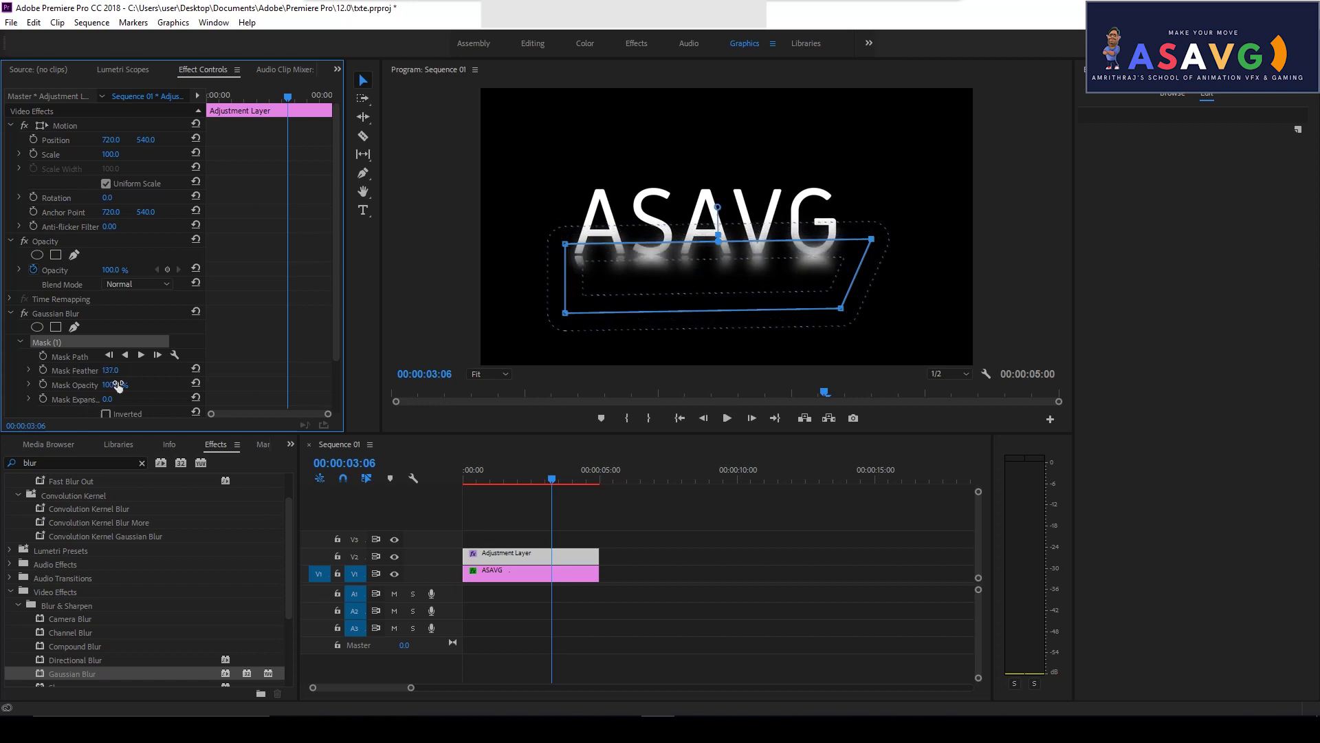
mouse_move(174, 392)
left_mouse_down()
mouse_move(156, 396)
mouse_move(678, 373)
left_mouse_up()
left_click(500, 575)
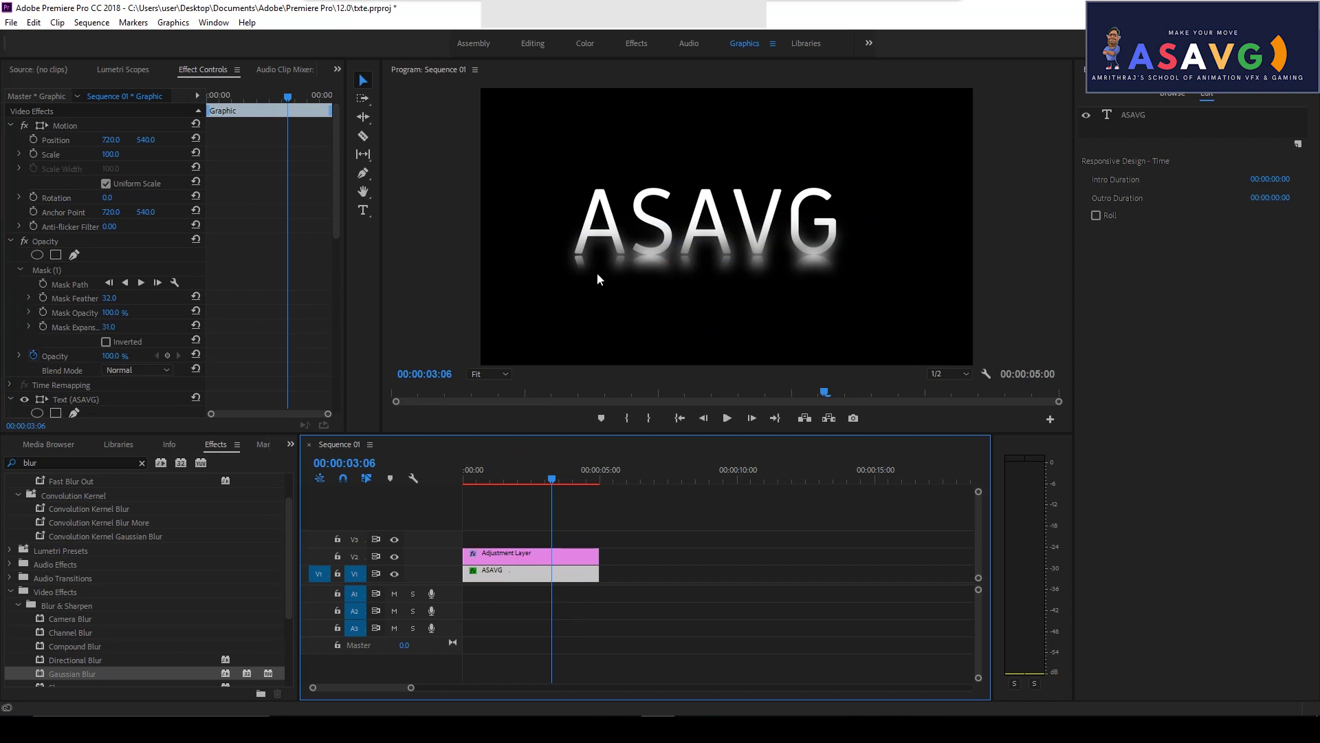
Shift the title's Mask (1) down slightly and play the title from the start.
left_click(50, 269)
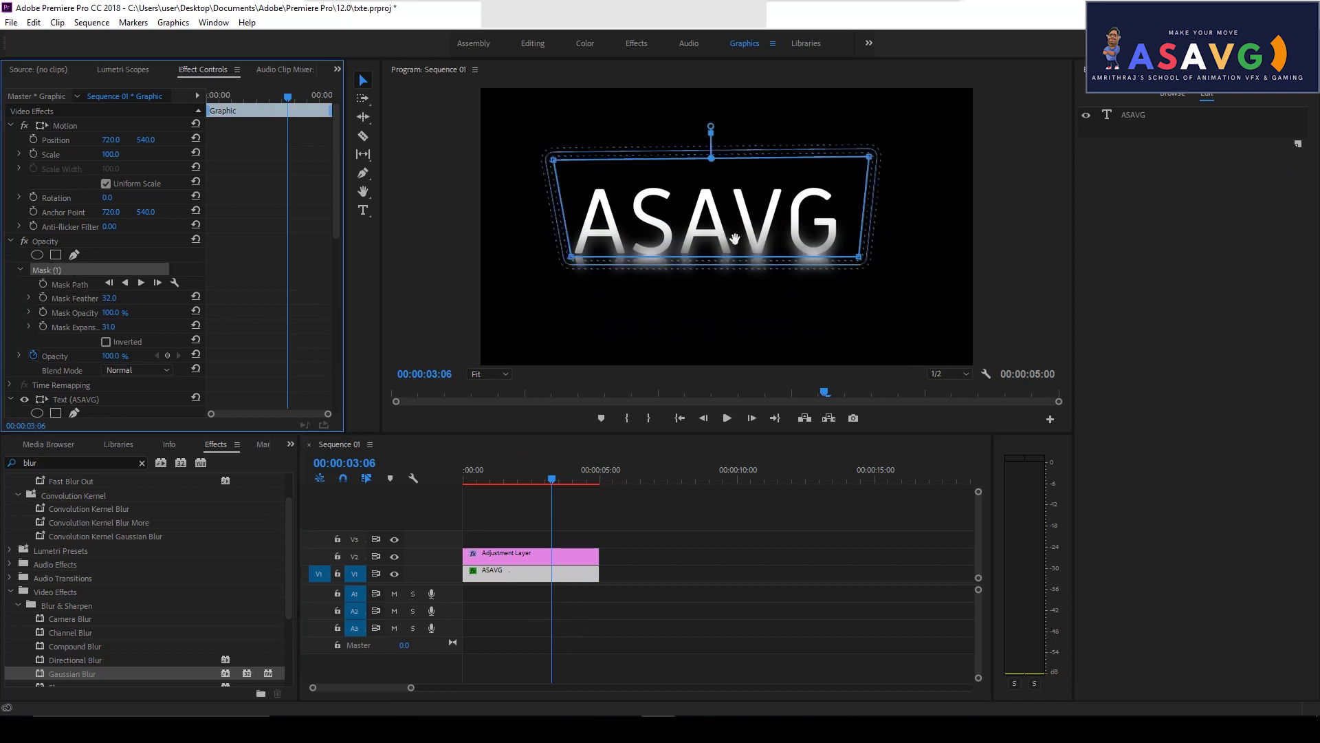
left_click(722, 220)
left_click_drag(722, 220, 722, 227)
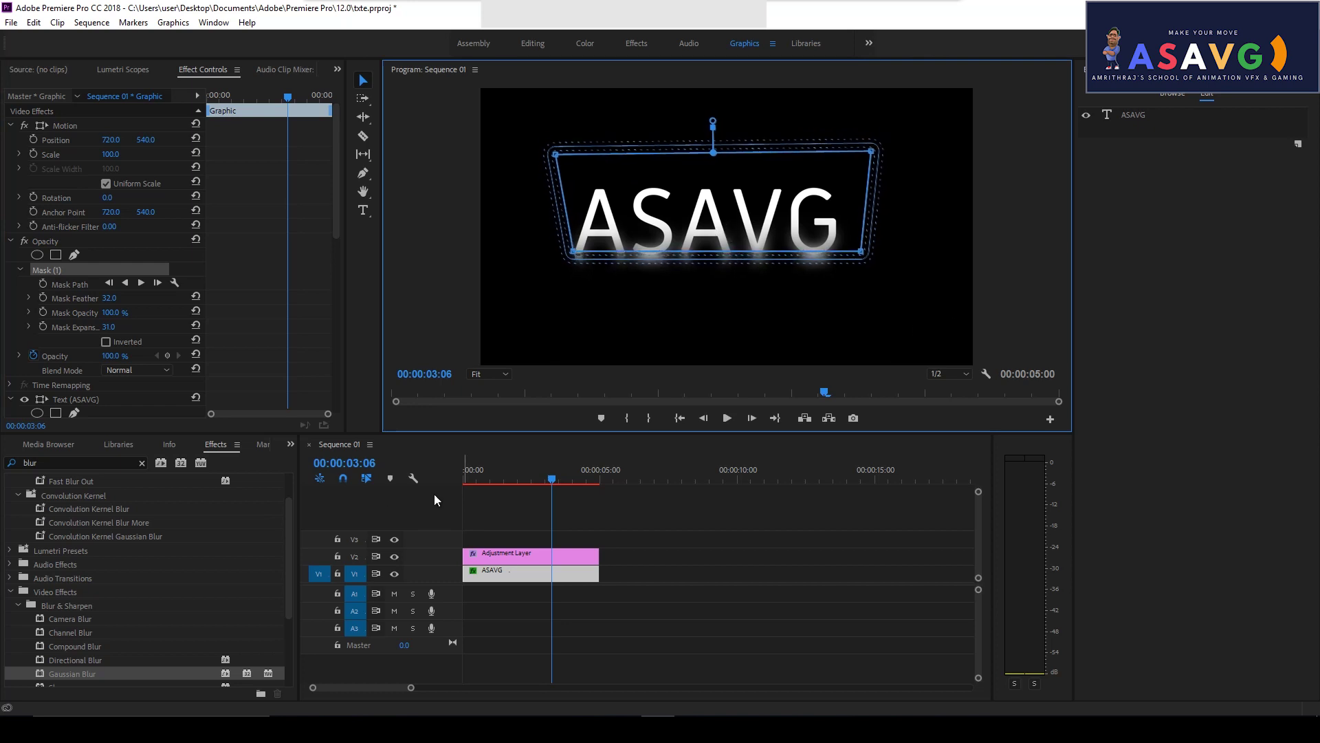
left_click(489, 472)
key("Home")
key("space")
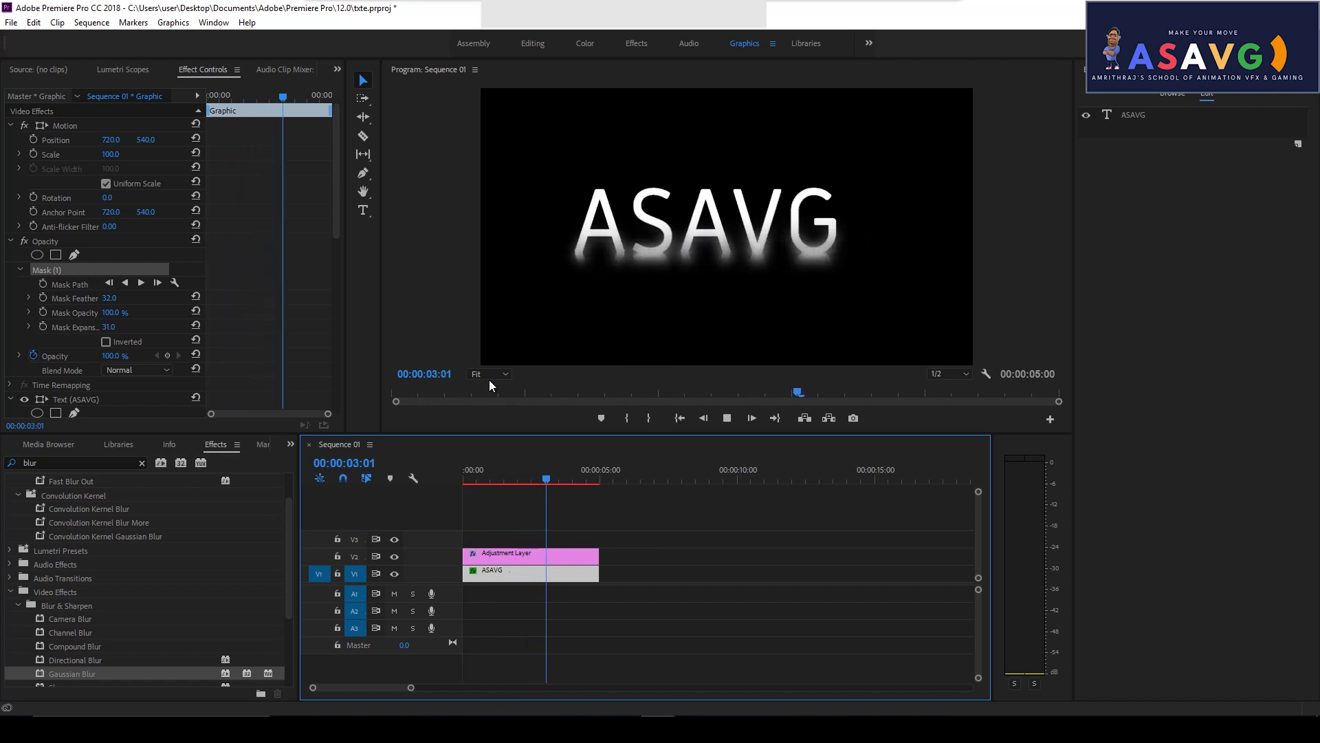
key("space")
Nudge the title's mask up and left, deselect the clip, and play the finished title.
left_click(499, 478)
left_click_drag(499, 478, 565, 480)
left_click(711, 219)
left_click_drag(712, 219, 709, 213)
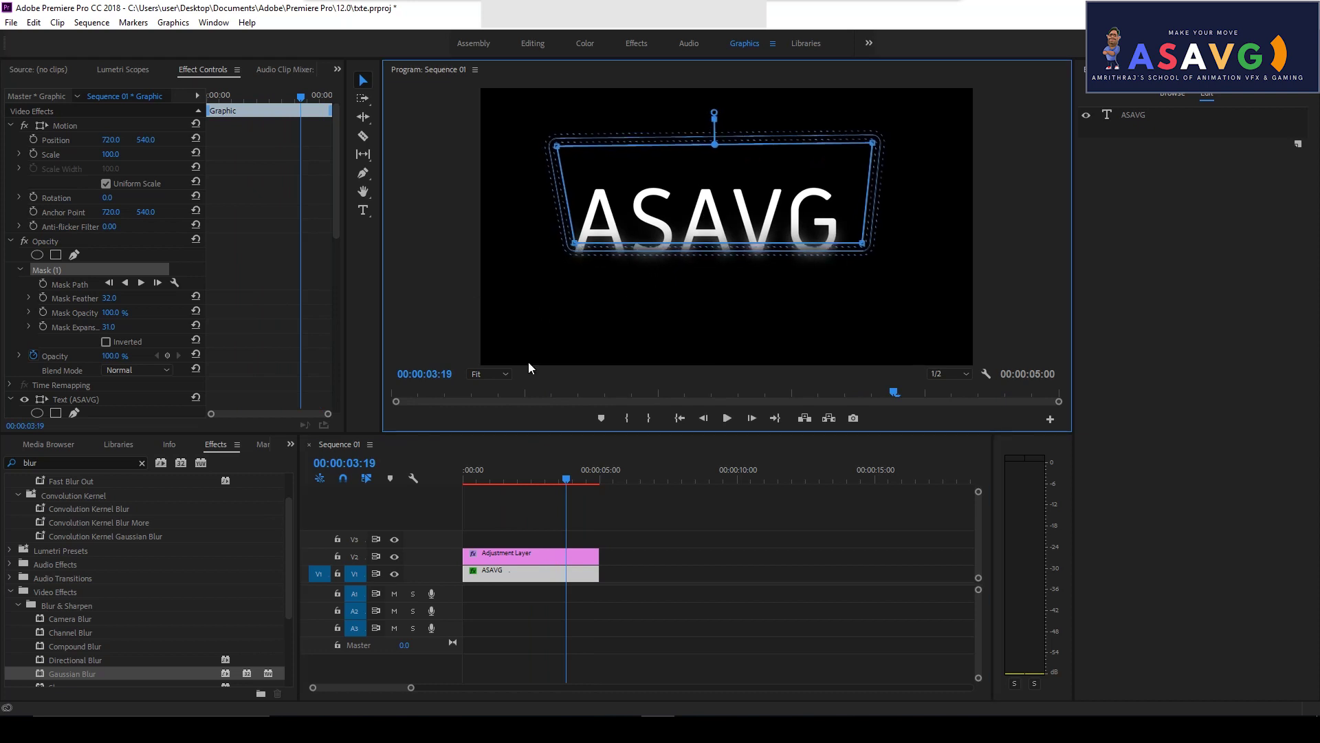
left_click(525, 490)
left_click(457, 472)
key("space")
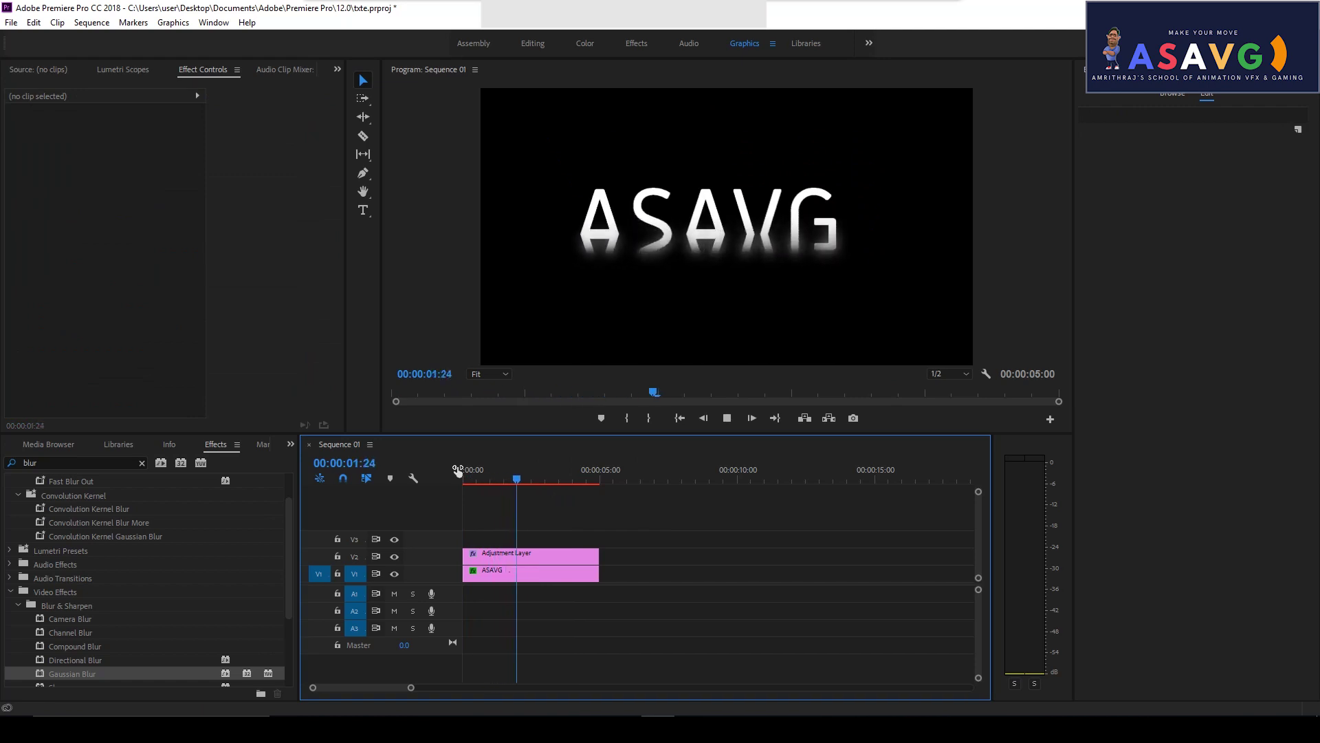